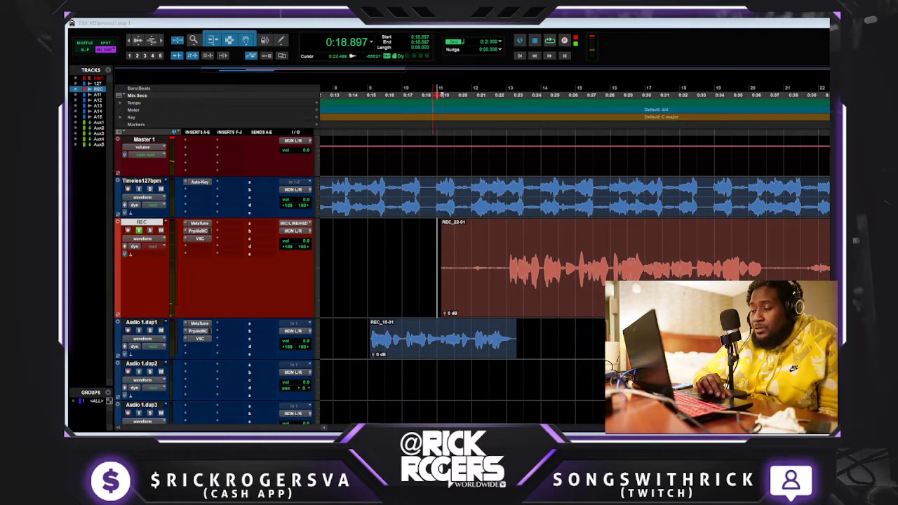
Play back from bar 10 and bar 8, lowering the volumes of the Timeless127bpm and Audio 1.dup1 tracks.
{"action": "left_click", "coordinate": [403, 253]}
{"action": "key", "text": "space"}
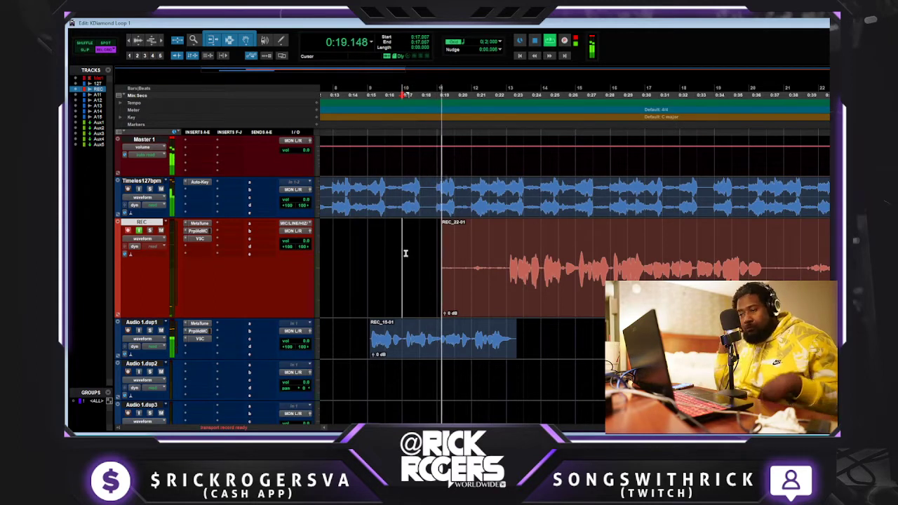
{"action": "key", "text": "space"}
{"action": "key", "text": "space"}
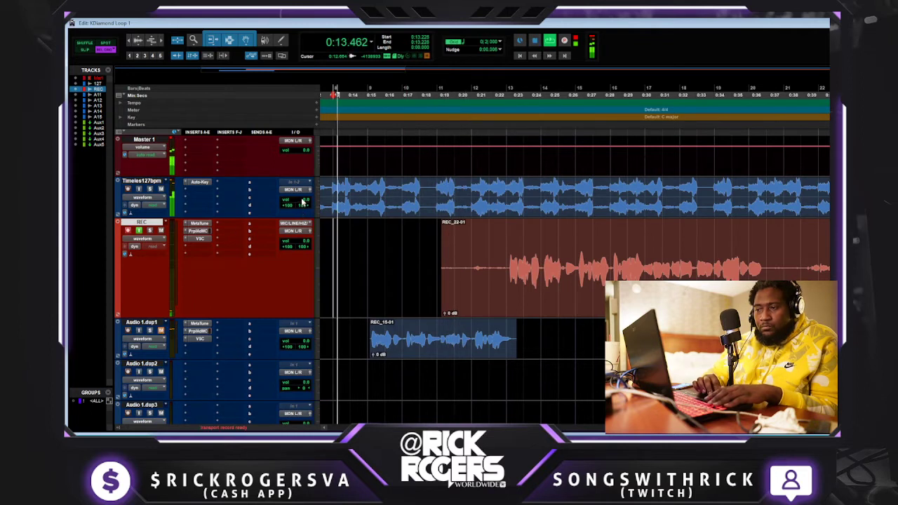
{"action": "scroll", "coordinate": [303, 204], "scroll_direction": "down", "scroll_amount": 4}
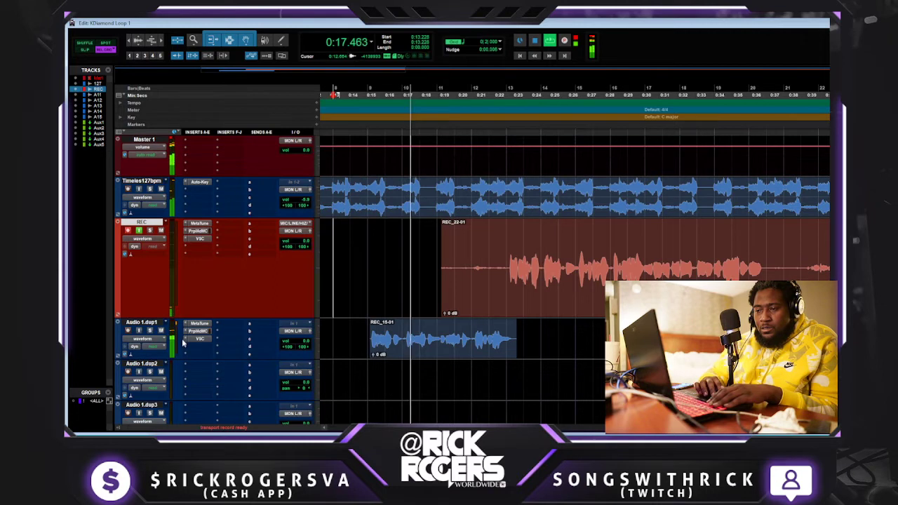
{"action": "scroll", "coordinate": [305, 345], "scroll_direction": "down", "scroll_amount": 8}
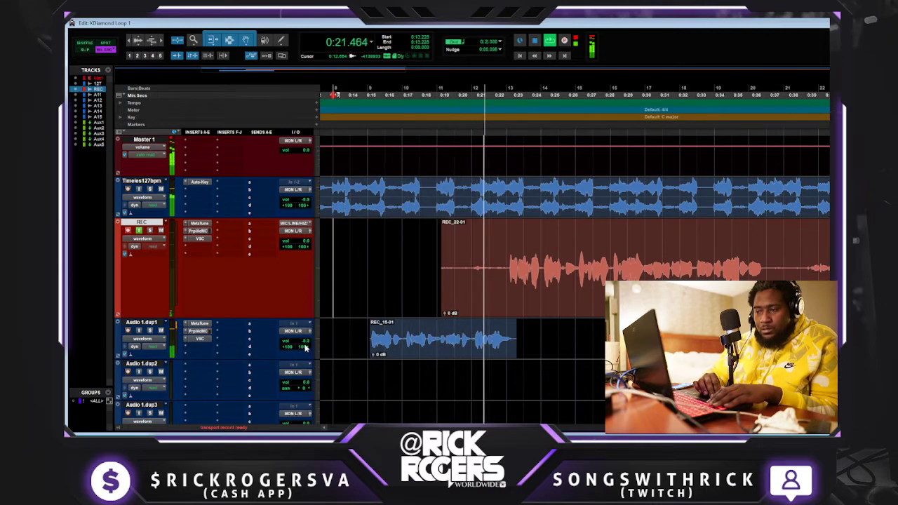
Delete the REC_22-01 vocal clip and record a replacement take on the REC track.
{"action": "double_click", "coordinate": [499, 260]}
{"action": "key", "text": "Delete"}
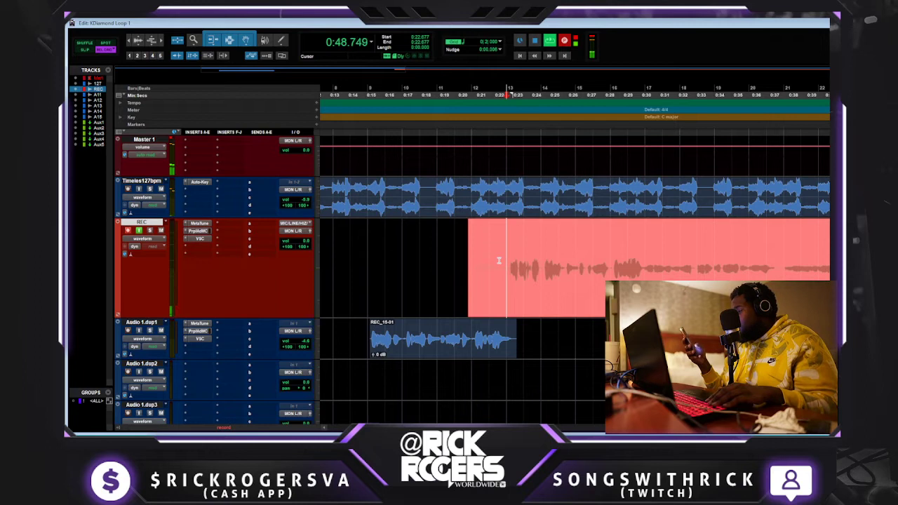
{"action": "key", "text": "space"}
{"action": "key", "text": "space"}
Record repeated vocal takes on the REC track from 0:18.897, playing back between passes.
{"action": "left_click", "coordinate": [438, 266]}
{"action": "key", "text": "space"}
{"action": "key", "text": "ctrl+space"}
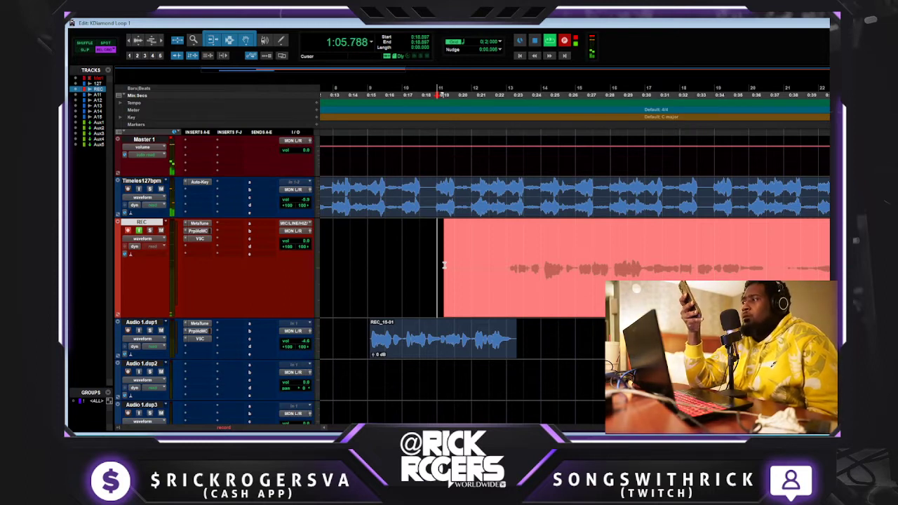
{"action": "key", "text": "space"}
{"action": "key", "text": "space"}
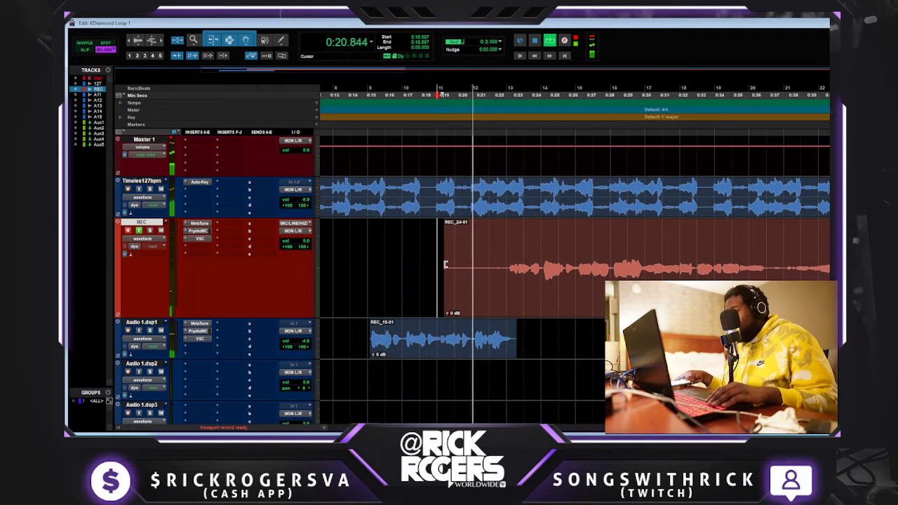
{"action": "key", "text": "ctrl+space"}
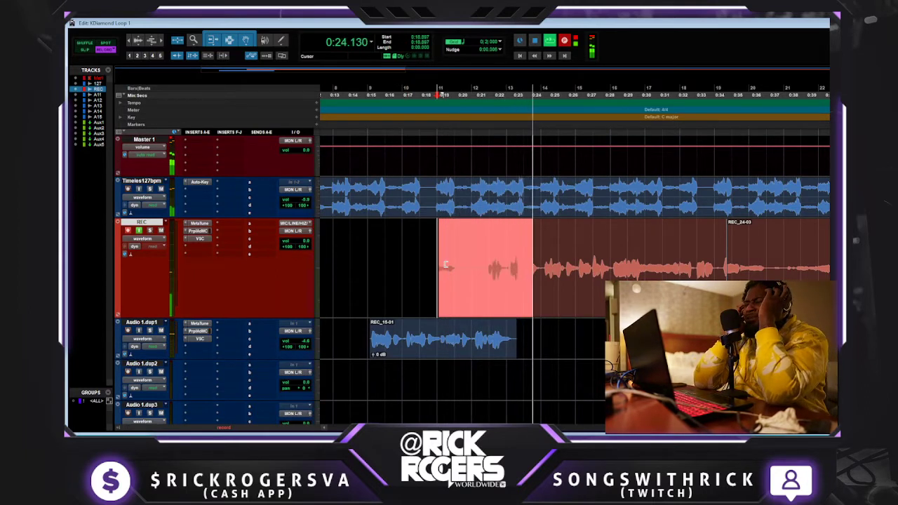
{"action": "key", "text": "space"}
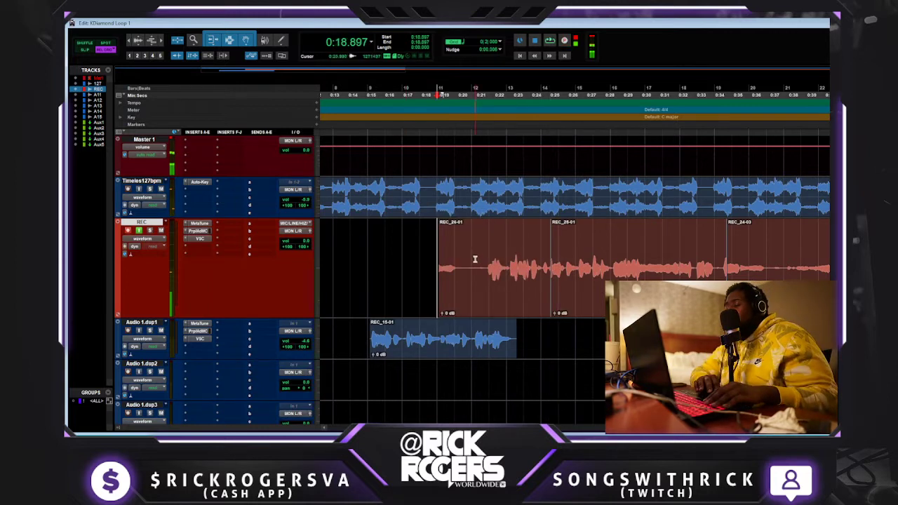
Record repeated vocal takes on the REC track from bar 12 at 0:20.787, replacing each previous pass.
{"action": "left_click", "coordinate": [475, 259]}
{"action": "key", "text": "ctrl+space"}
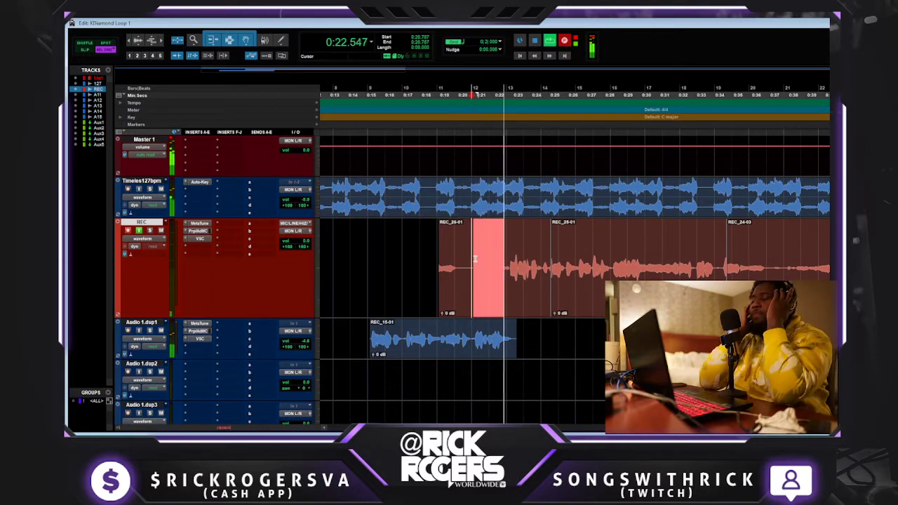
{"action": "key", "text": "space"}
{"action": "key", "text": "ctrl+space"}
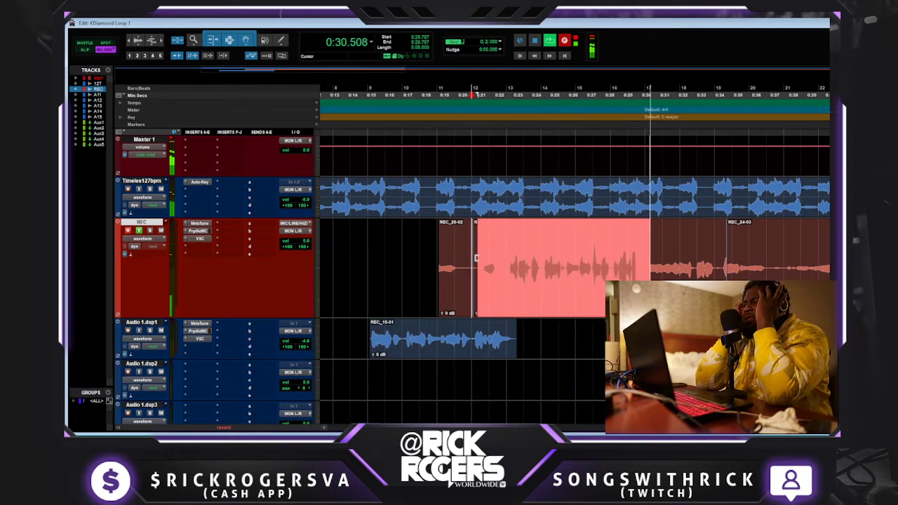
{"action": "key", "text": "space"}
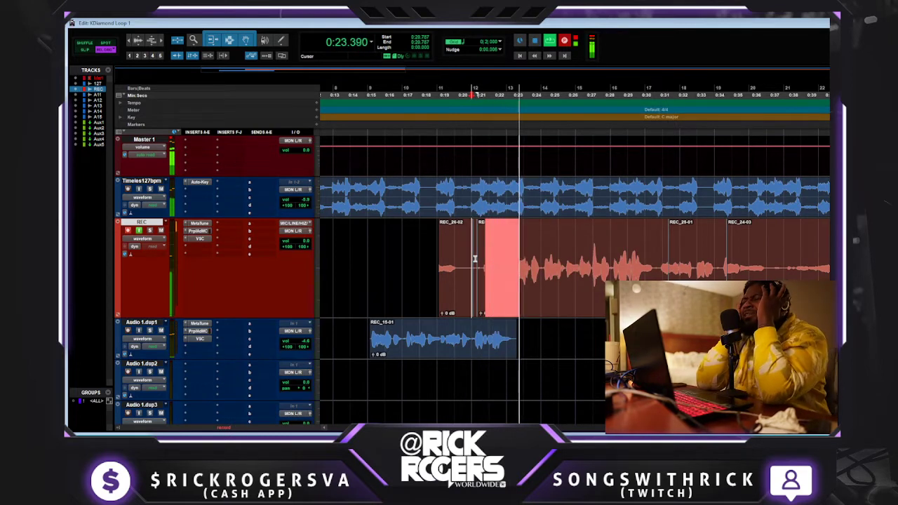
{"action": "key", "text": "space"}
{"action": "key", "text": "KP_Multiply"}
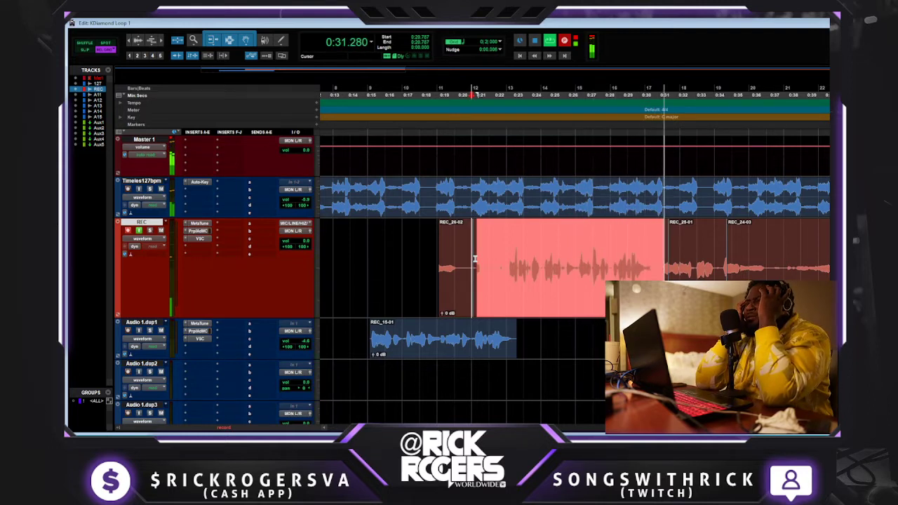
{"action": "key", "text": "space"}
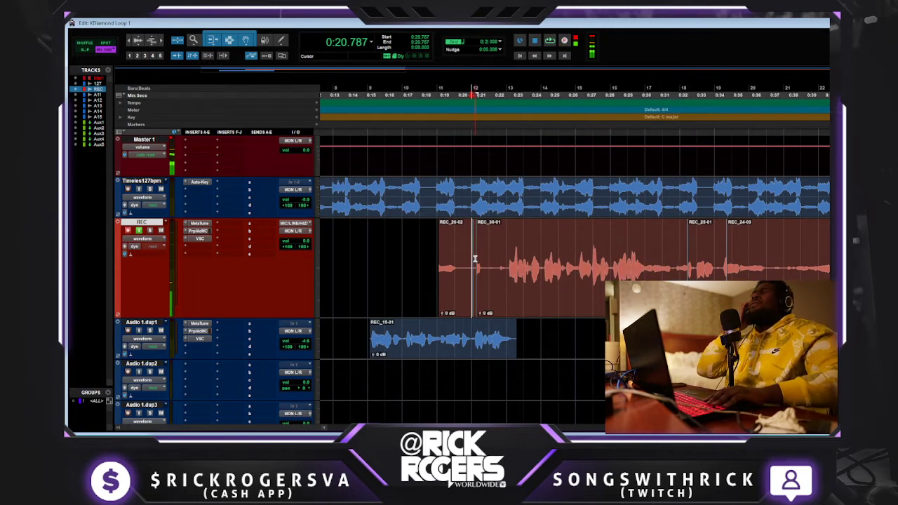
{"action": "key", "text": "ctrl+space"}
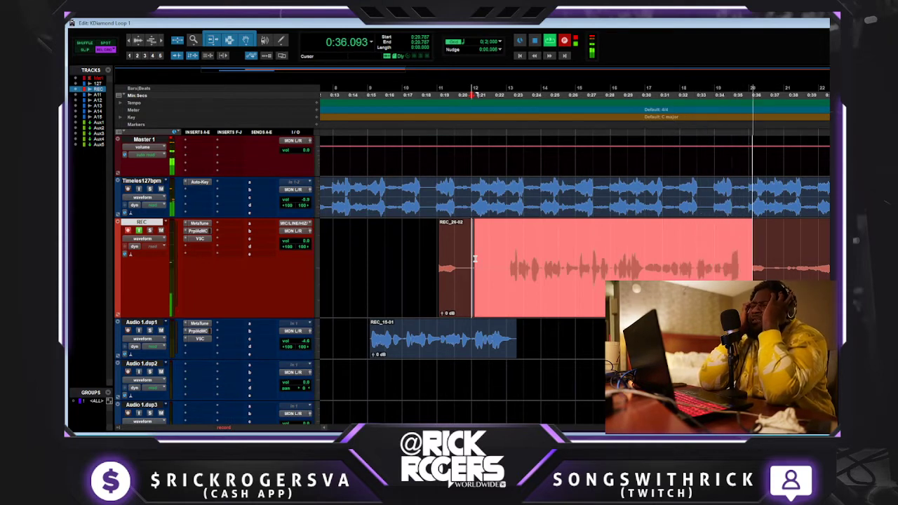
{"action": "key", "text": "space"}
{"action": "key", "text": "space"}
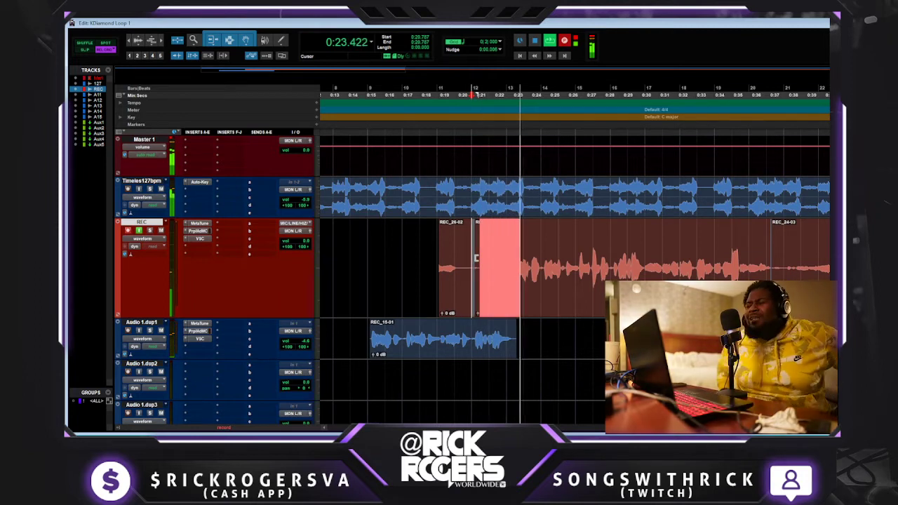
{"action": "key", "text": "space"}
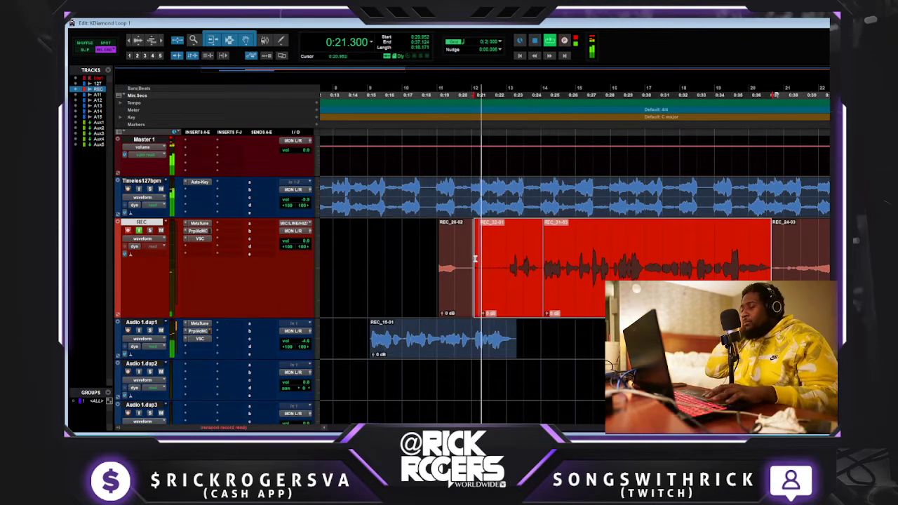
Record a vocal take on the REC track from 0:19.842 and play it back from bar 13.
{"action": "left_click", "coordinate": [468, 255]}
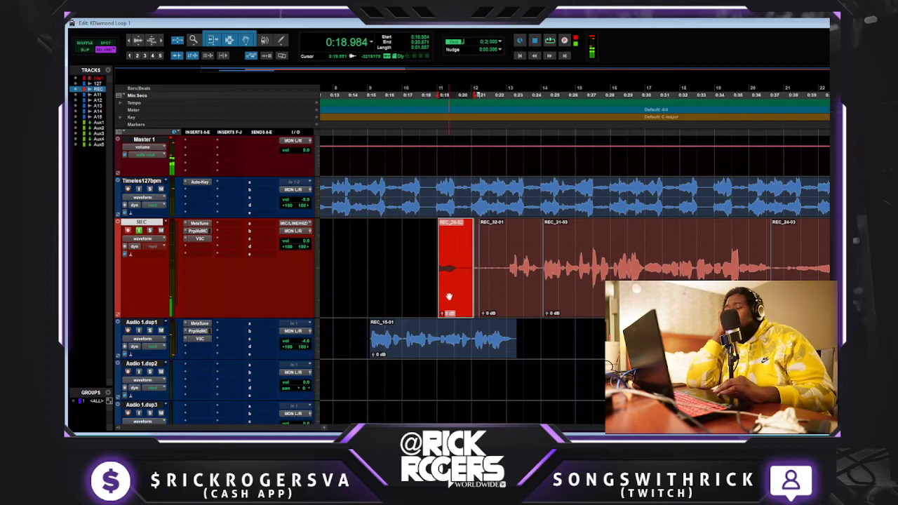
{"action": "key", "text": "ctrl+space"}
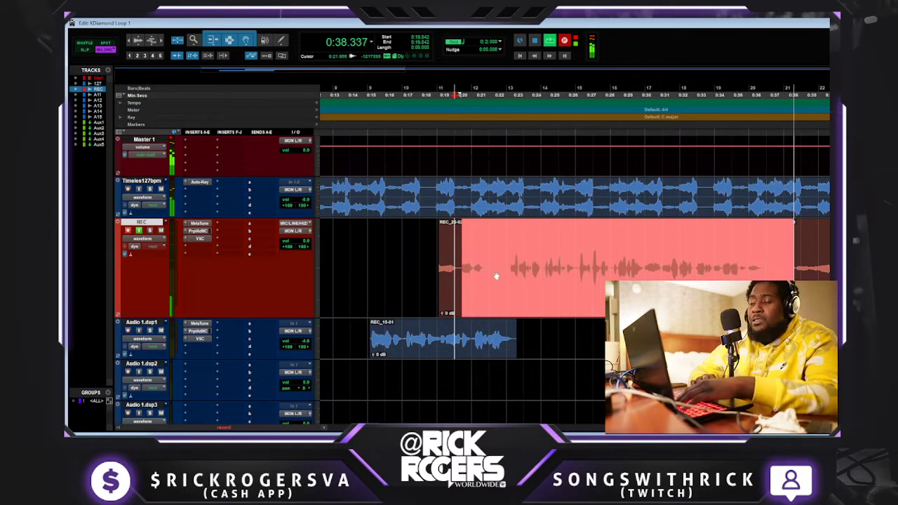
{"action": "key", "text": "space"}
{"action": "key", "text": "space"}
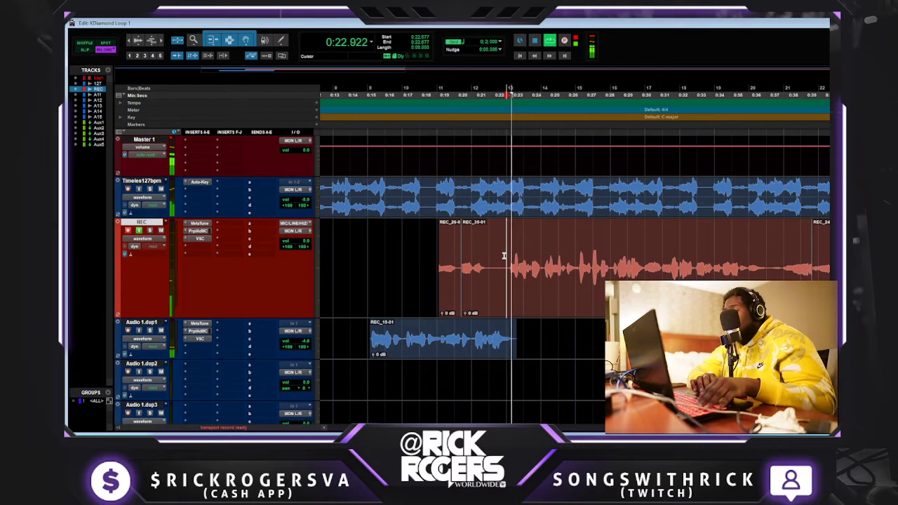
Remove the recorded lead-in before bar 13 on the REC track and place the playback position at bar 10.
{"action": "left_click", "coordinate": [449, 295]}
{"action": "key", "text": "Delete"}
{"action": "left_click", "coordinate": [407, 301]}
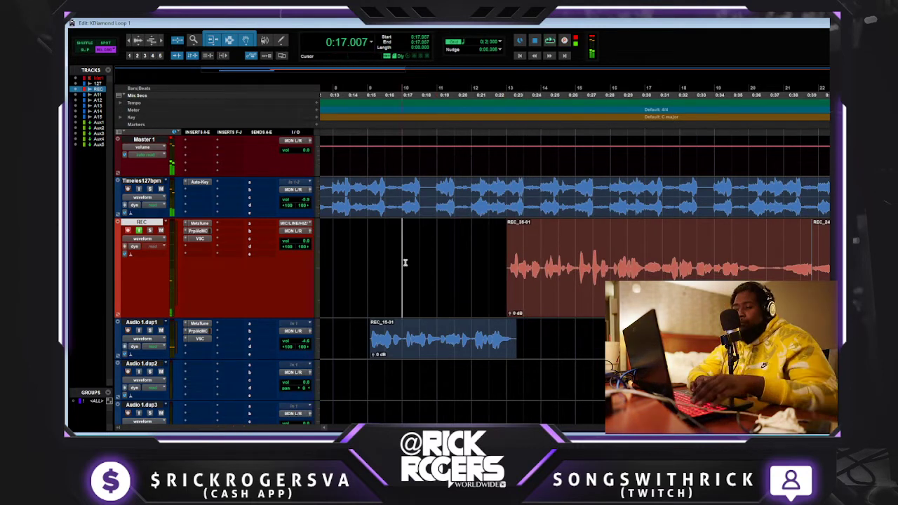
Duplicate the Audio 1.dup1 track and move the REC_35-01 vocal clip onto the duplicate.
{"action": "left_click", "coordinate": [160, 322]}
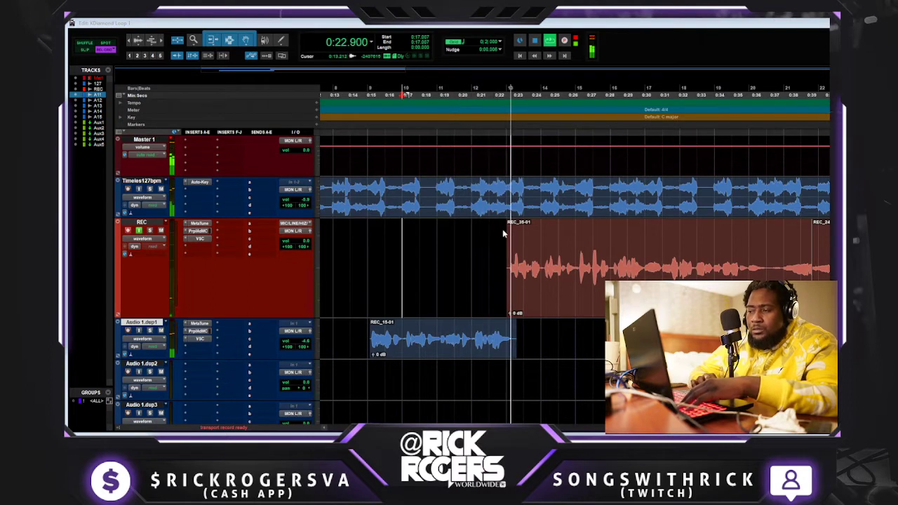
{"action": "key", "text": "shift+d"}
{"action": "left_click_drag", "start_coordinate": [539, 310], "coordinate": [533, 370]}
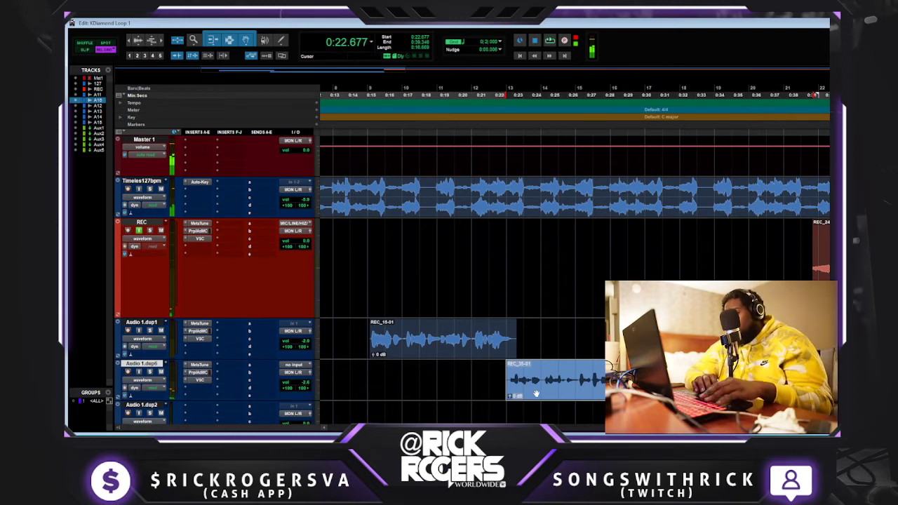
Delete the REC_35-01 clip from the duplicate track and record a new vocal take on REC from 0:17.952.
{"action": "key", "text": "Delete"}
{"action": "key", "text": "ctrl+space"}
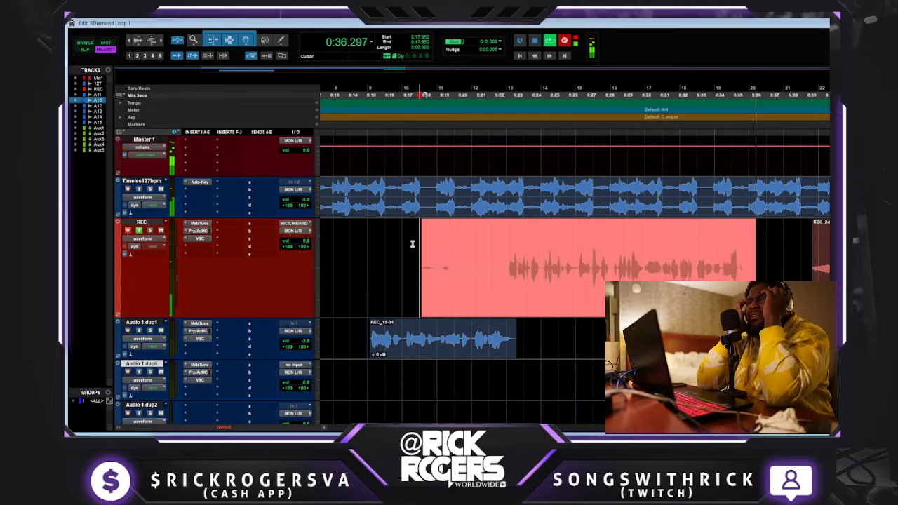
{"action": "key", "text": "space"}
Trim the new take's lead-in to just before bar 13, move the clip to Audio 1.dup6 and play it back.
{"action": "left_click", "coordinate": [502, 255]}
{"action": "key", "text": "a"}
{"action": "left_click_drag", "start_coordinate": [522, 307], "coordinate": [519, 379]}
{"action": "key", "text": "space"}
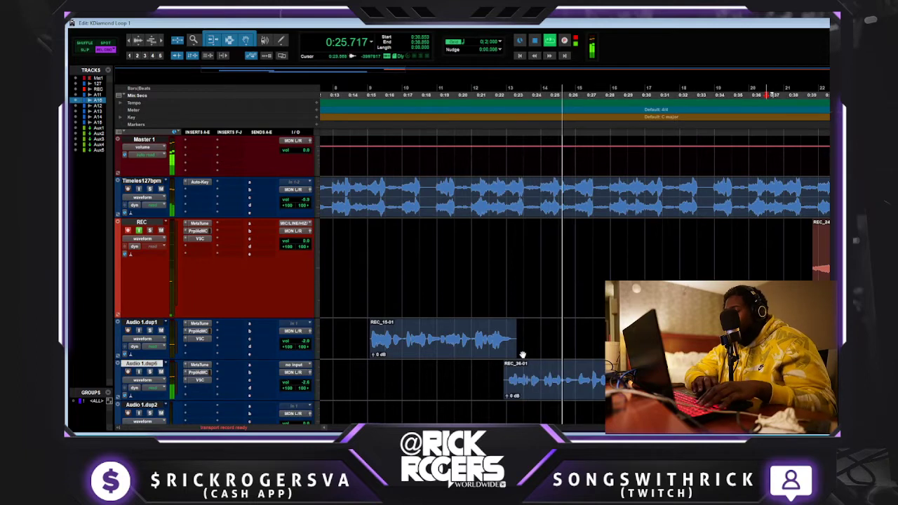
{"action": "key", "text": "e"}
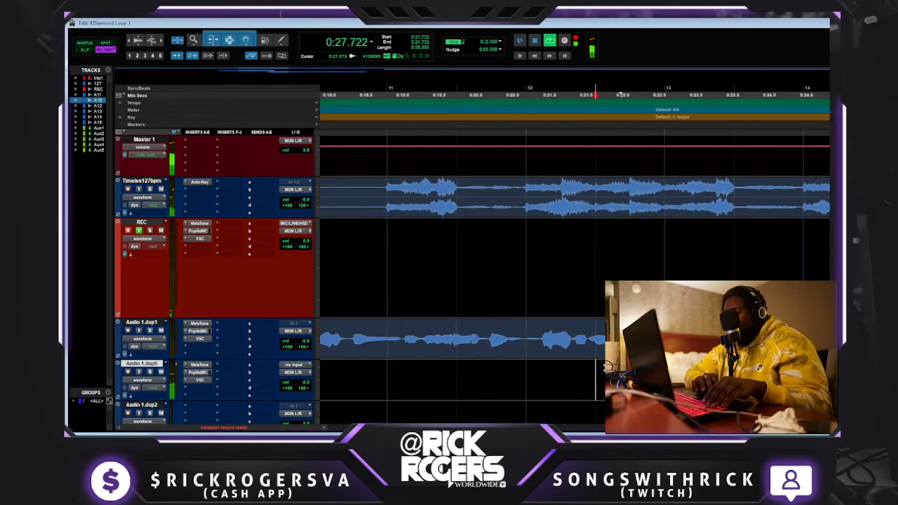
{"action": "key", "text": "e"}
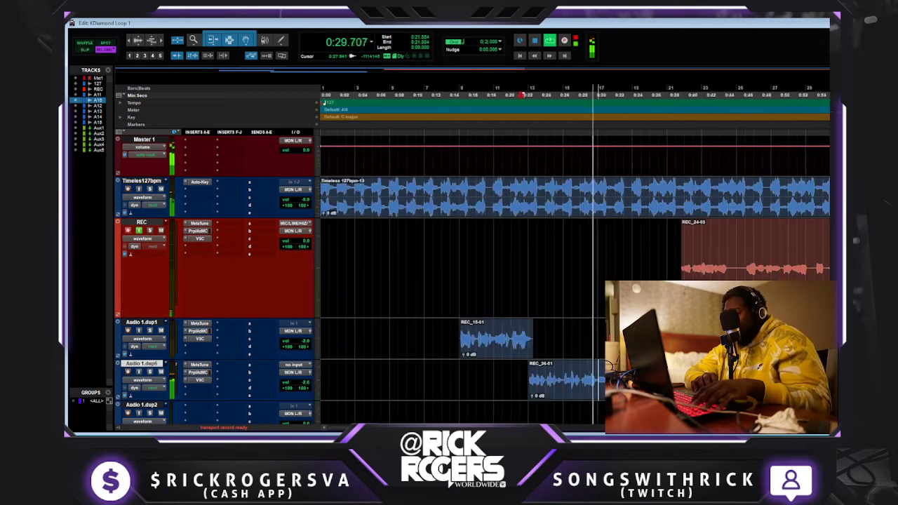
Delete the leftover REC_24-03 clip from the REC track and play back the arrangement from 0:17.952.
{"action": "key", "text": "Delete"}
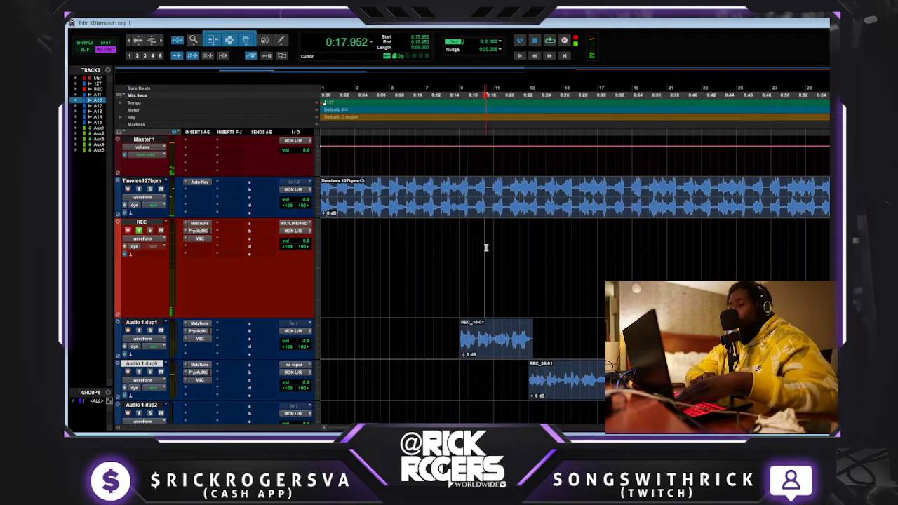
{"action": "key", "text": "space"}
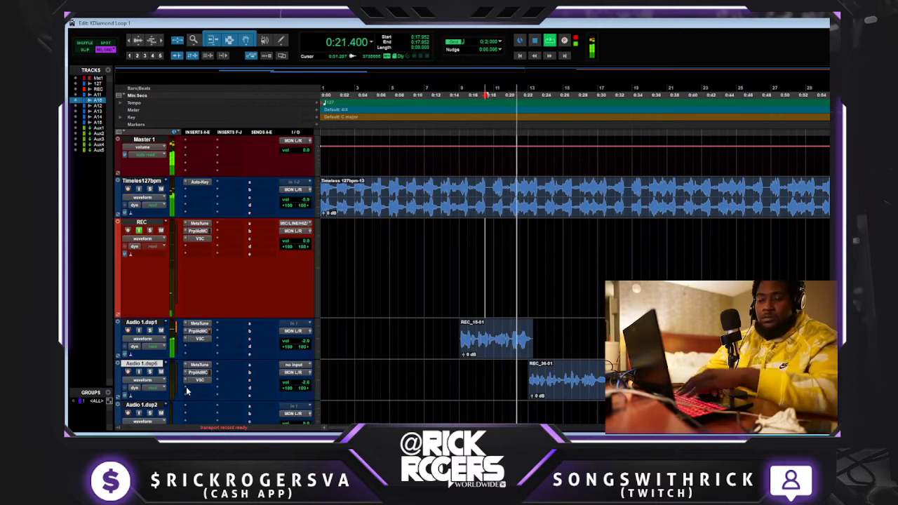
{"action": "key", "text": "space"}
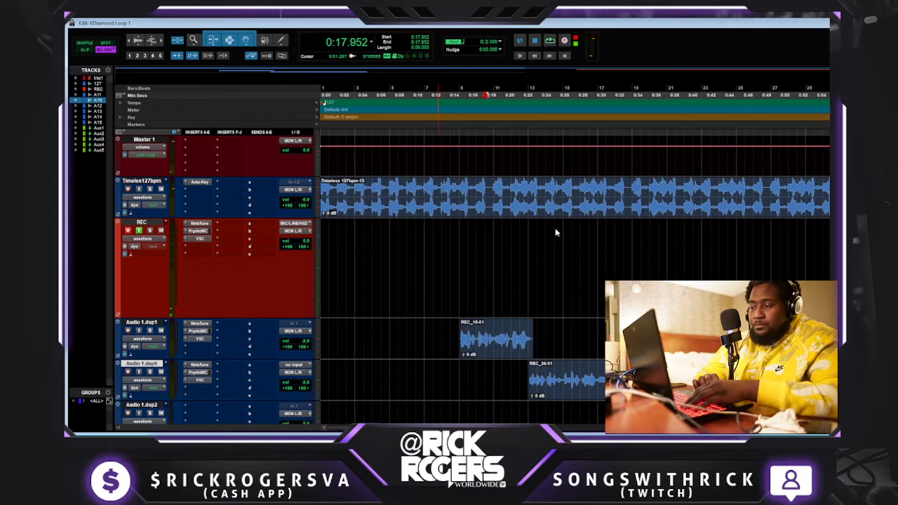
Play back the vocal on Audio 1.dup6 with the beat from 0:19.842 and from bar 13.
{"action": "key", "text": "space"}
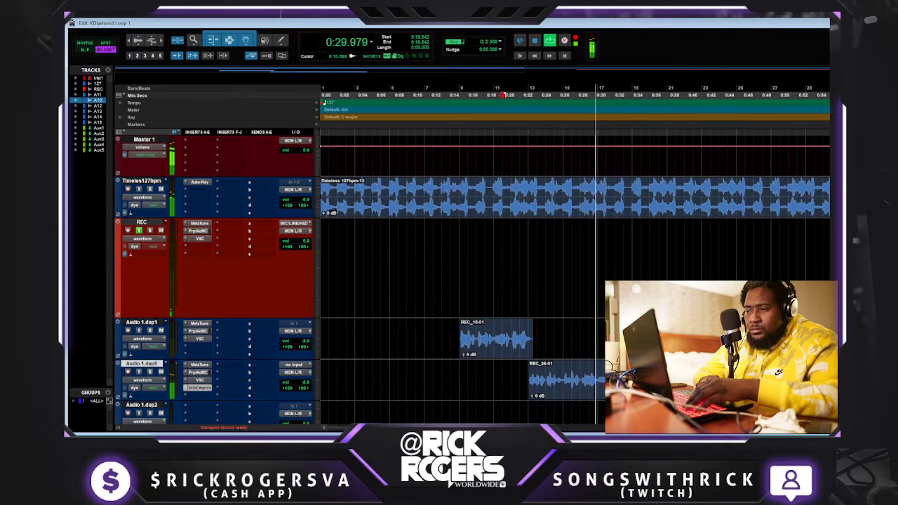
{"action": "left_click", "coordinate": [528, 230]}
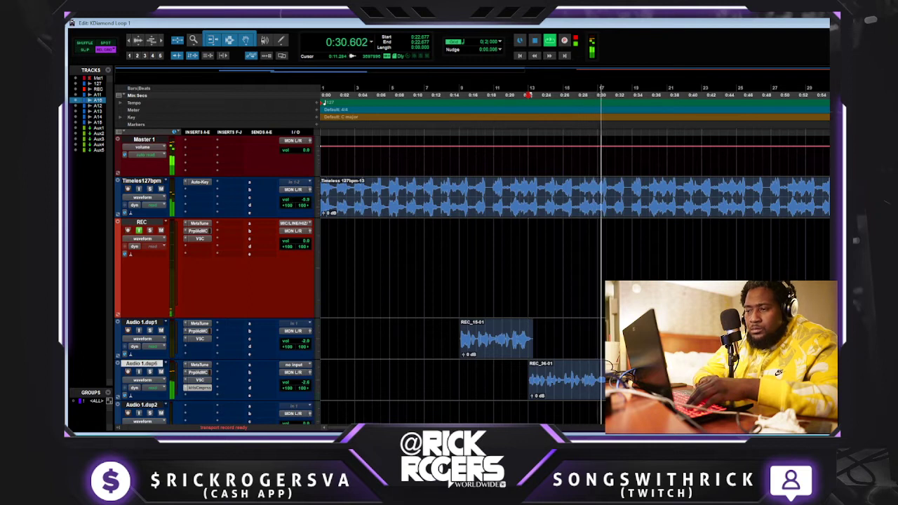
{"action": "left_click", "coordinate": [543, 263]}
{"action": "key", "text": "space"}
Record another vocal take on the REC track over the section from 0:22.726 to 0:36.850.
{"action": "key", "text": "space"}
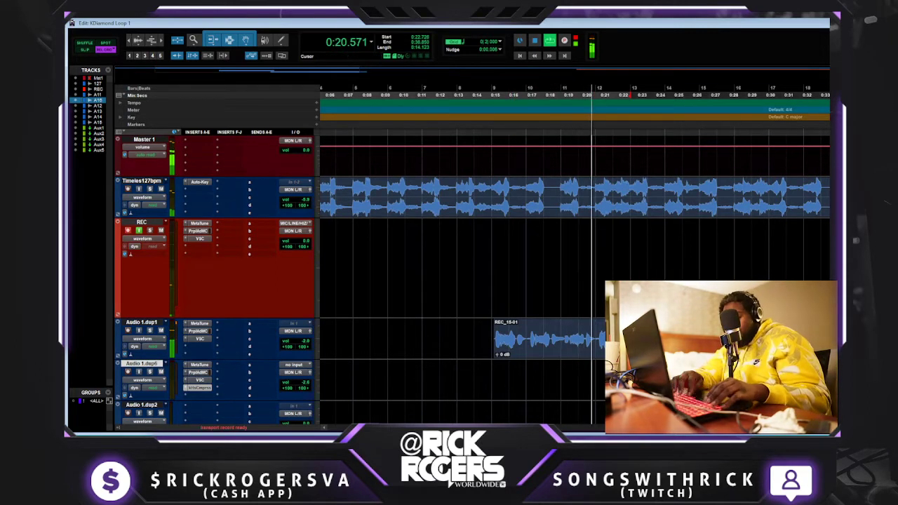
{"action": "key", "text": "KP_Multiply"}
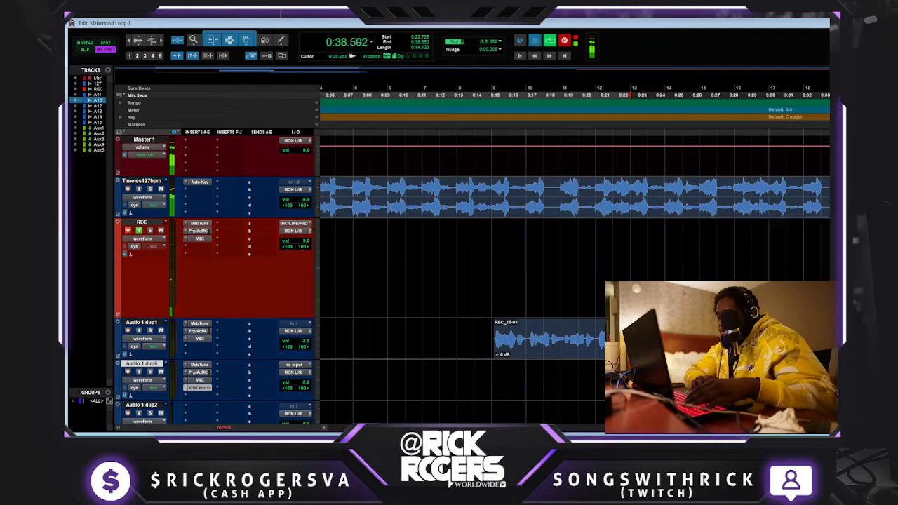
{"action": "key", "text": "space"}
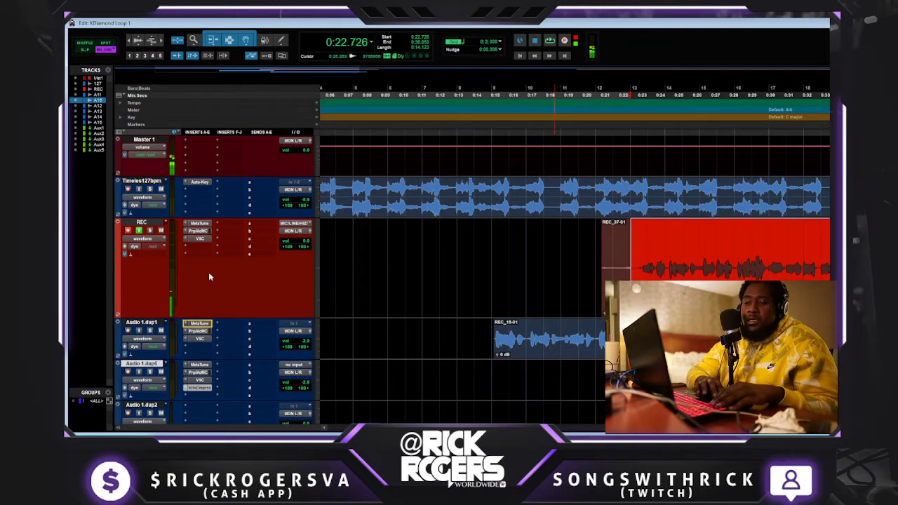
Record repeated vocal takes on the REC track from 0:19.842, restarting until a take runs through to about 0:38.9.
{"action": "left_click", "coordinate": [580, 251]}
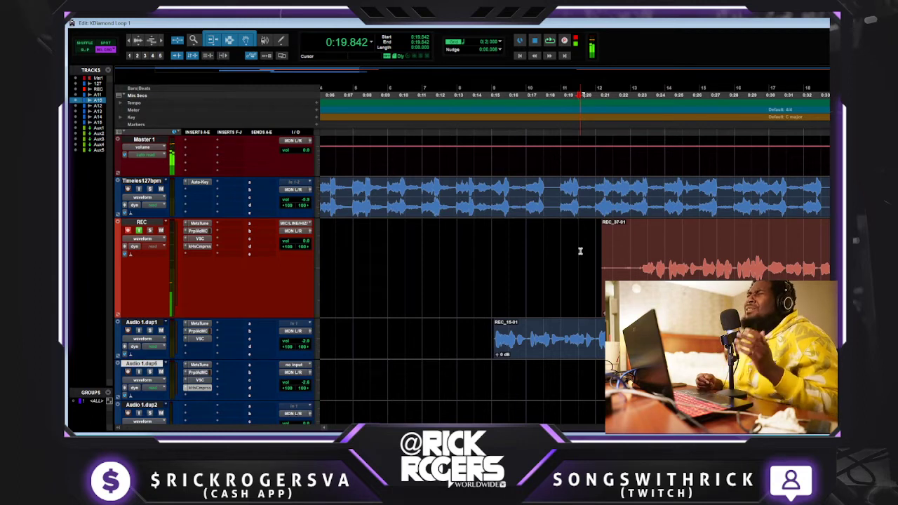
{"action": "key", "text": "space"}
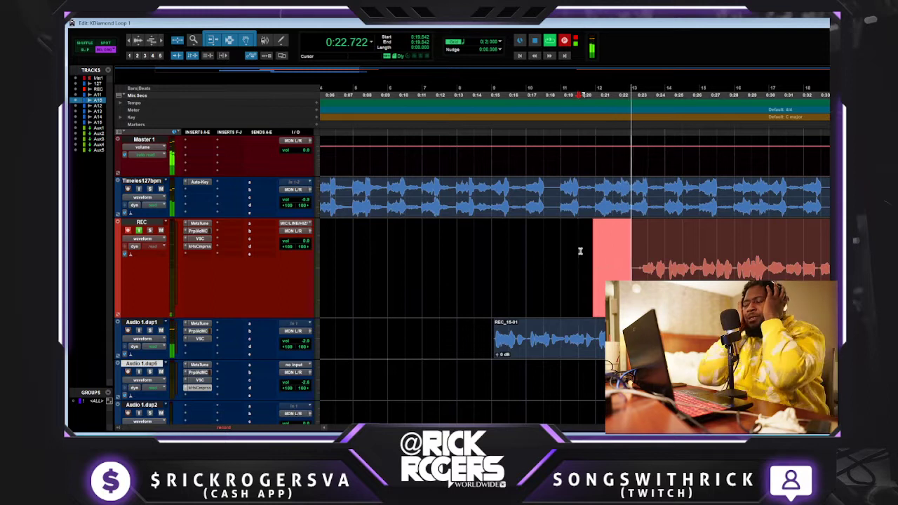
{"action": "key", "text": "space"}
{"action": "key", "text": "space"}
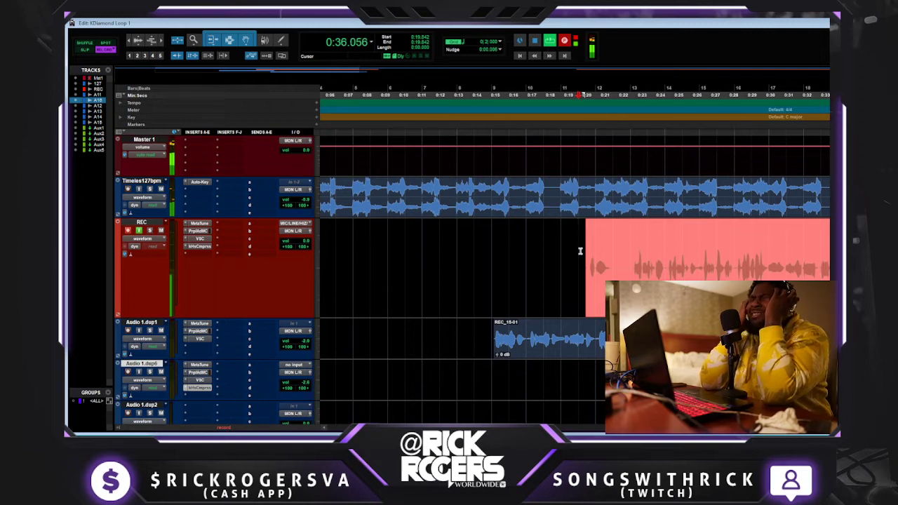
{"action": "key", "text": "space"}
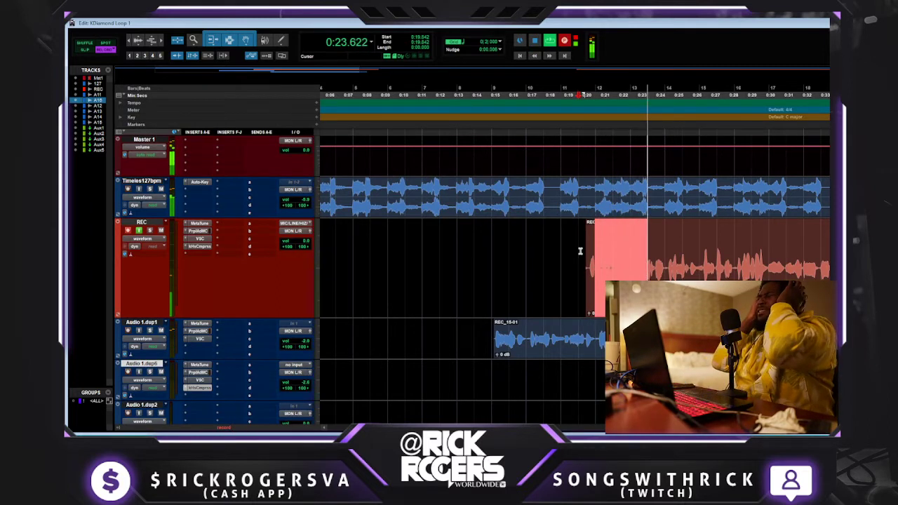
{"action": "key", "text": "space"}
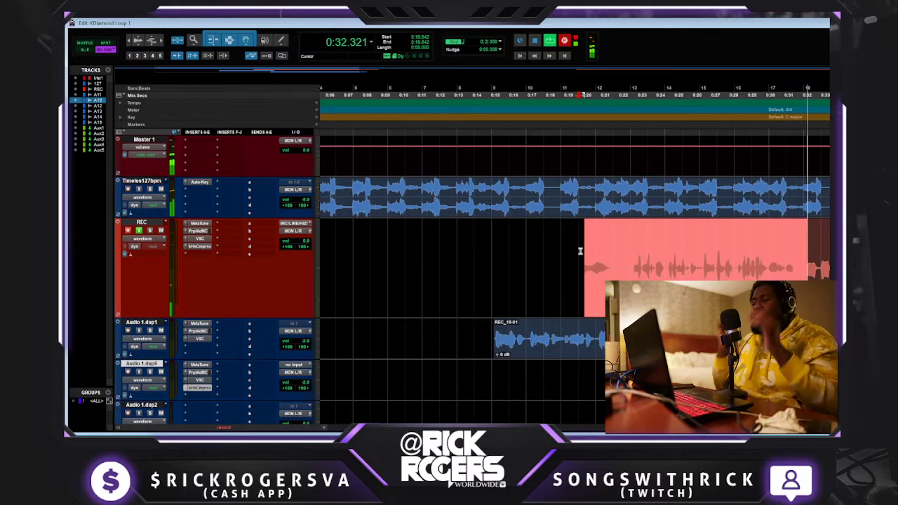
{"action": "scroll", "coordinate": [580, 251], "scroll_direction": "down", "scroll_amount": 1}
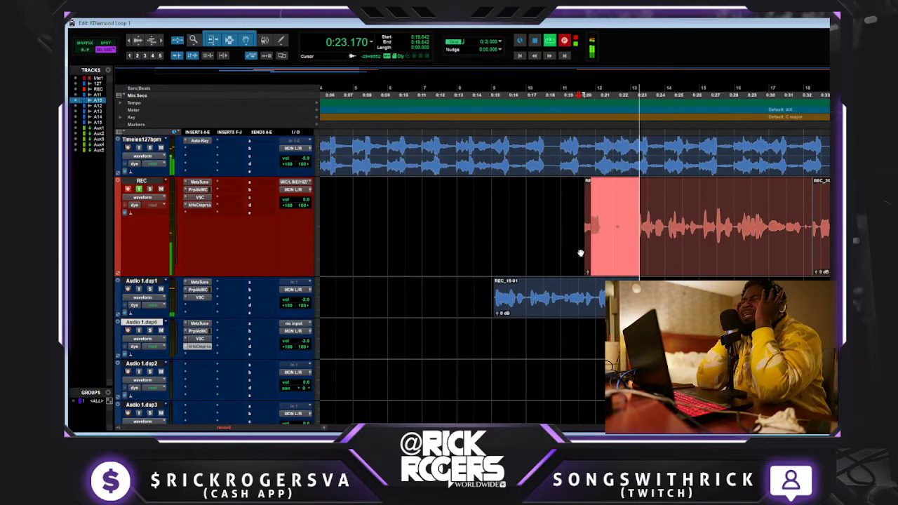
{"action": "key", "text": "space"}
{"action": "key", "text": "ctrl+space"}
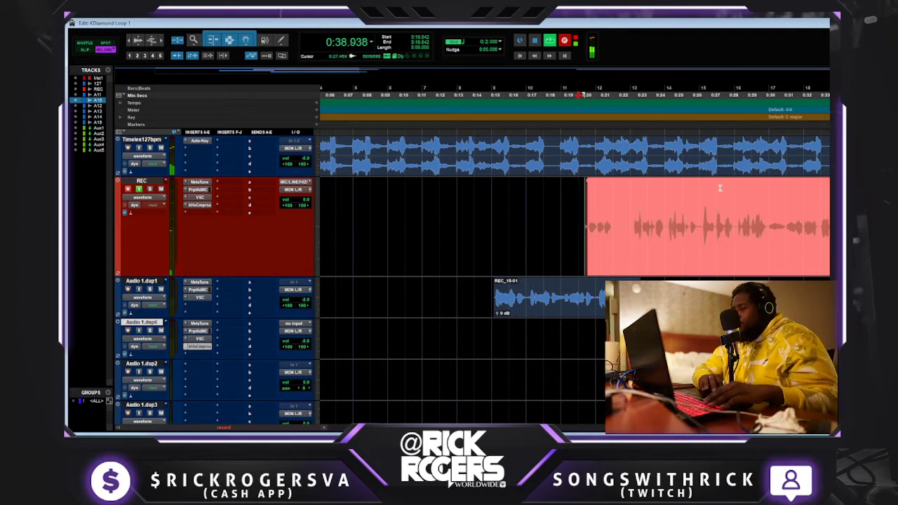
{"action": "key", "text": "space"}
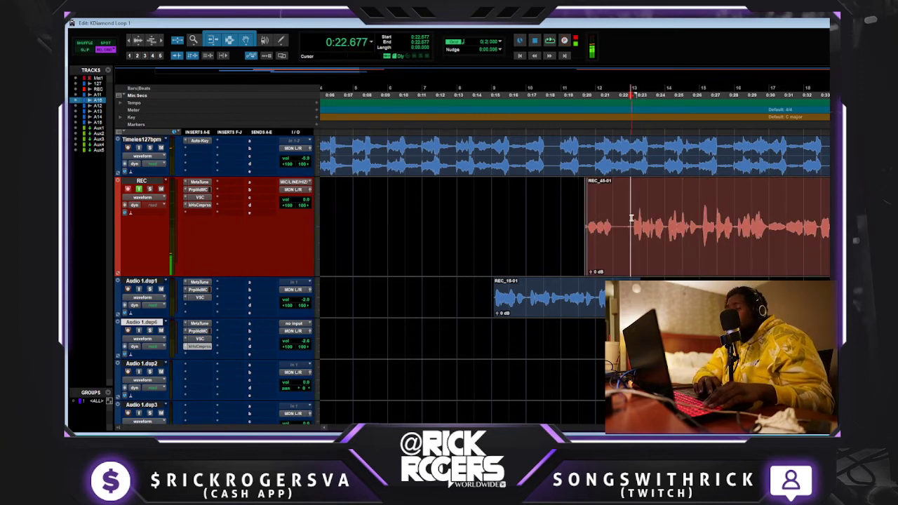
Trim the new take's lead-in to bar 13, move the clip to Audio 1.dup6 and play it back.
{"action": "left_click", "coordinate": [654, 239]}
{"action": "key", "text": "Delete"}
{"action": "key", "text": "space"}
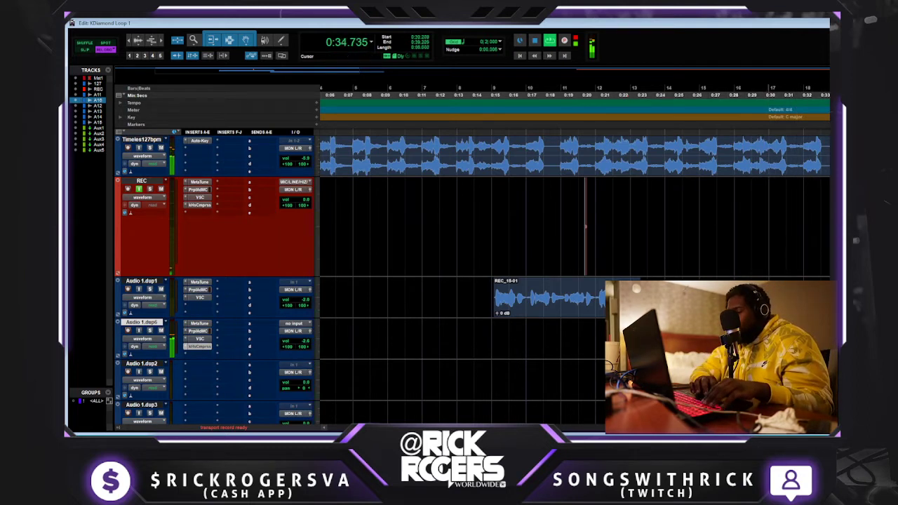
Play back from around bar 14 and try a vocal take on the REC track just before bar 15.
{"action": "left_click", "coordinate": [667, 236]}
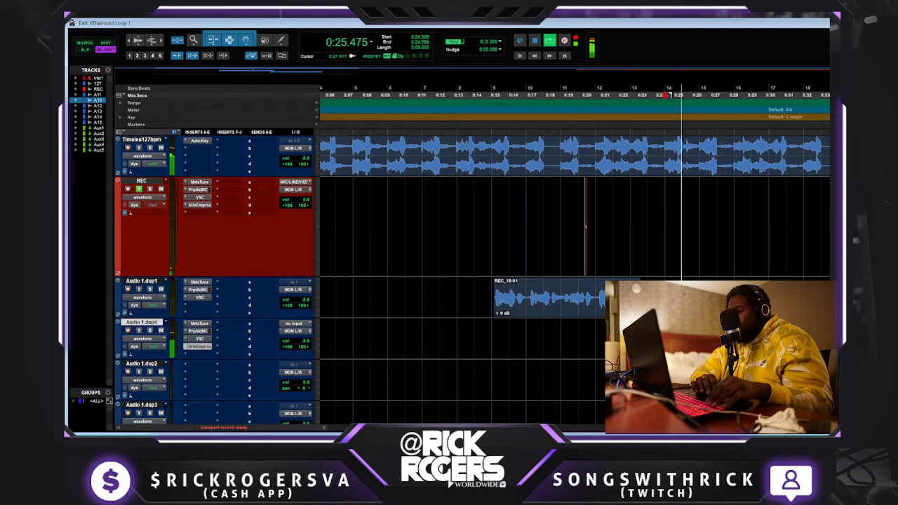
{"action": "key", "text": "ctrl+space"}
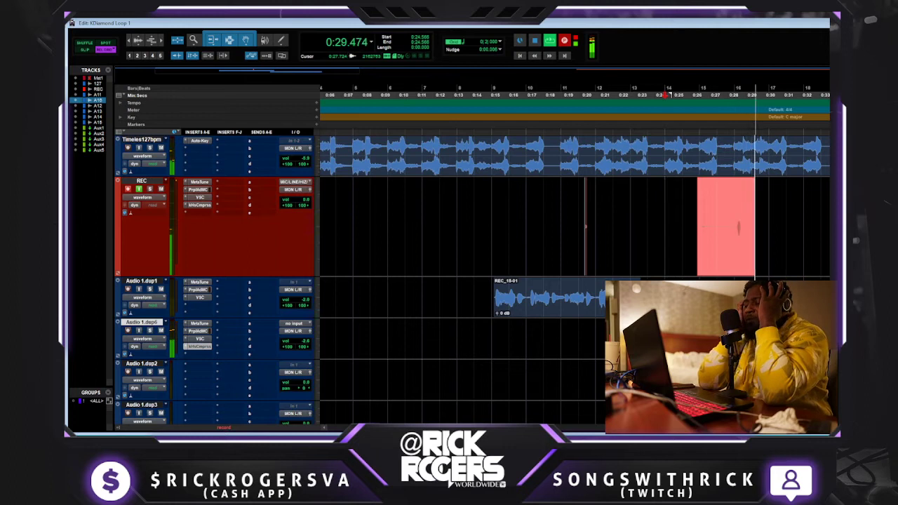
{"action": "key", "text": "ctrl+period"}
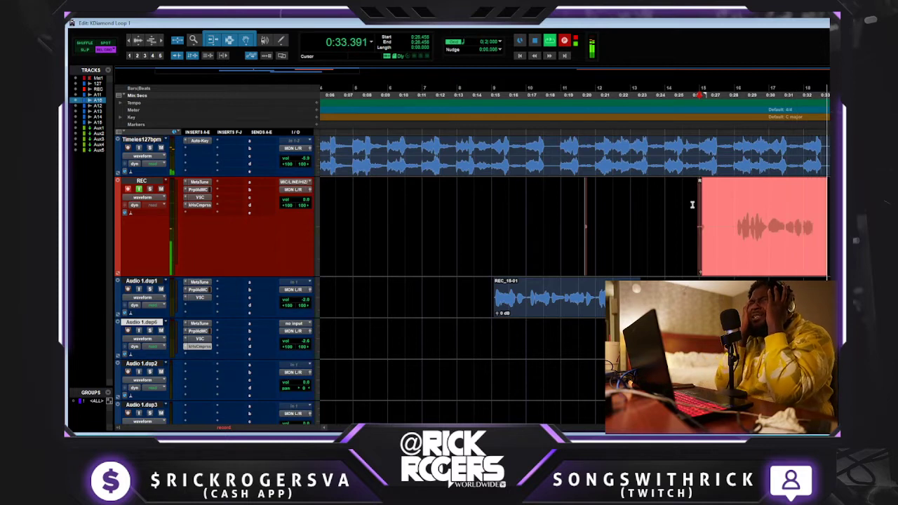
Record repeated vocal takes on the REC track from 0:26.456, restarting until a take runs through to about 0:38.5.
{"action": "key", "text": "space"}
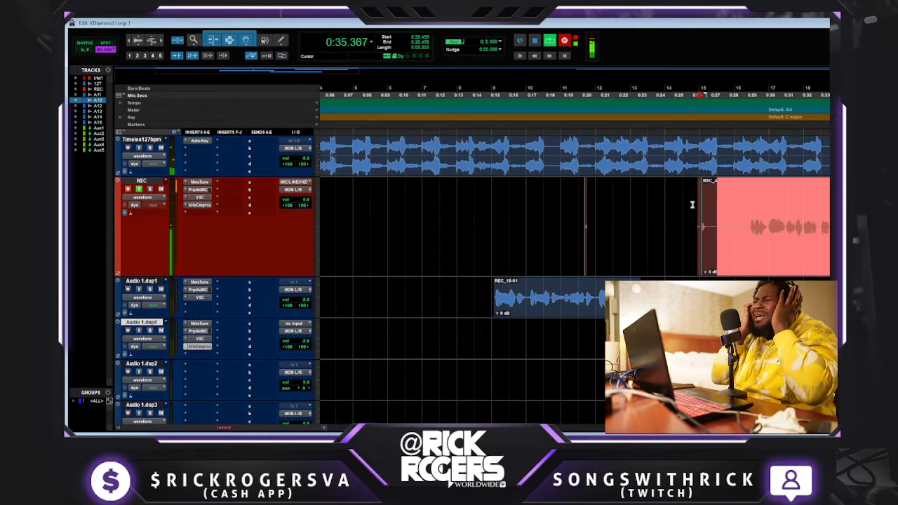
{"action": "key", "text": "space"}
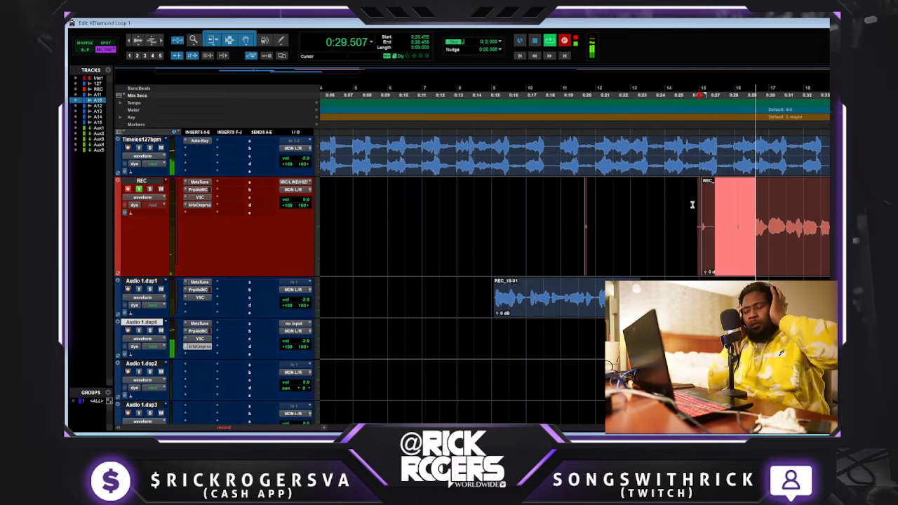
{"action": "scroll", "coordinate": [692, 205], "scroll_direction": "down", "scroll_amount": 1}
{"action": "key", "text": "space"}
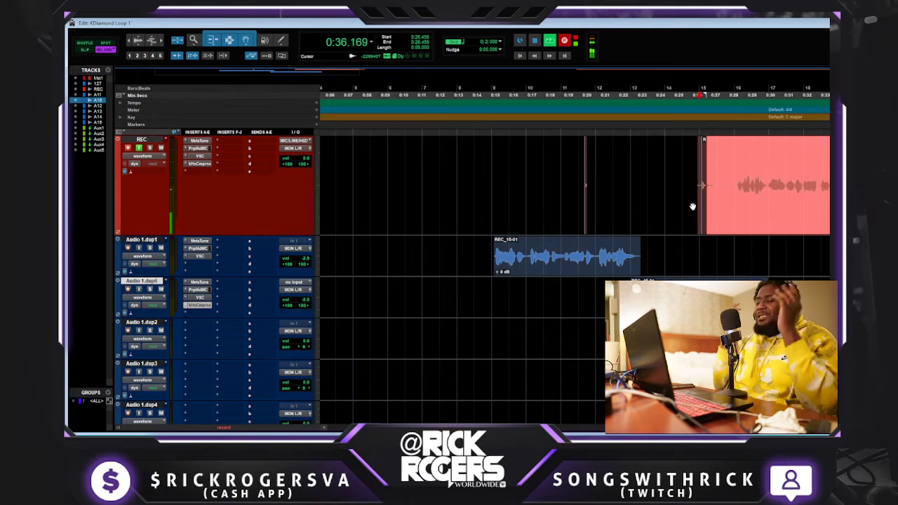
{"action": "key", "text": "space"}
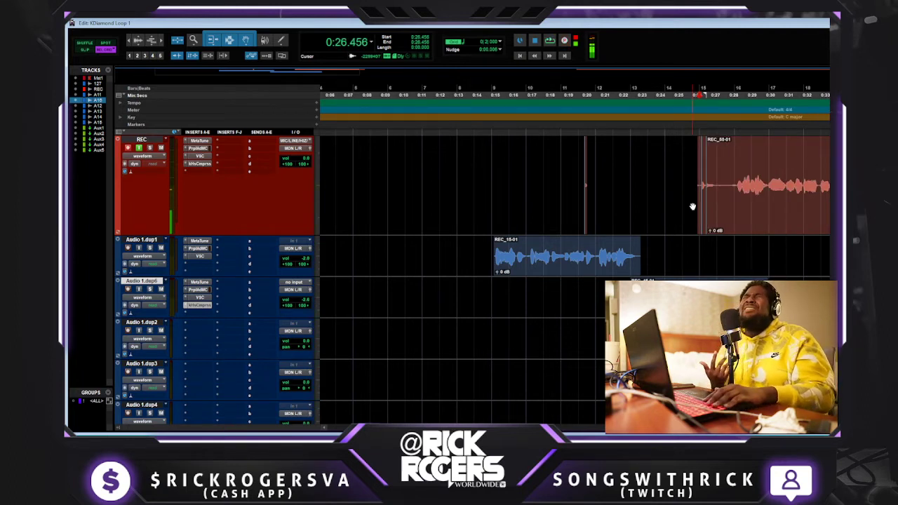
{"action": "key", "text": "space"}
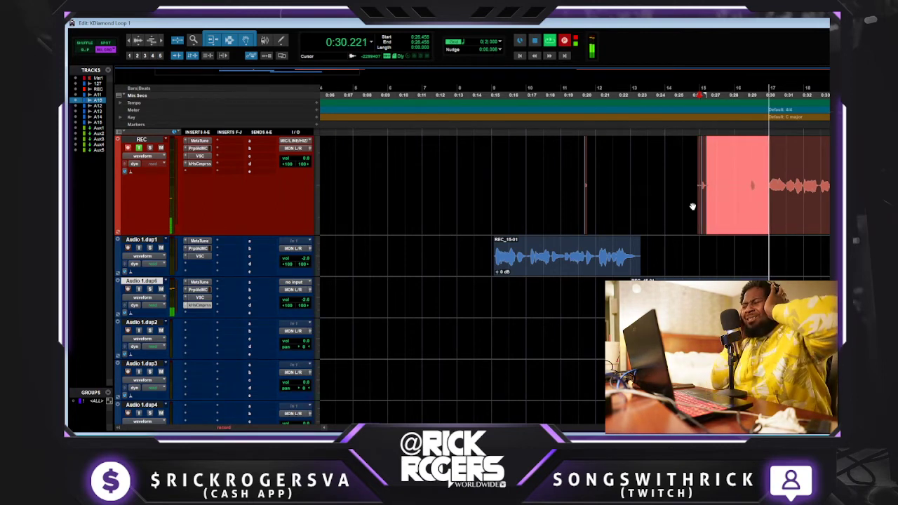
{"action": "scroll", "coordinate": [692, 207], "scroll_direction": "down", "scroll_amount": 5}
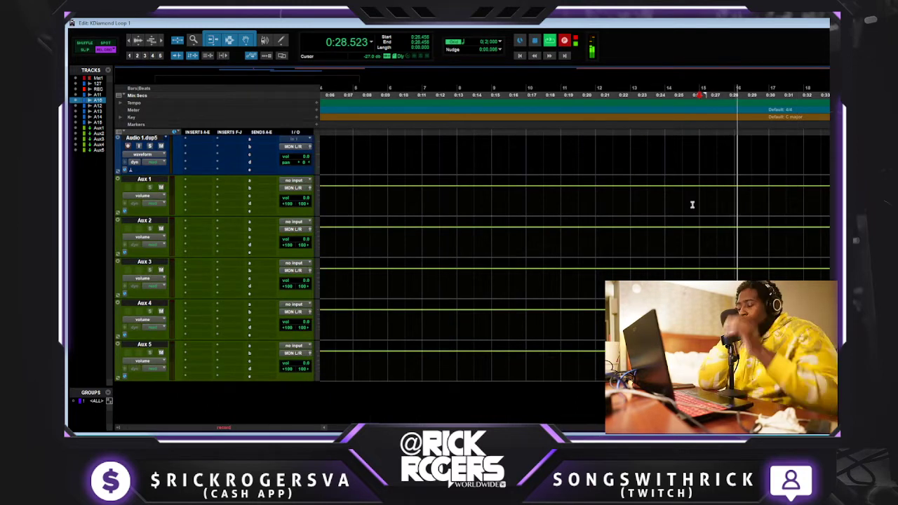
{"action": "scroll", "coordinate": [692, 205], "scroll_direction": "up", "scroll_amount": 6}
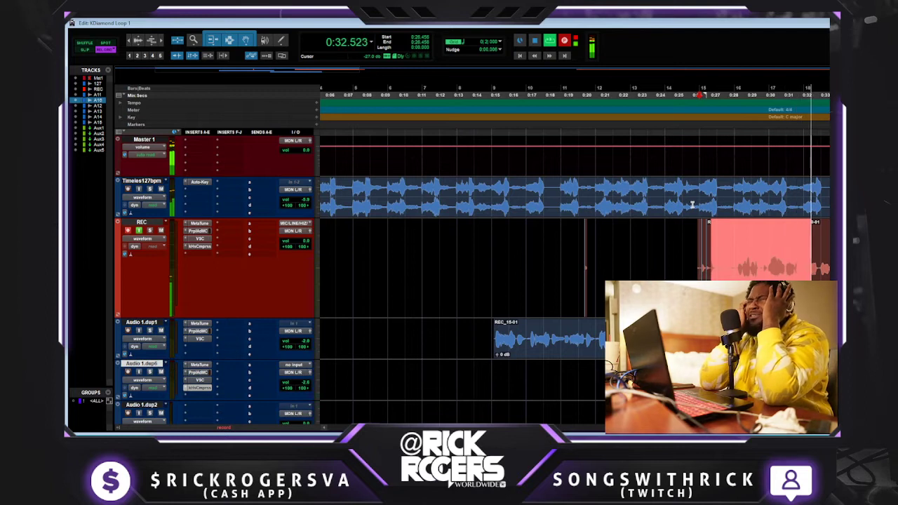
{"action": "key", "text": "space"}
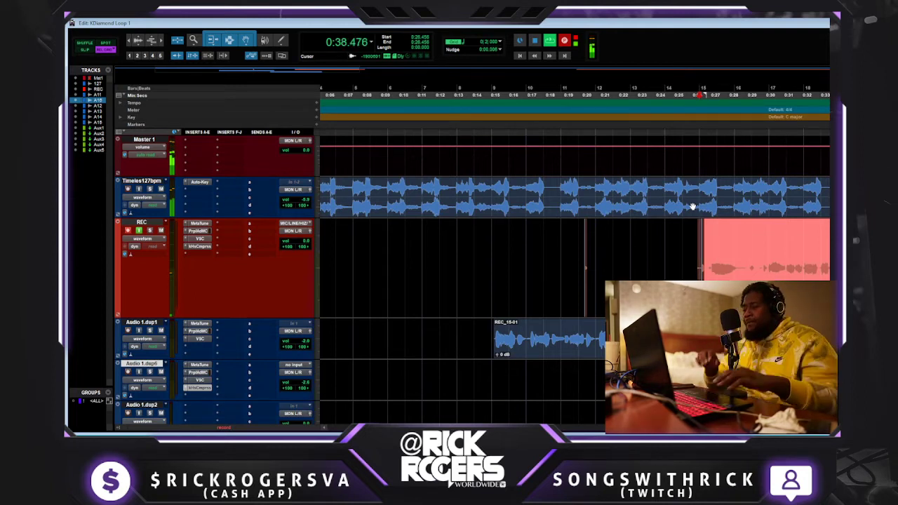
{"action": "key", "text": "space"}
Trim the new take to start just before bar 17, move it to Audio 1.dup1 and add the compressor insert to that track.
{"action": "key", "text": "space"}
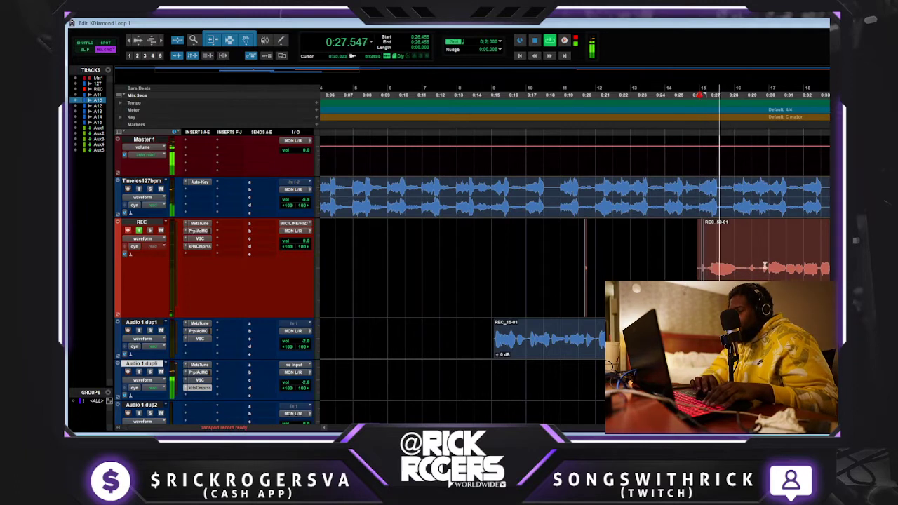
{"action": "key", "text": "ctrl+]"}
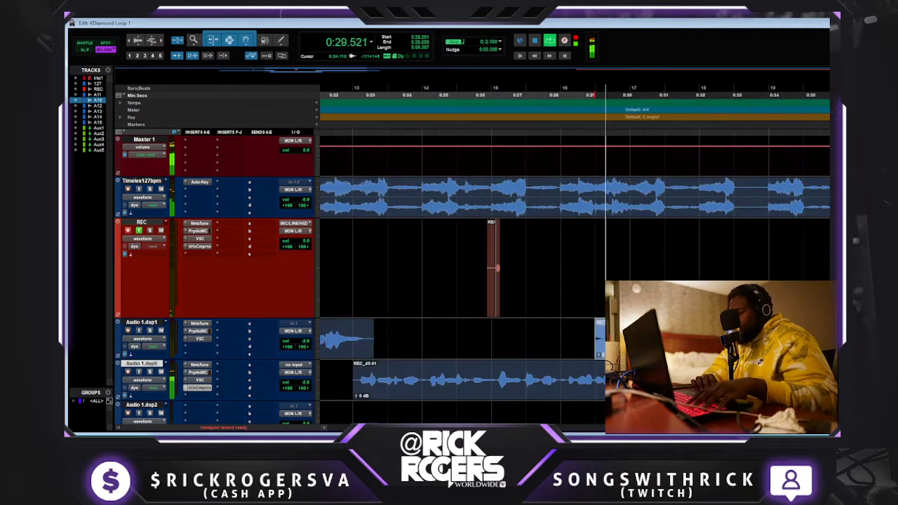
{"action": "key", "text": "ctrl+]"}
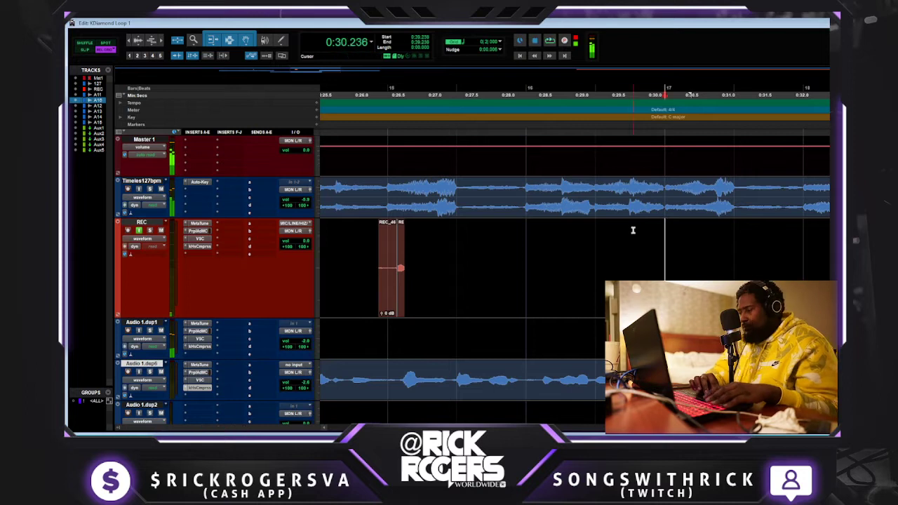
Delete the leftover clips from the REC track and fade out the tail of REC_53-01 on Audio 1.dup1 from 0:37.685.
{"action": "key", "text": "ctrl+["}
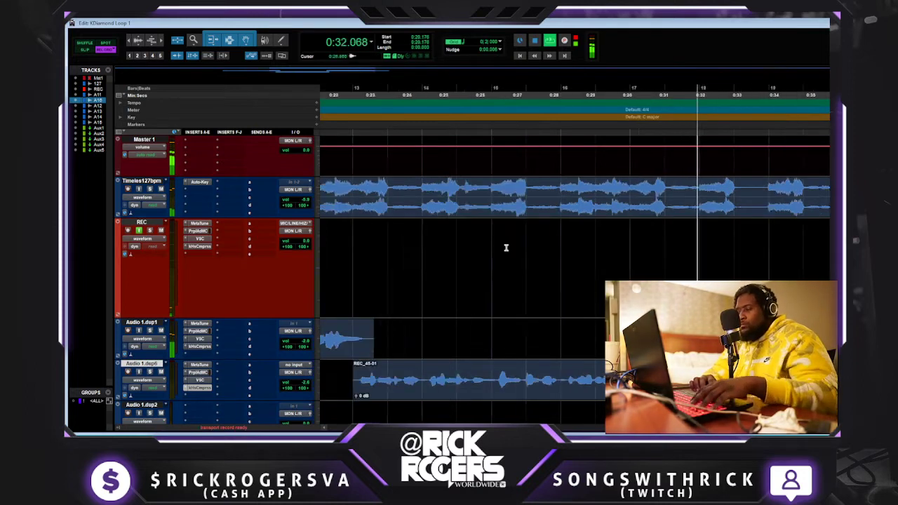
{"action": "key", "text": "ctrl+["}
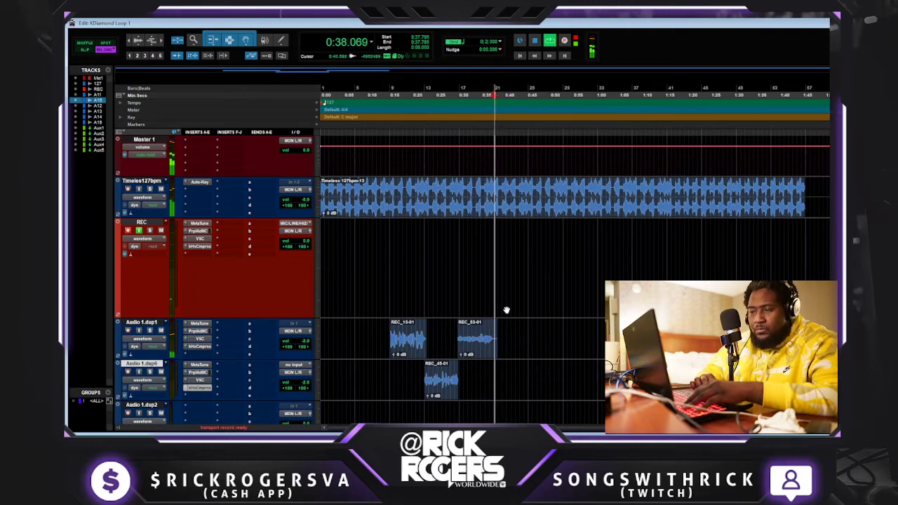
{"action": "key", "text": "ctrl+]"}
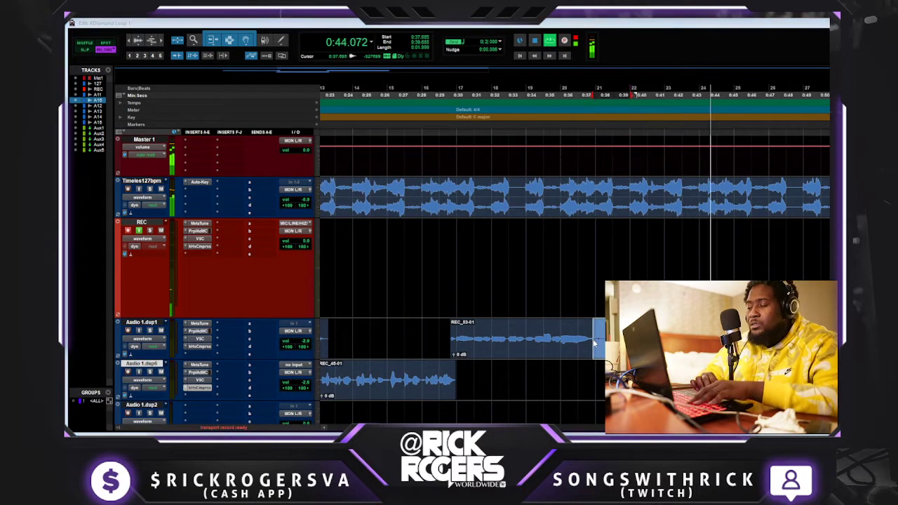
{"action": "left_click", "coordinate": [534, 259]}
{"action": "key", "text": "r"}
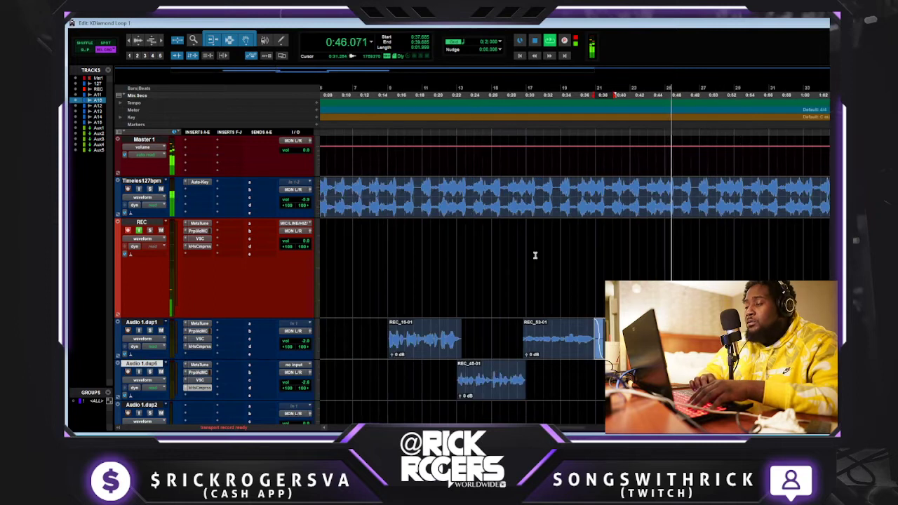
Play back the layered vocals with the beat from 0:15.118.
{"action": "left_click", "coordinate": [388, 370]}
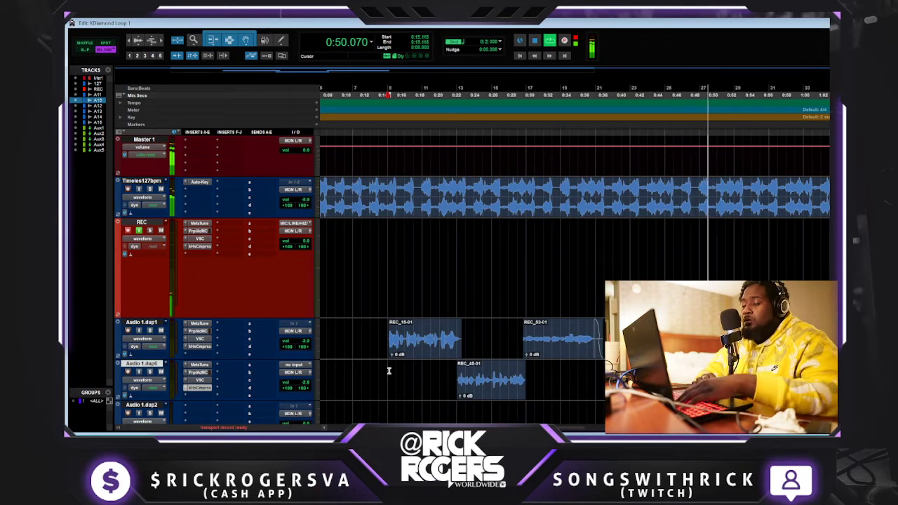
{"action": "key", "text": "space"}
{"action": "key", "text": "space"}
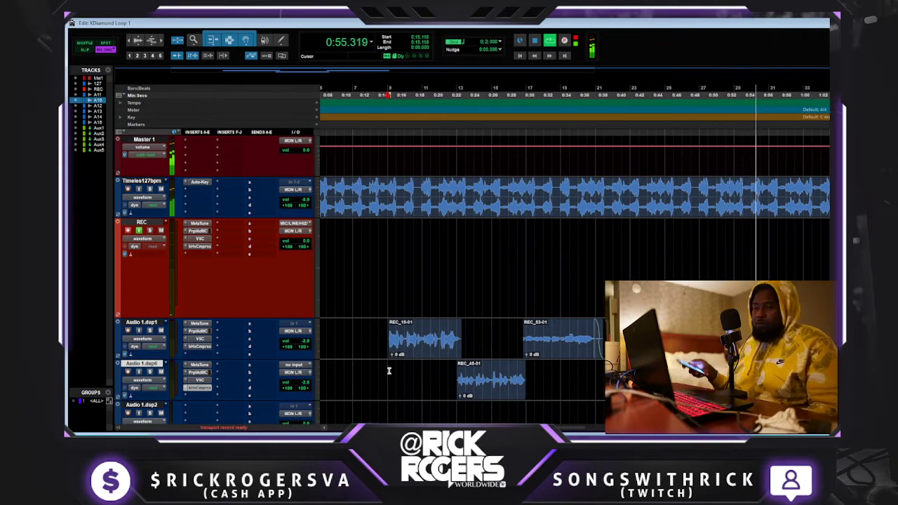
Record a vocal take on the REC track from 0:29.291 and play it back from 0:34.015.
{"action": "left_click", "coordinate": [515, 247]}
{"action": "key", "text": "F12"}
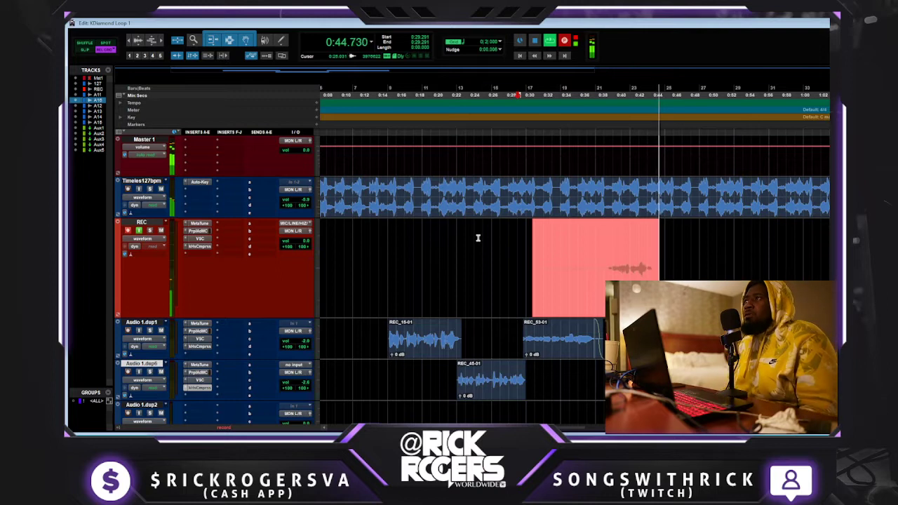
{"action": "left_click", "coordinate": [561, 261]}
{"action": "key", "text": "ctrl+period"}
{"action": "key", "text": "space"}
{"action": "key", "text": "ctrl+bracketright"}
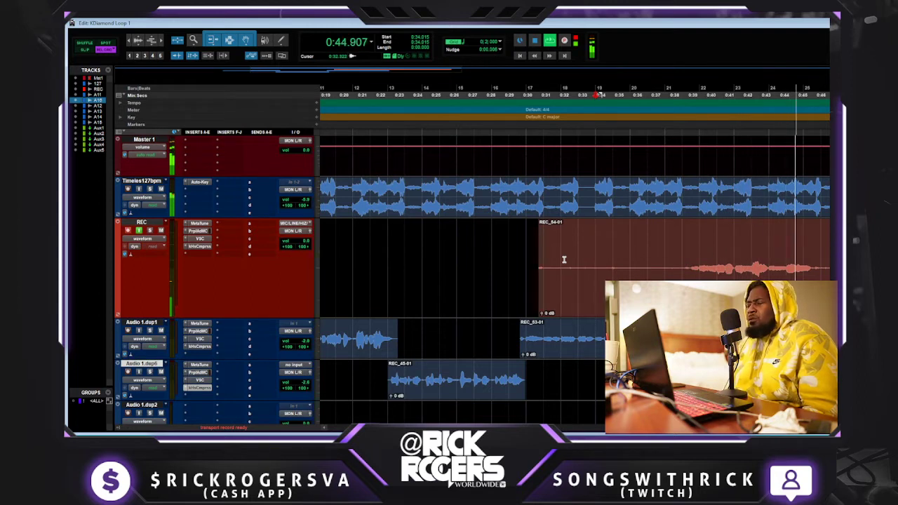
Record a vocal take on the REC track from 0:35.905, retake it from 0:34.015 and play it back.
{"action": "key", "text": "space"}
{"action": "key", "text": "ctrl+space"}
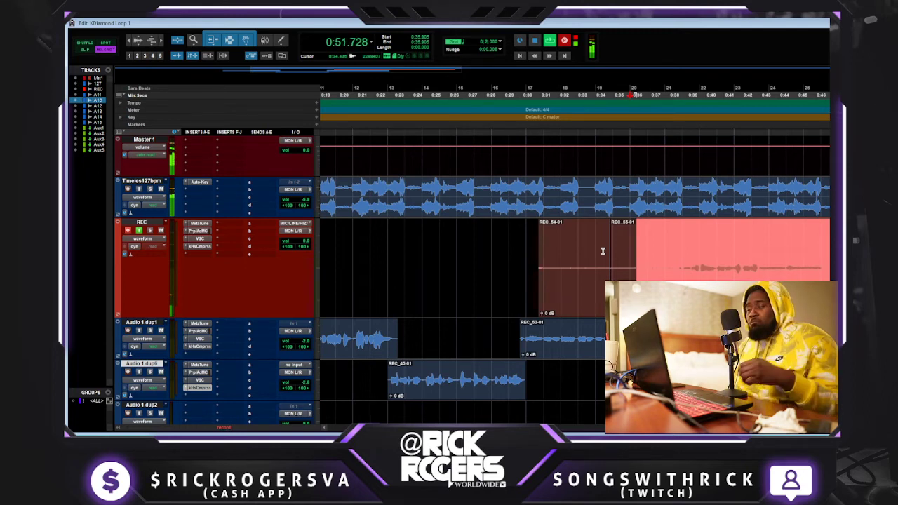
{"action": "key", "text": "space"}
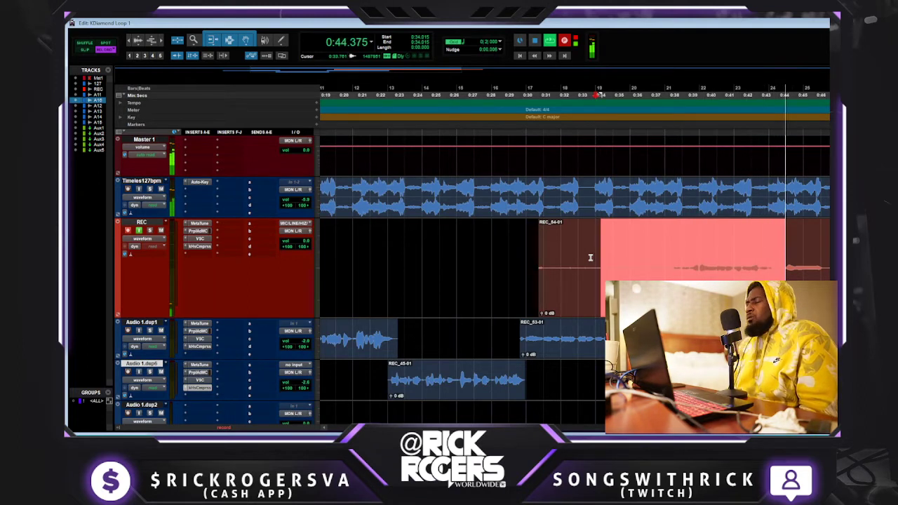
{"action": "key", "text": "space"}
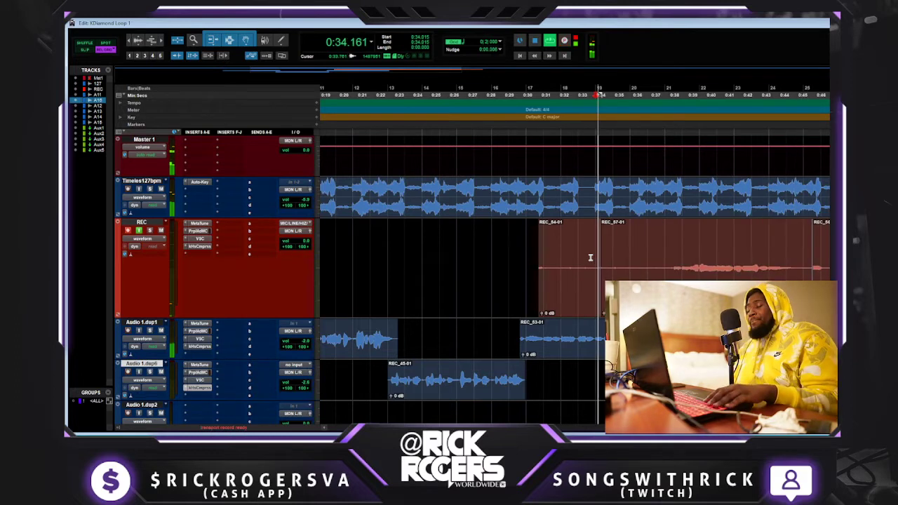
Keep re-recording the vocal line on the REC track over the beat from 0:34.015.
{"action": "key", "text": "space"}
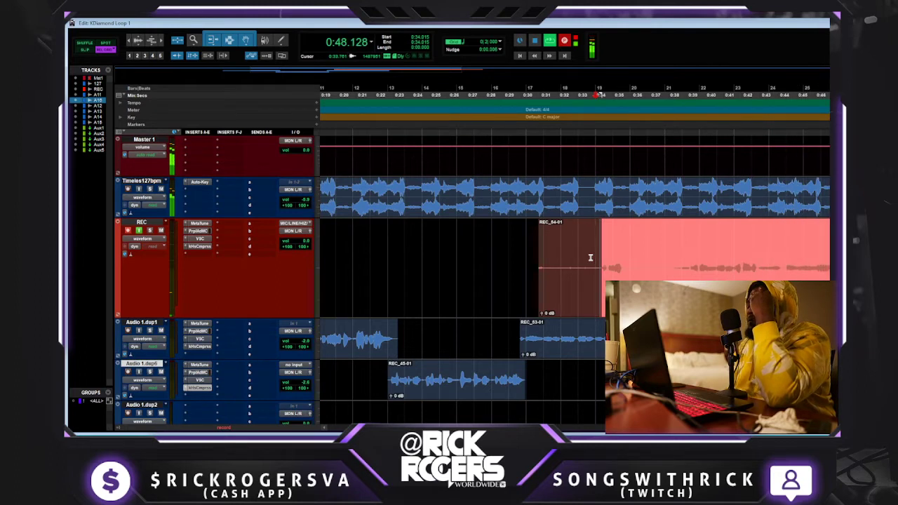
{"action": "key", "text": "space"}
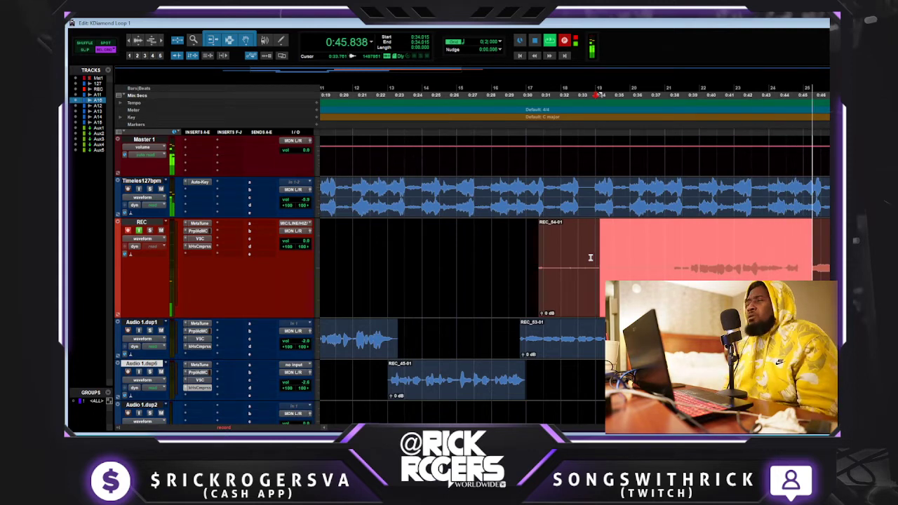
{"action": "key", "text": "space"}
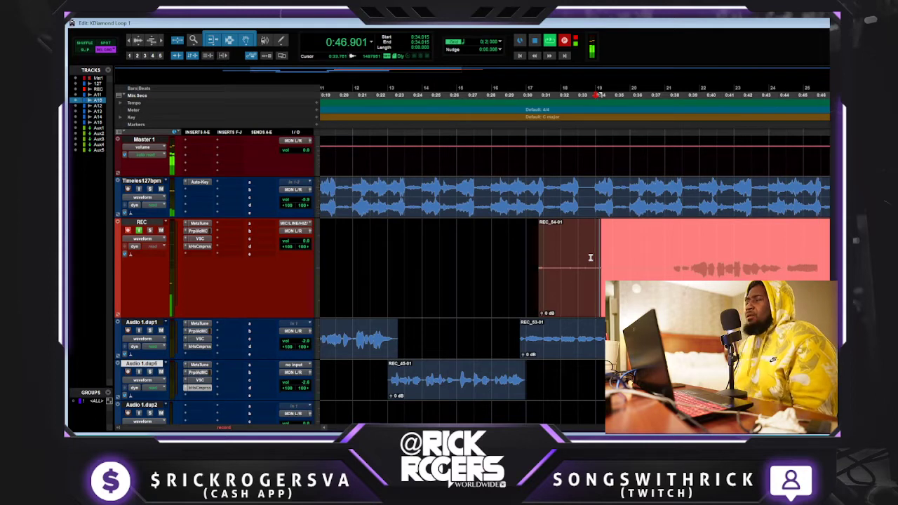
{"action": "key", "text": "space"}
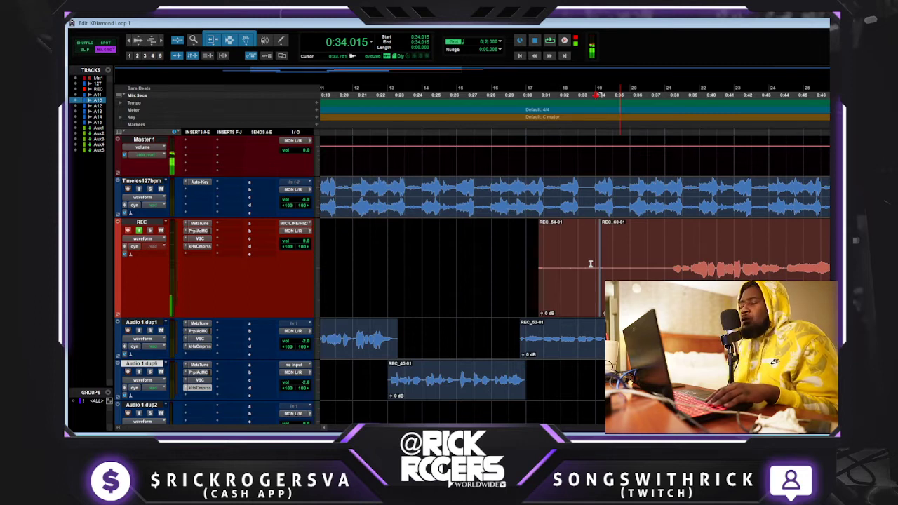
{"action": "key", "text": "space"}
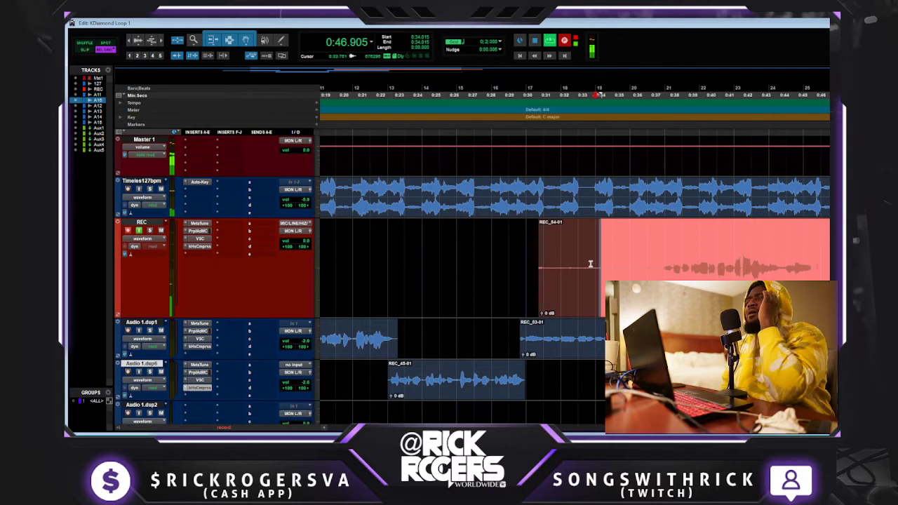
{"action": "key", "text": "space"}
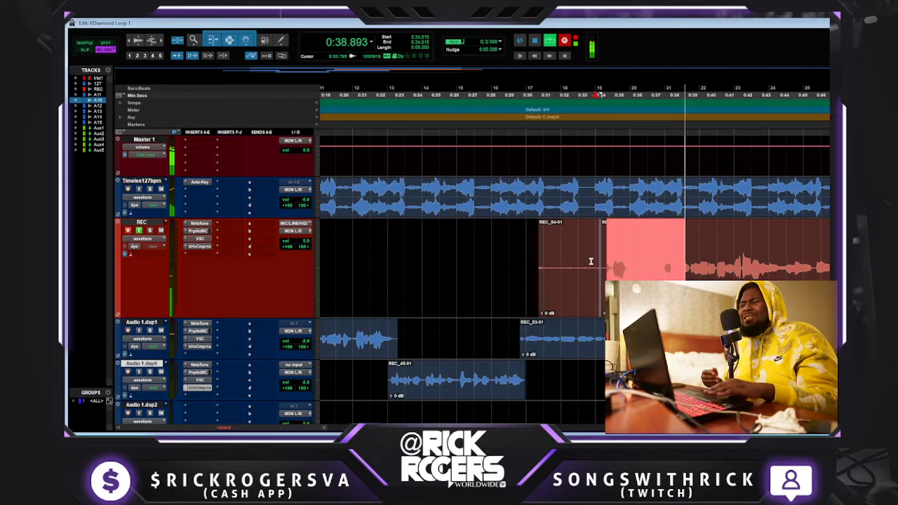
{"action": "key", "text": "space"}
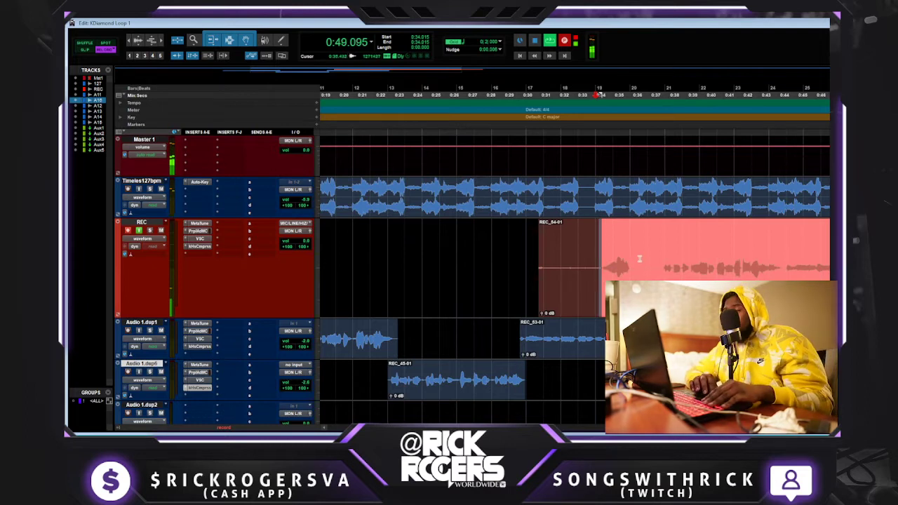
{"action": "key", "text": "space"}
Clear the rejected takes from the REC track and play back the arrangement from 0:35.905.
{"action": "key", "text": "ctrl+space"}
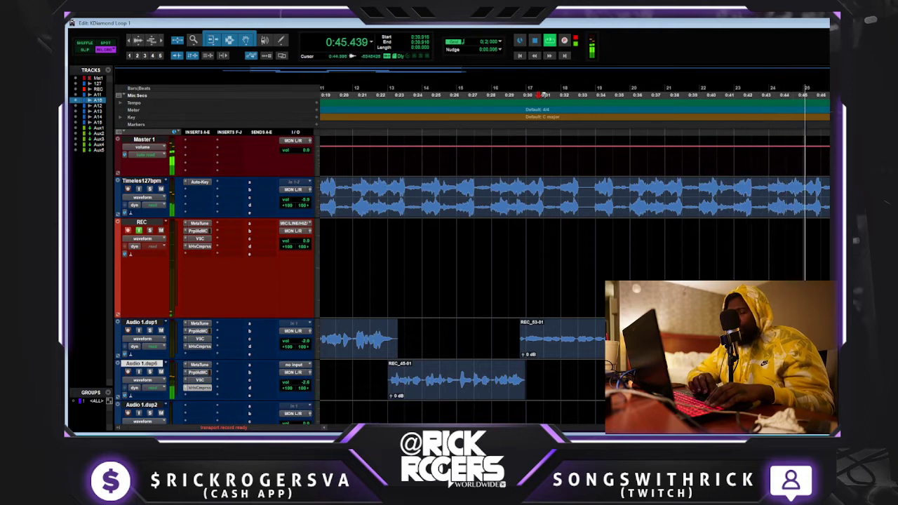
{"action": "key", "text": "space"}
{"action": "key", "text": "space"}
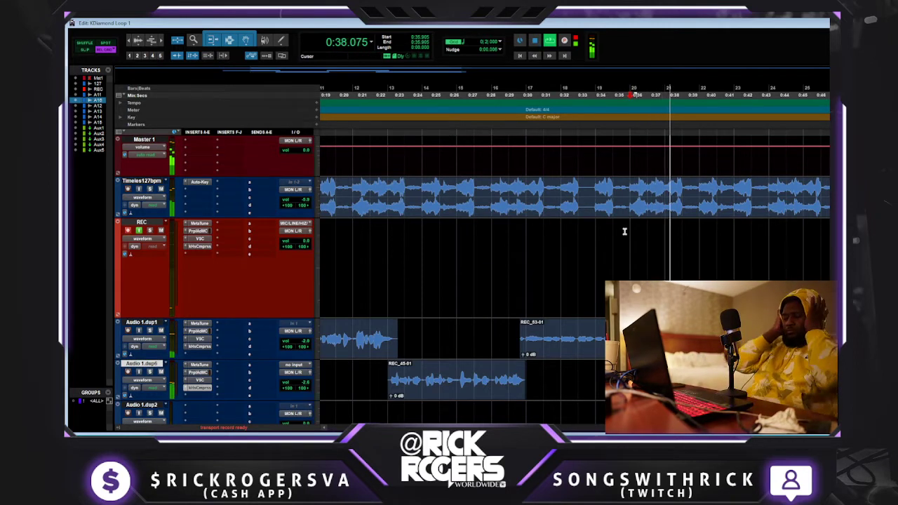
{"action": "key", "text": "space"}
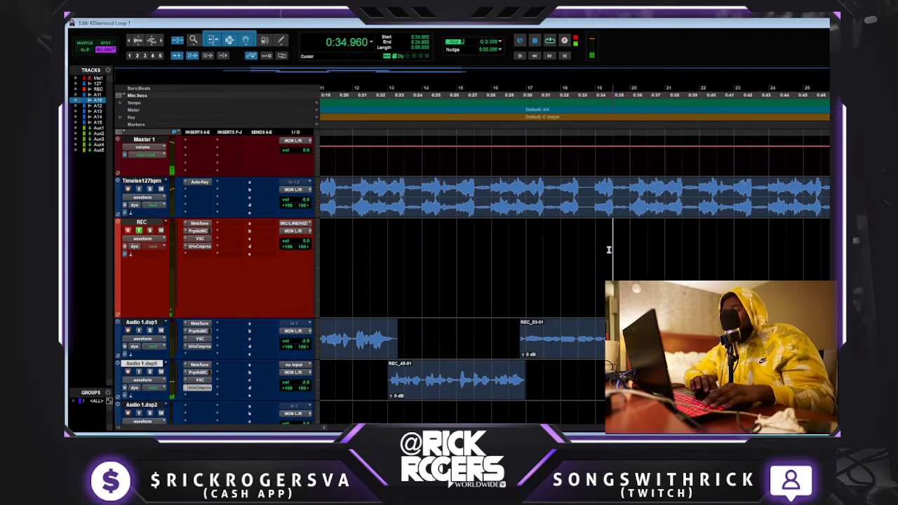
Record a vocal phrase on the REC track from 0:34.015 and punch in its continuation from 0:35.905.
{"action": "key", "text": "ctrl+space"}
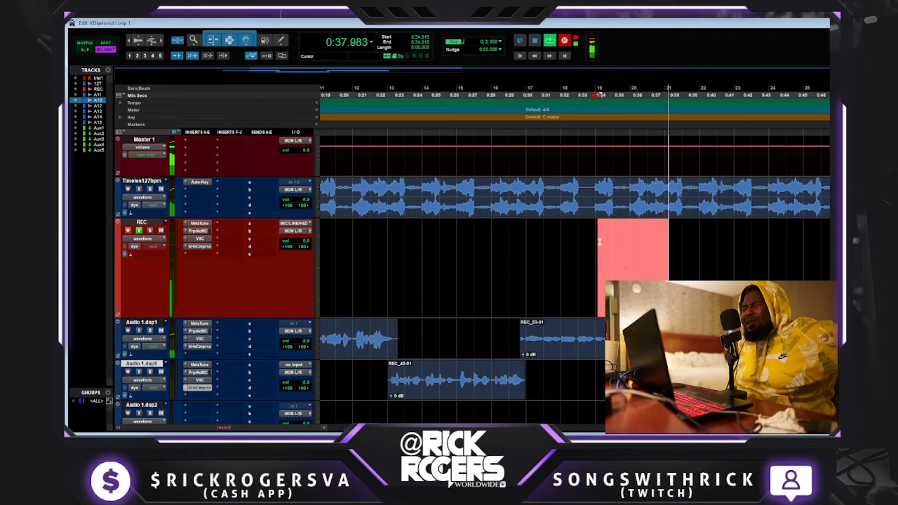
{"action": "key", "text": "ctrl+space"}
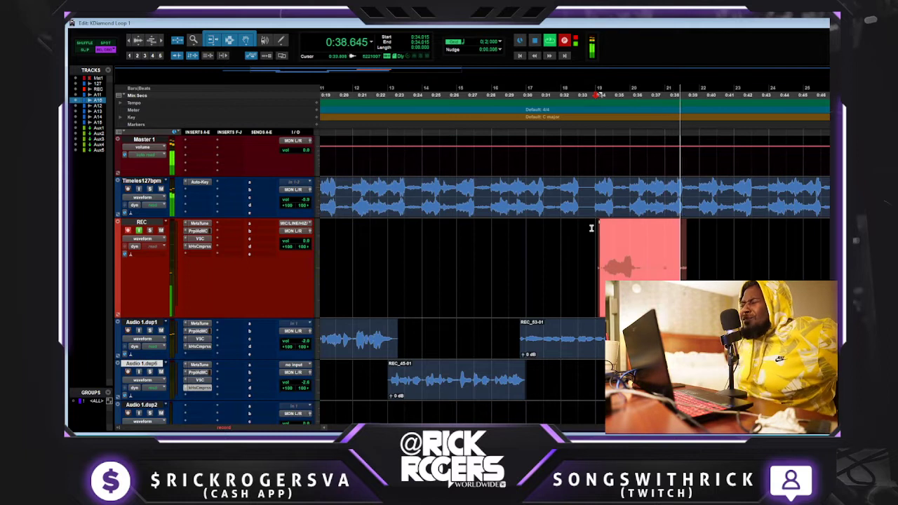
{"action": "key", "text": "space"}
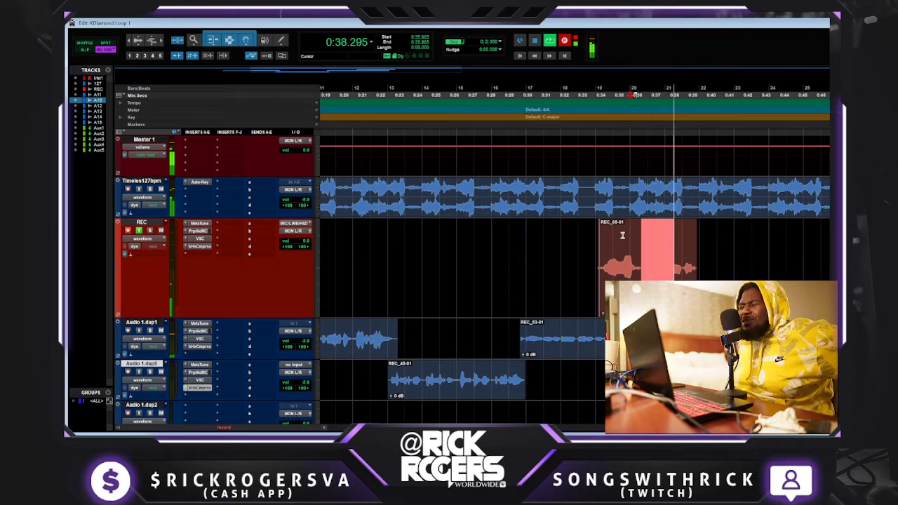
{"action": "key", "text": "space"}
{"action": "key", "text": "ctrl+space"}
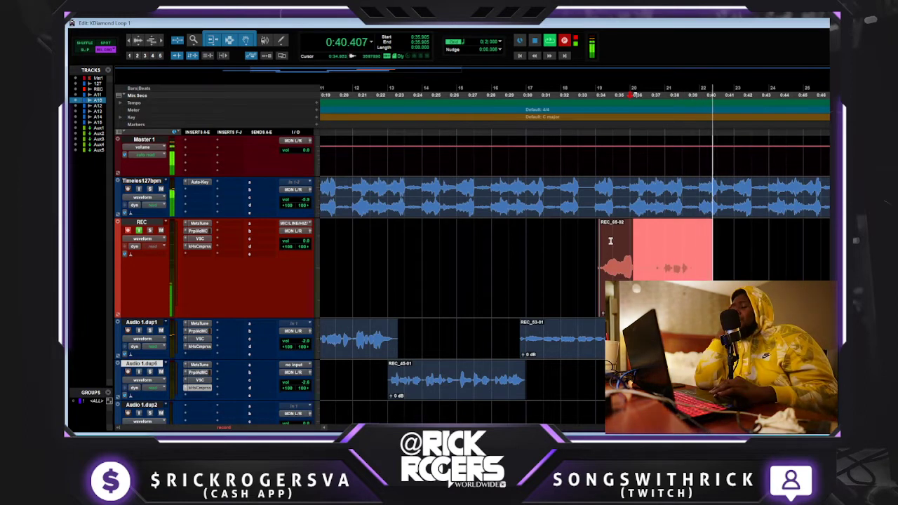
Re-record the phrase's continuation on the REC track from 0:34.960 and play the result from 0:29.291.
{"action": "key", "text": "space"}
{"action": "key", "text": "ctrl+space"}
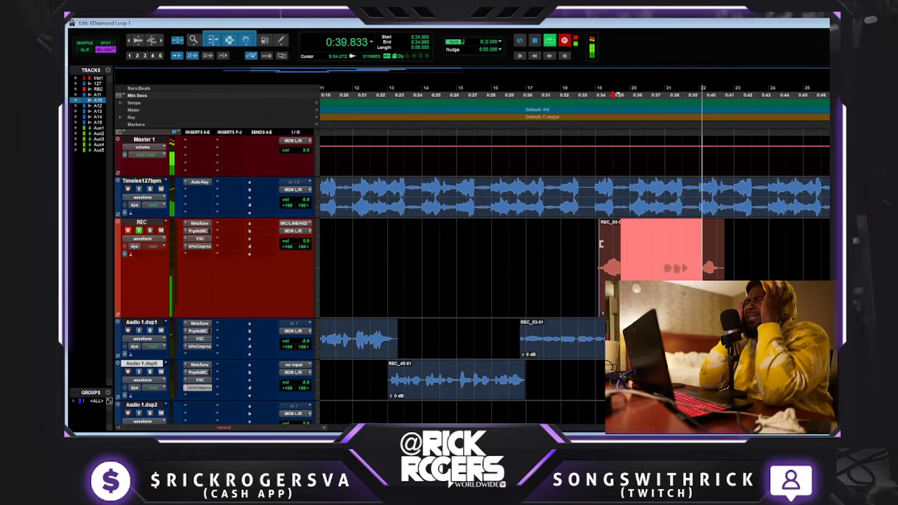
{"action": "key", "text": "space"}
{"action": "key", "text": "ctrl+space"}
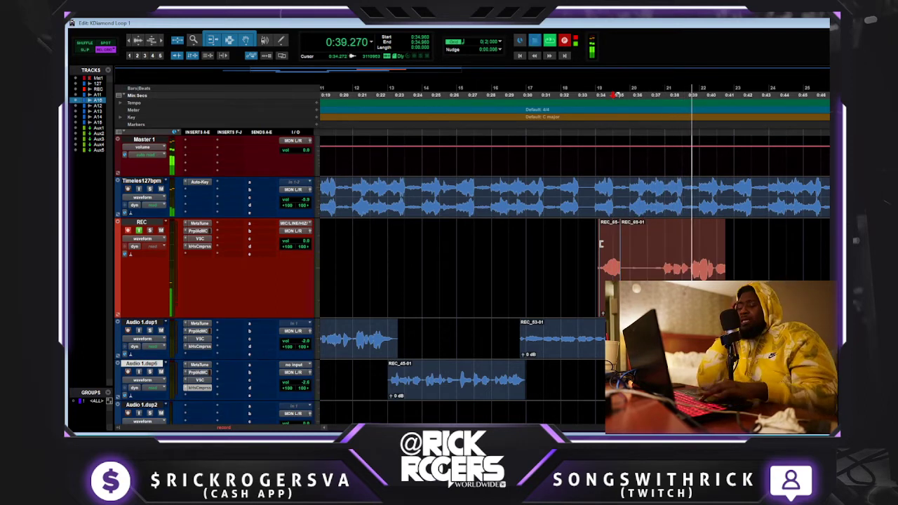
{"action": "key", "text": "space"}
{"action": "key", "text": "space"}
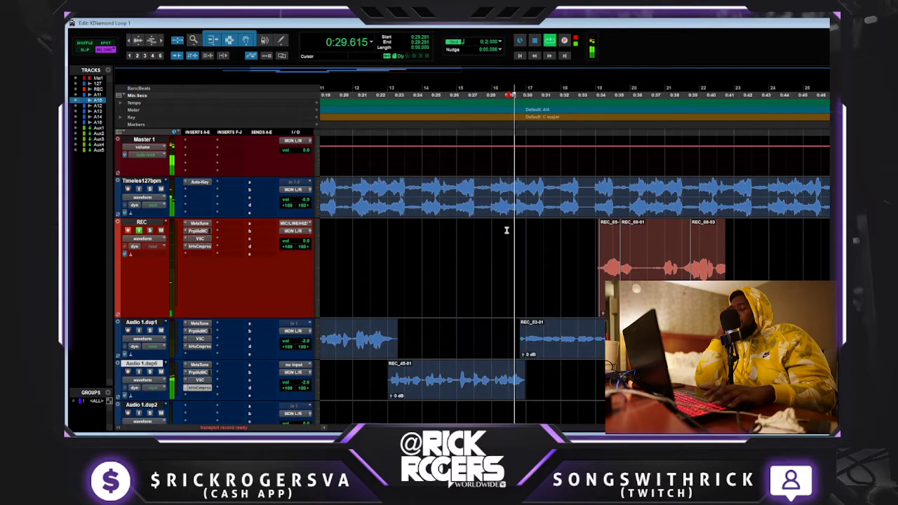
{"action": "key", "text": "space"}
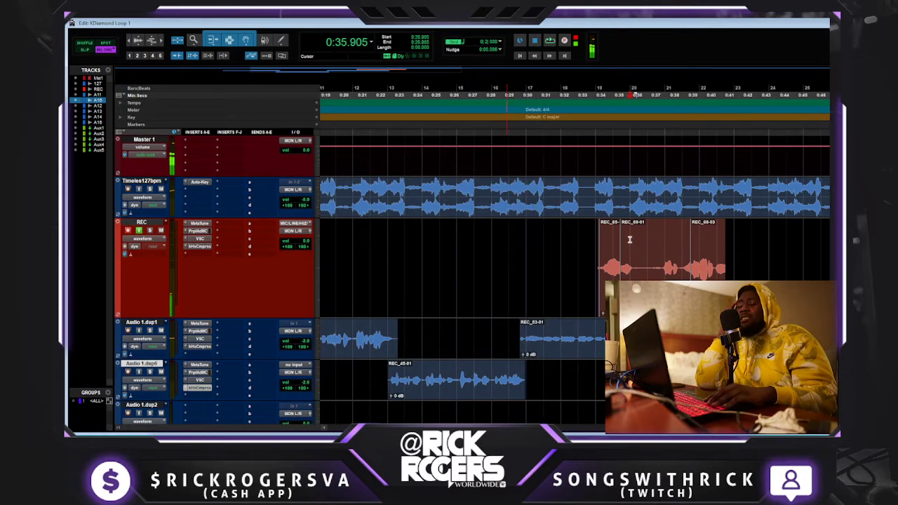
Record a new vocal take on the REC track from 0:35.905 and play it back from 0:34.015.
{"action": "key", "text": "ctrl+space"}
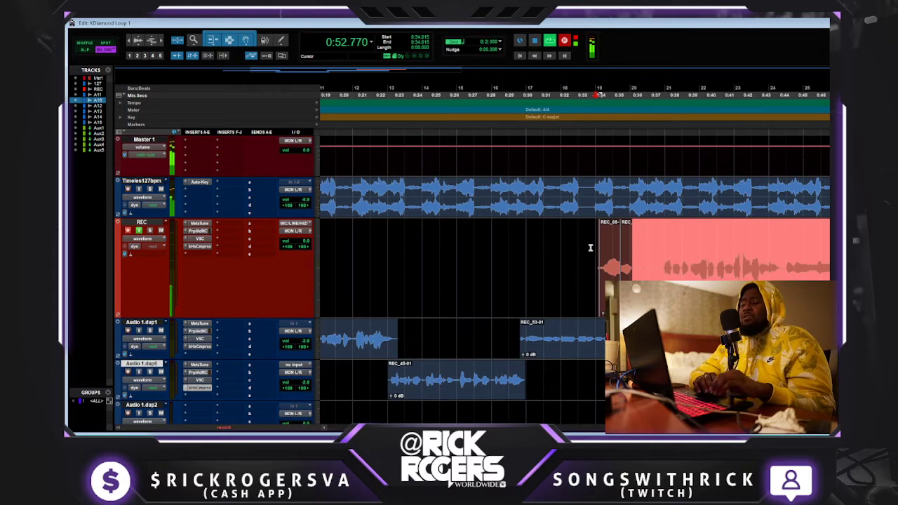
{"action": "key", "text": "space"}
{"action": "key", "text": "space"}
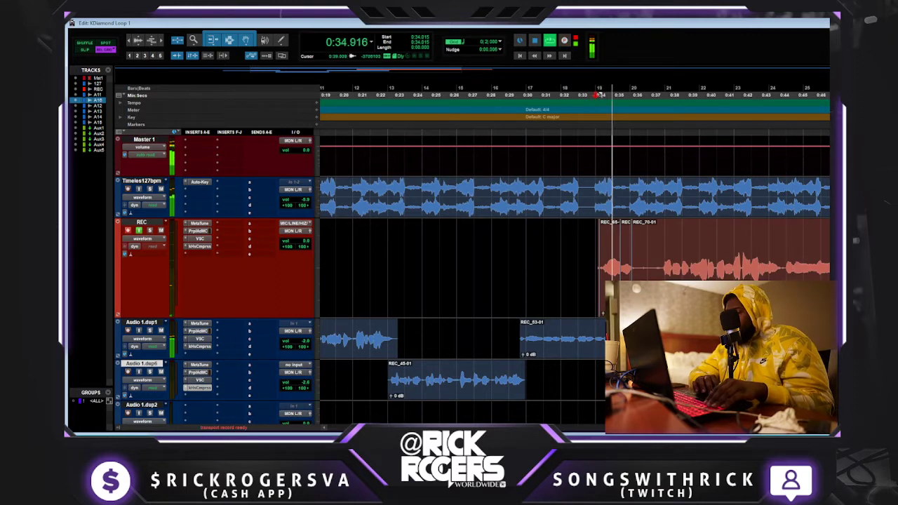
Move the trimmed REC_70-01 take to Audio 1.dup6 and delete the leftover clips from the REC track.
{"action": "key", "text": "Delete"}
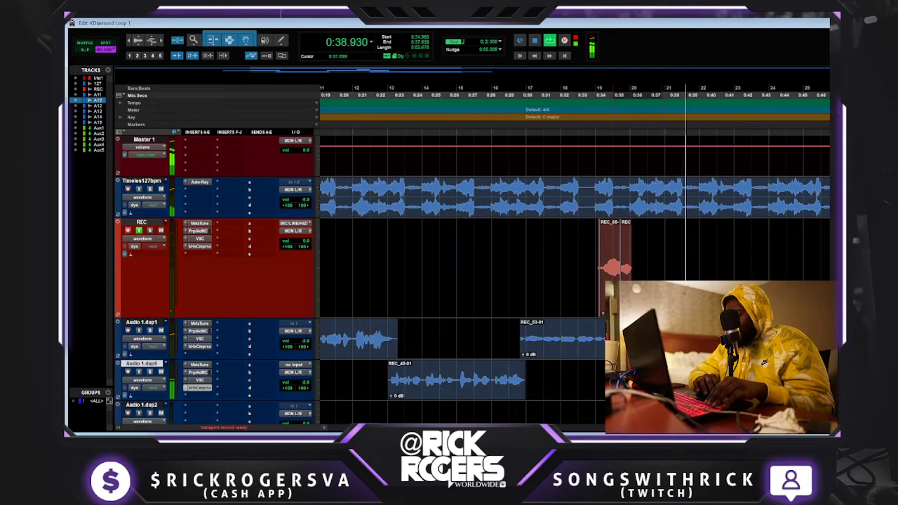
{"action": "key", "text": "Delete"}
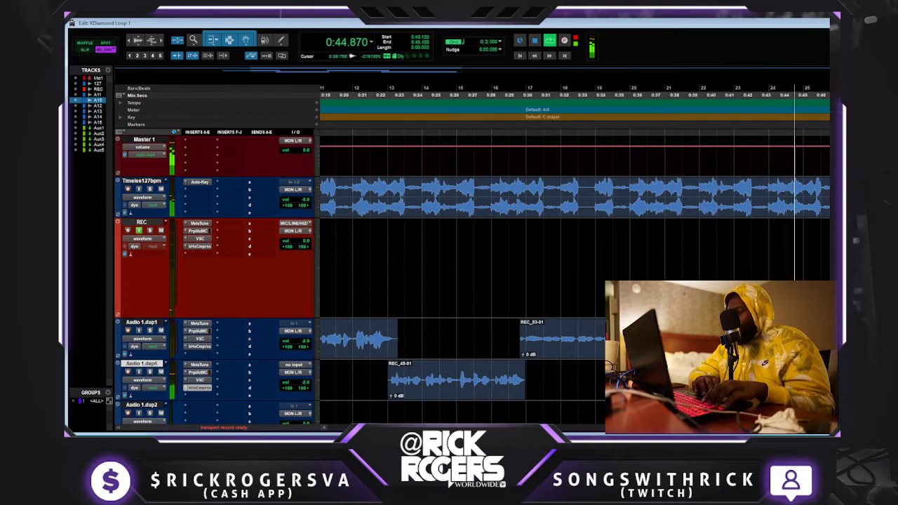
Play back the layered vocals with the beat from 0:36.850.
{"action": "left_click", "coordinate": [646, 240]}
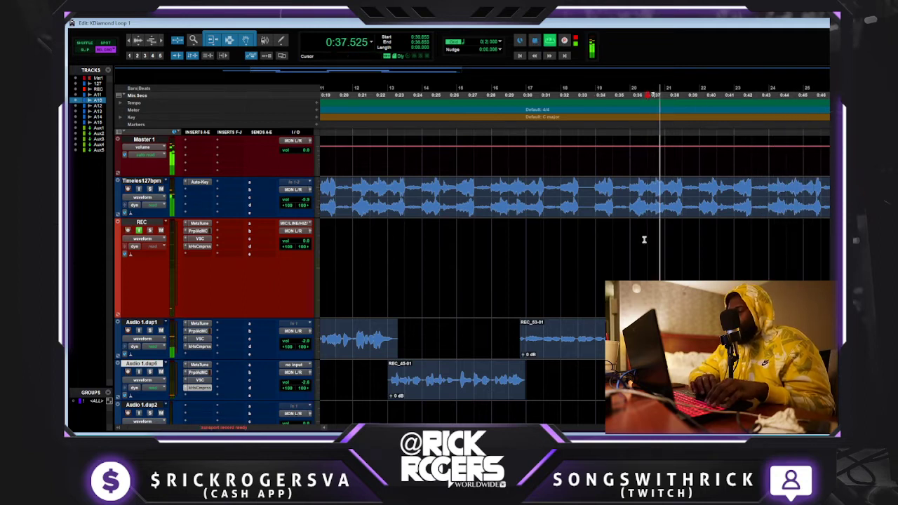
{"action": "key", "text": "space"}
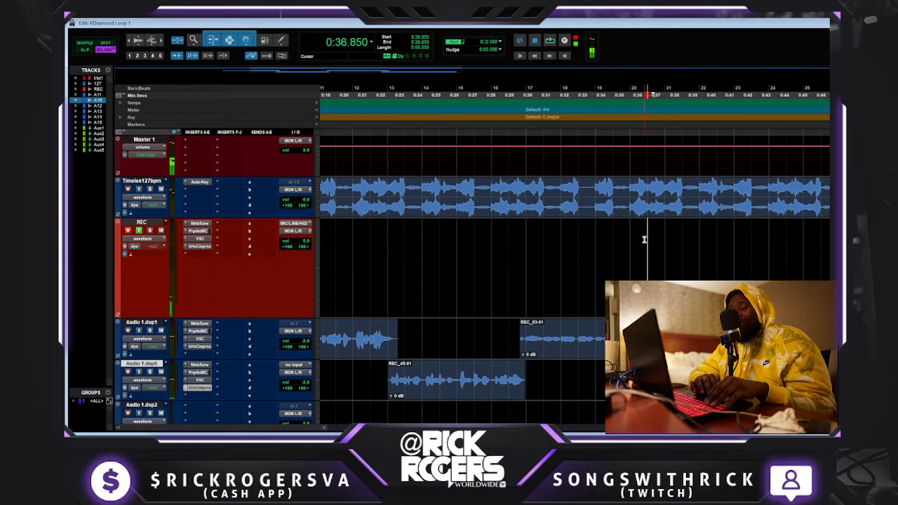
{"action": "key", "text": "space"}
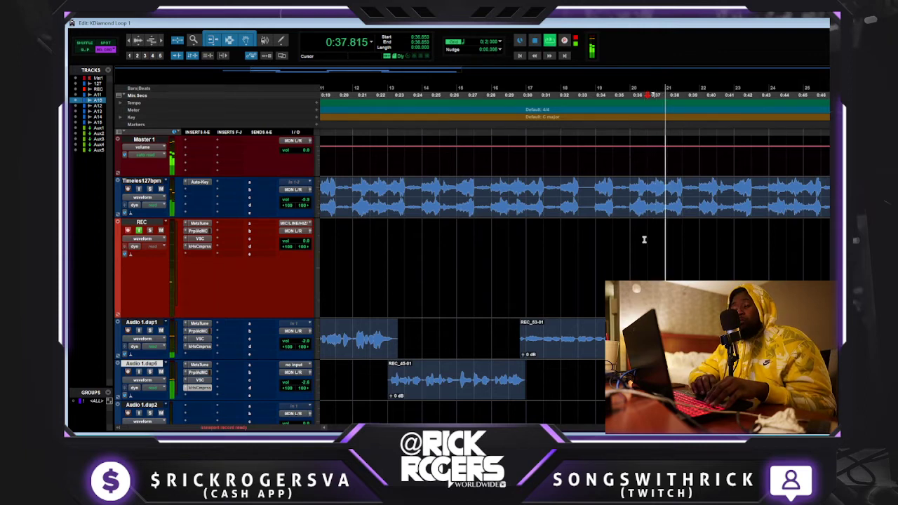
{"action": "key", "text": "space"}
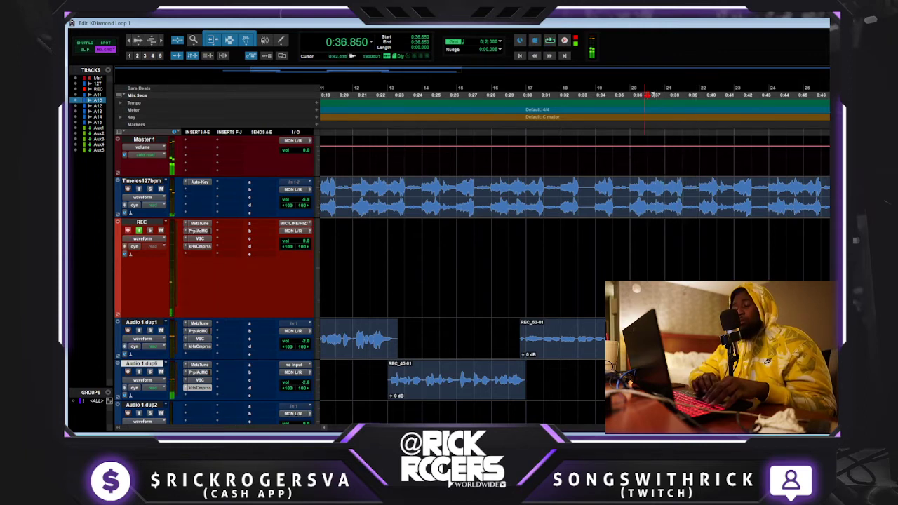
{"action": "key", "text": "space"}
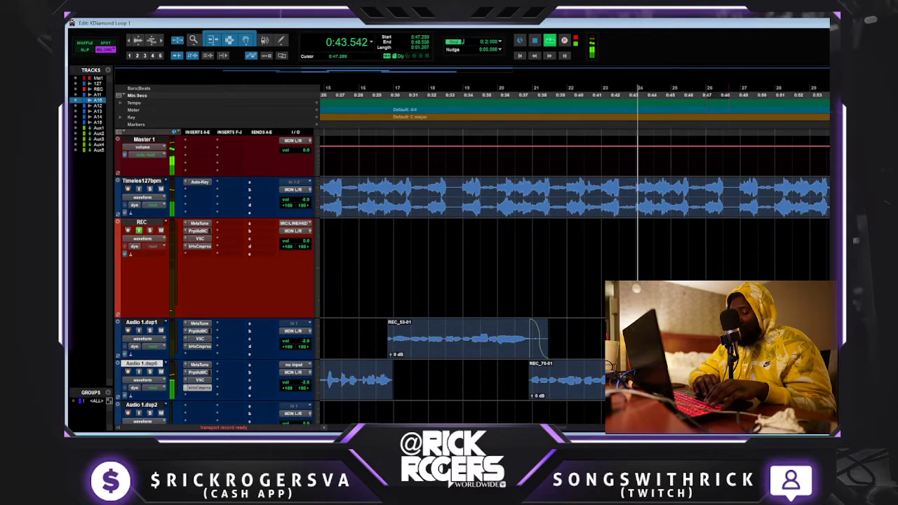
Record and retake the next vocal part on the REC track from 0:43.464.
{"action": "key", "text": "ctrl+space"}
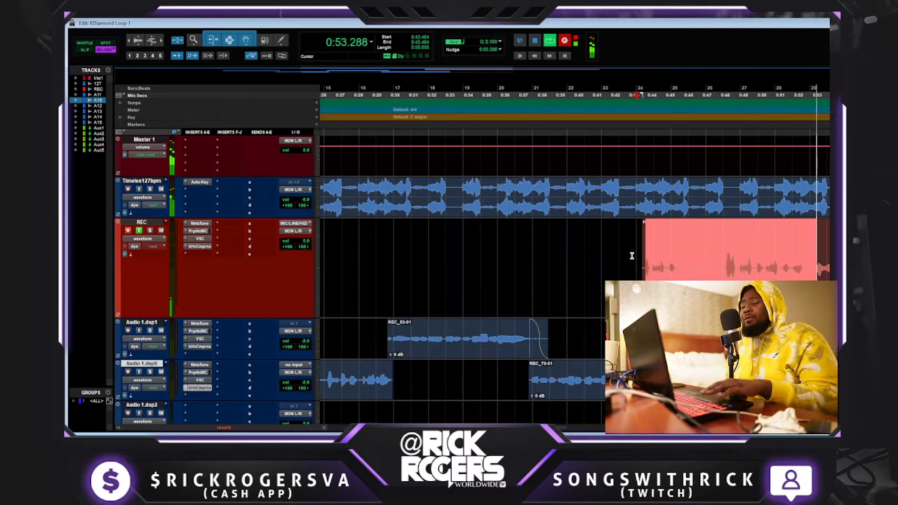
{"action": "key", "text": "space"}
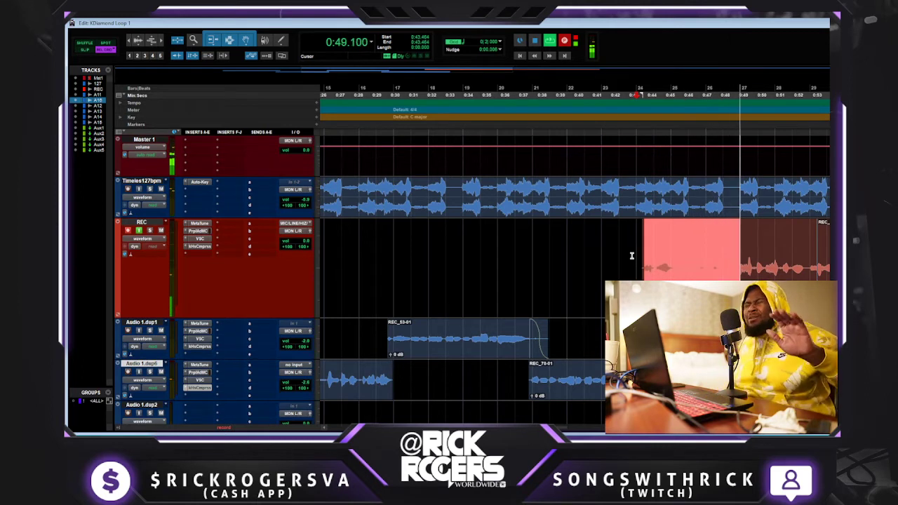
{"action": "key", "text": "space"}
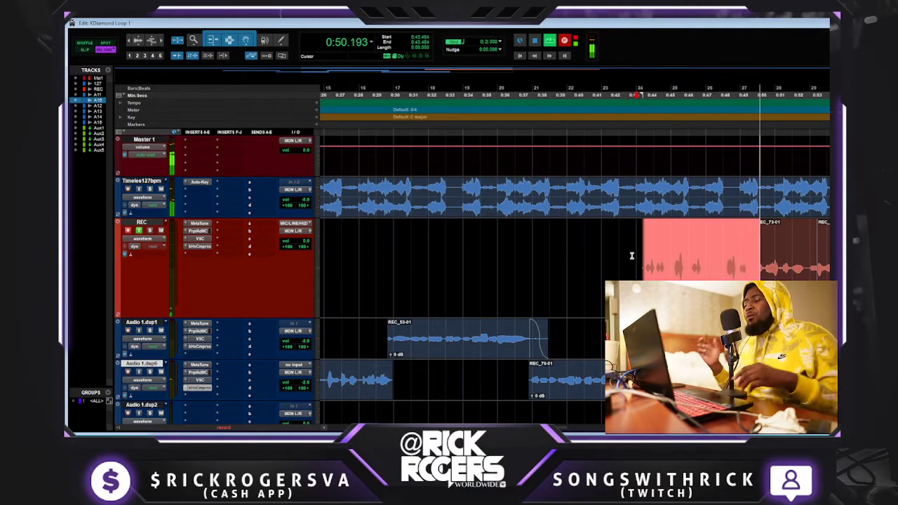
{"action": "key", "text": "space"}
Record another full take on the REC track from 0:43.464 and trim it to start at 0:47.244.
{"action": "key", "text": "space"}
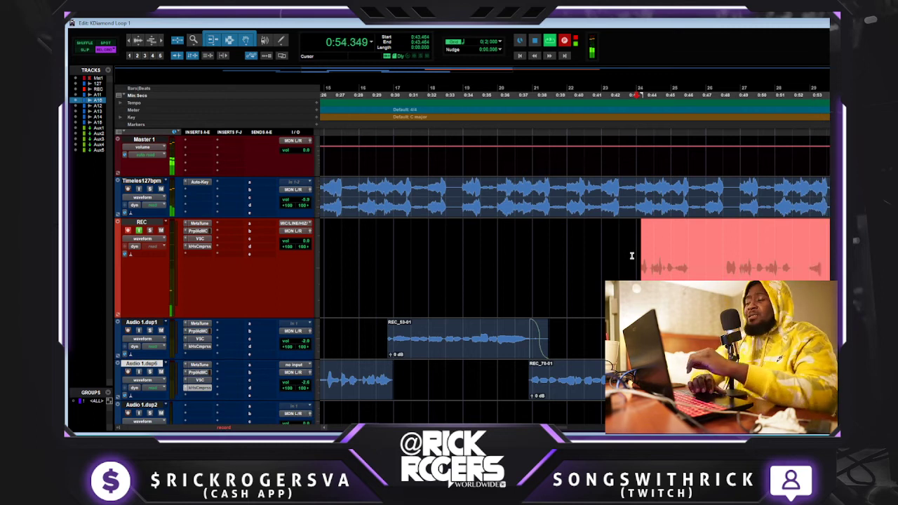
{"action": "key", "text": "space"}
{"action": "key", "text": "space"}
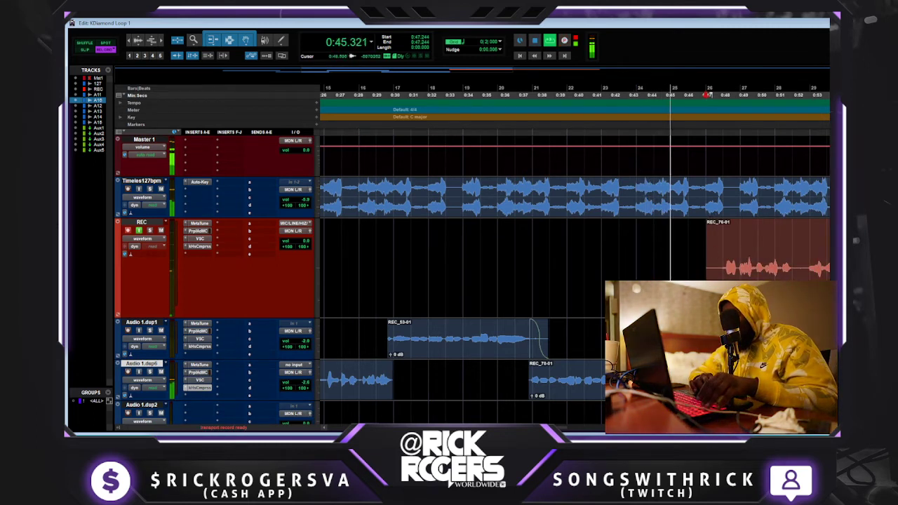
Move the trimmed REC_76-01 take from the REC track to Audio 1.dup1 and play back the vocals from 0:48.188.
{"action": "key", "text": "ctrl+z"}
{"action": "key", "text": "ctrl+bracketright"}
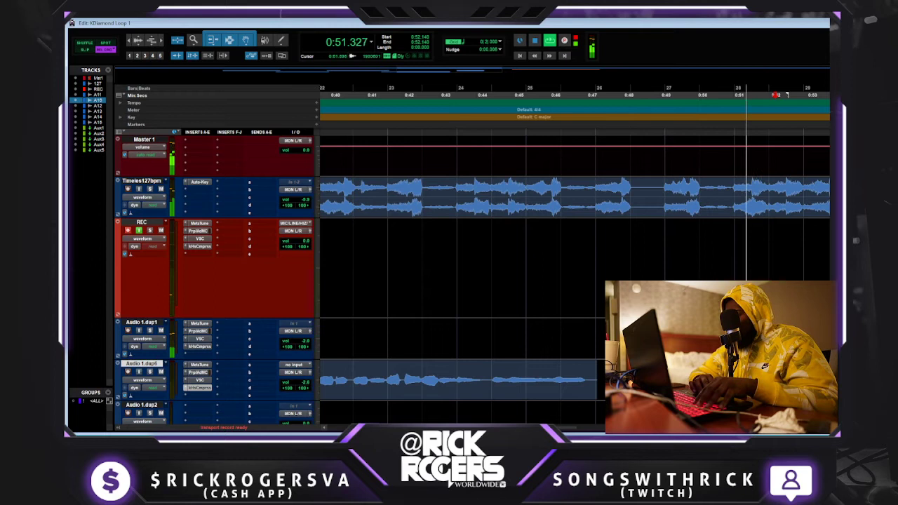
{"action": "left_click", "coordinate": [665, 247]}
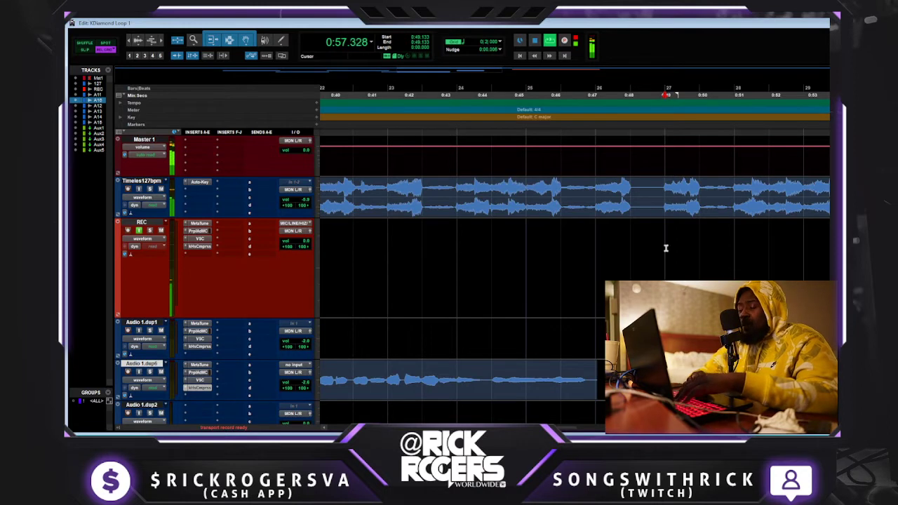
{"action": "key", "text": "ctrl+bracketleft"}
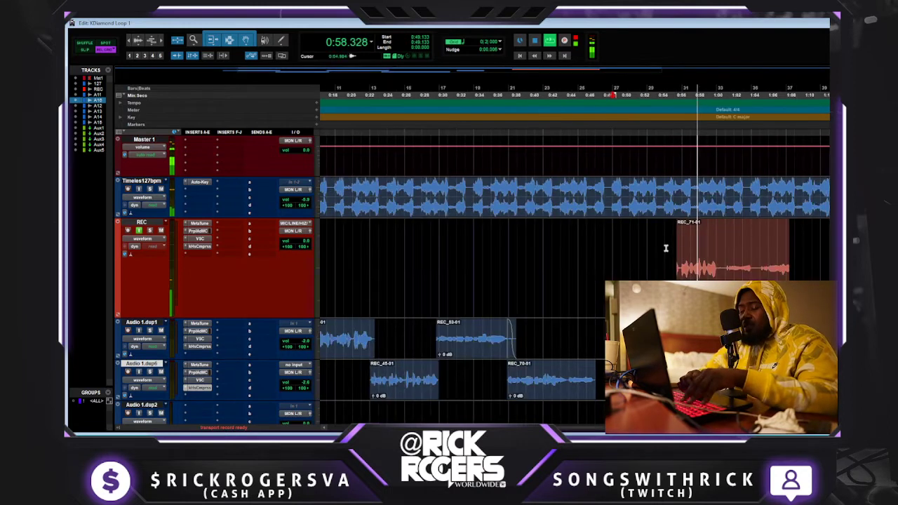
{"action": "left_click", "coordinate": [606, 245]}
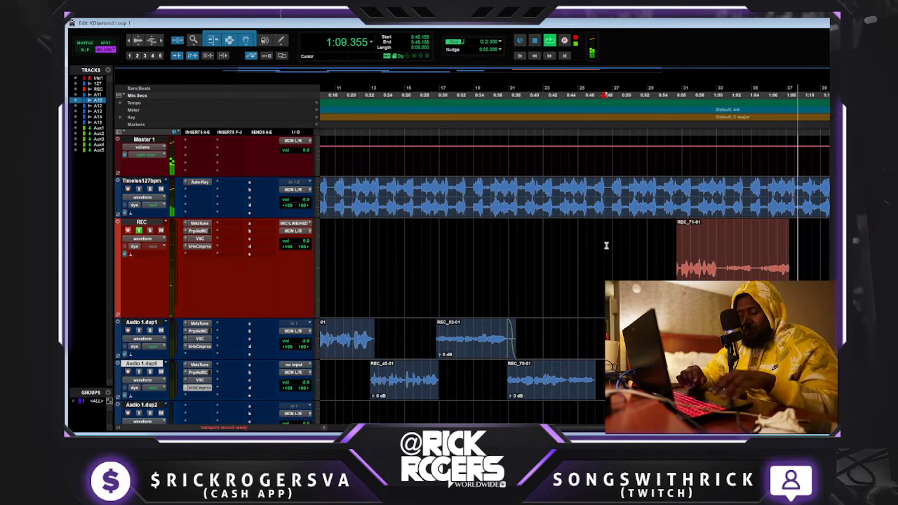
Record a take on the REC track, set its start to 0:53.741 and move it to Audio 1.dup1.
{"action": "key", "text": "ctrl+space"}
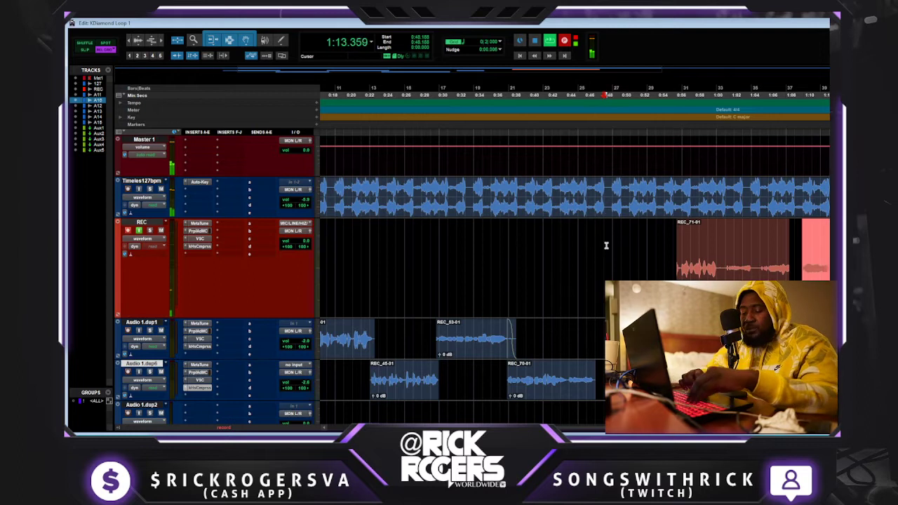
{"action": "key", "text": "ctrl+bracketleft"}
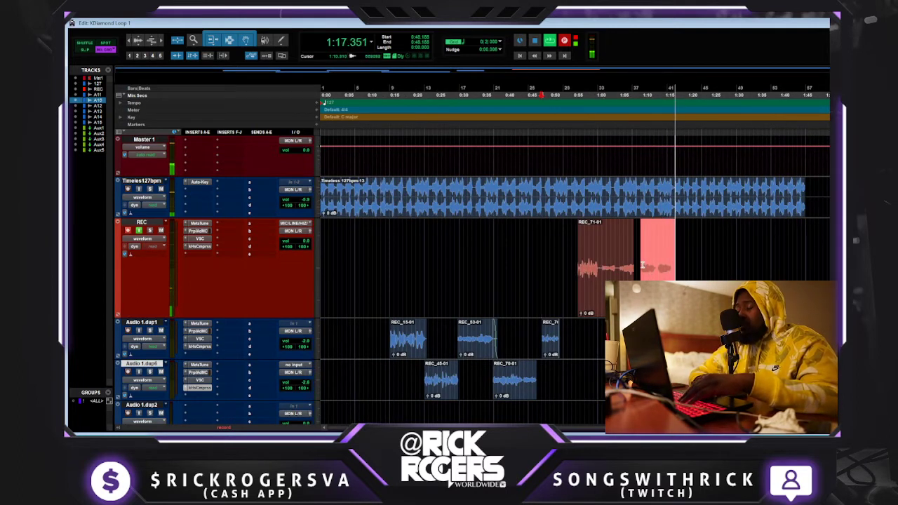
{"action": "key", "text": "space"}
{"action": "left_click", "coordinate": [583, 266], "text": "shift"}
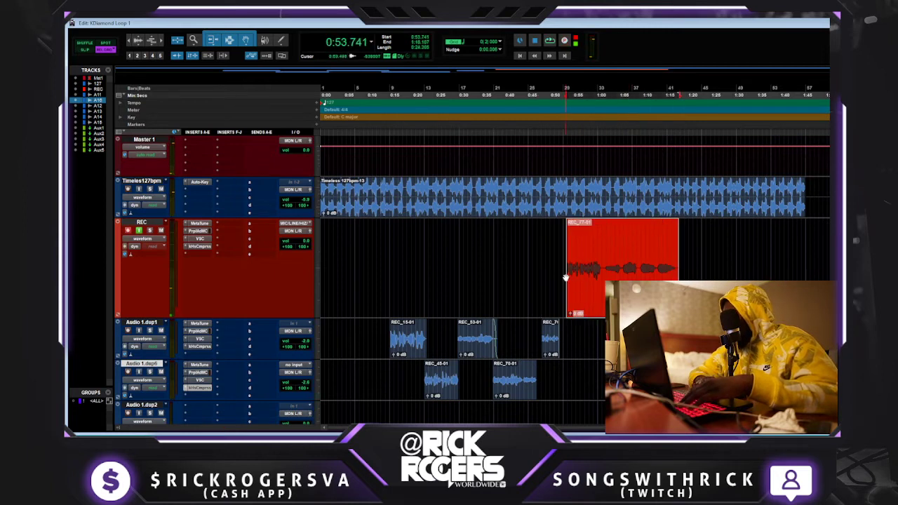
{"action": "key", "text": "space"}
{"action": "left_click_drag", "start_coordinate": [595, 266], "coordinate": [595, 335]}
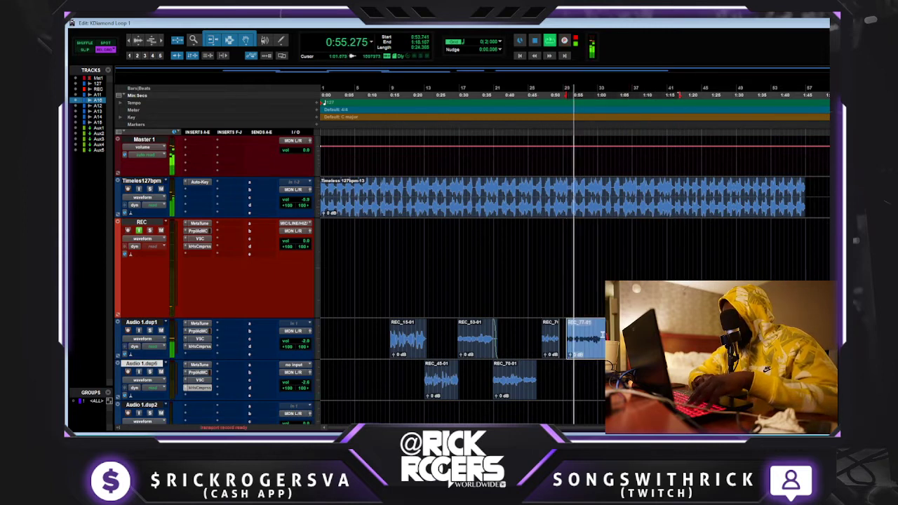
Split the REC_77-01 clip on Audio 1.dup1 at 1:01.417 and mute its first part.
{"action": "left_click", "coordinate": [601, 332]}
{"action": "key", "text": "ctrl+bracketright"}
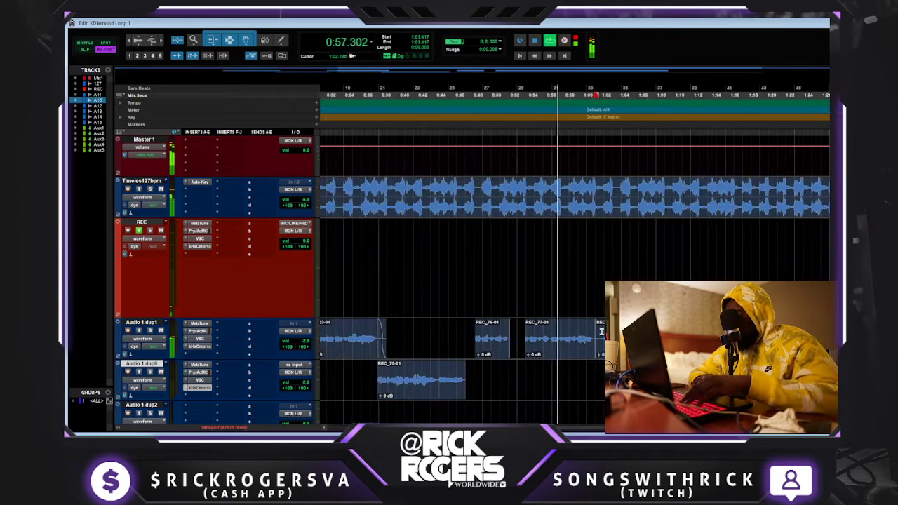
{"action": "left_click", "coordinate": [579, 348]}
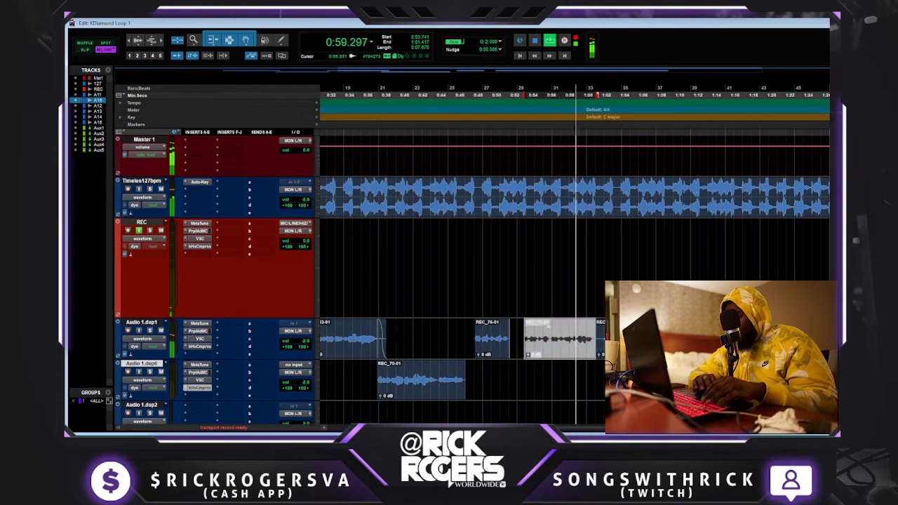
Record the next vocal part on the REC track from 0:47.244 and retake it from 0:45.354.
{"action": "left_click", "coordinate": [473, 248]}
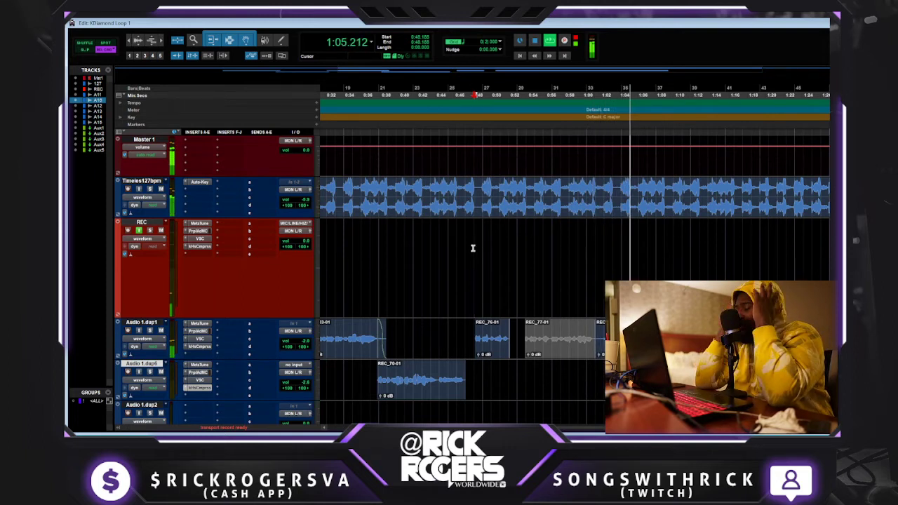
{"action": "left_click", "coordinate": [466, 243]}
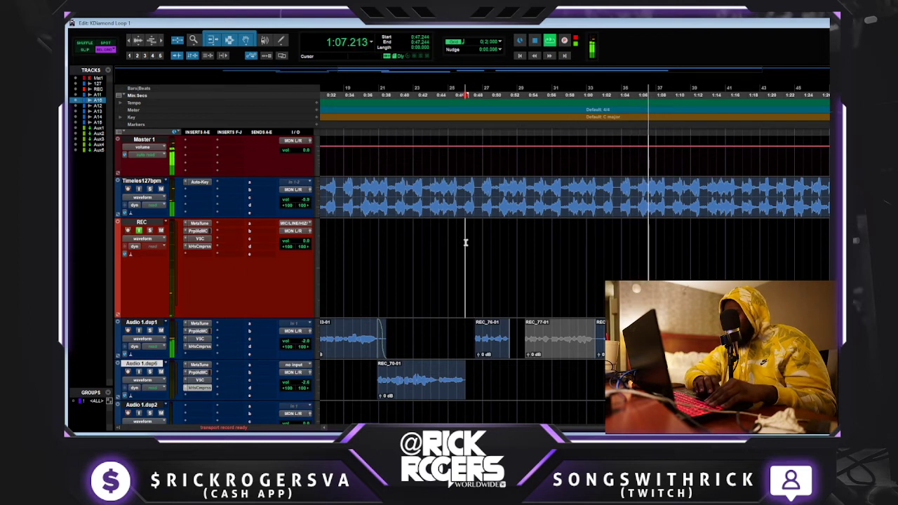
{"action": "key", "text": "space"}
{"action": "key", "text": "space"}
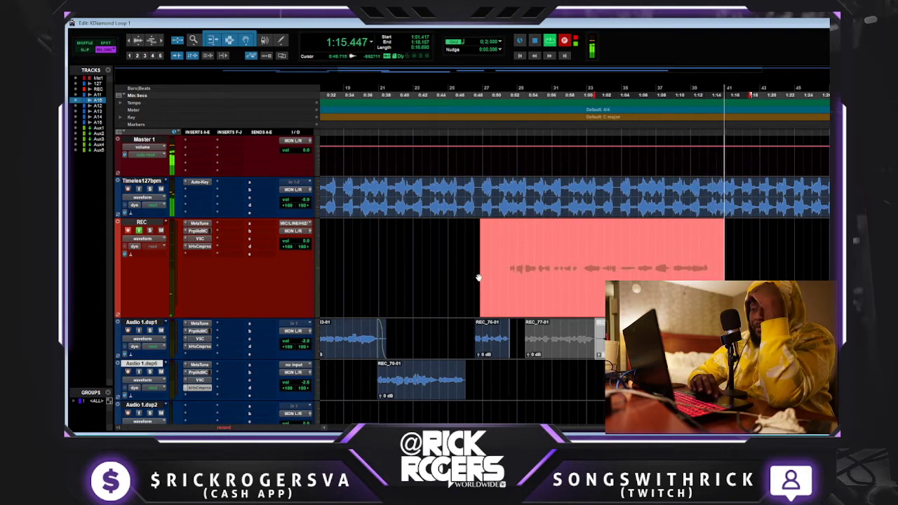
{"action": "key", "text": "space"}
{"action": "left_click", "coordinate": [452, 235]}
{"action": "key", "text": "space"}
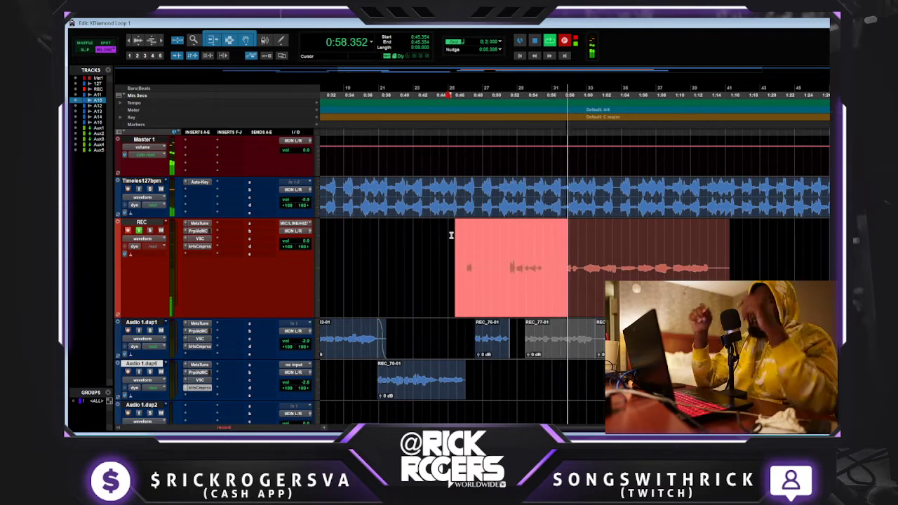
{"action": "key", "text": "space"}
Record repeated takes of the vocal part on the REC track from 0:49.133.
{"action": "left_click", "coordinate": [483, 251]}
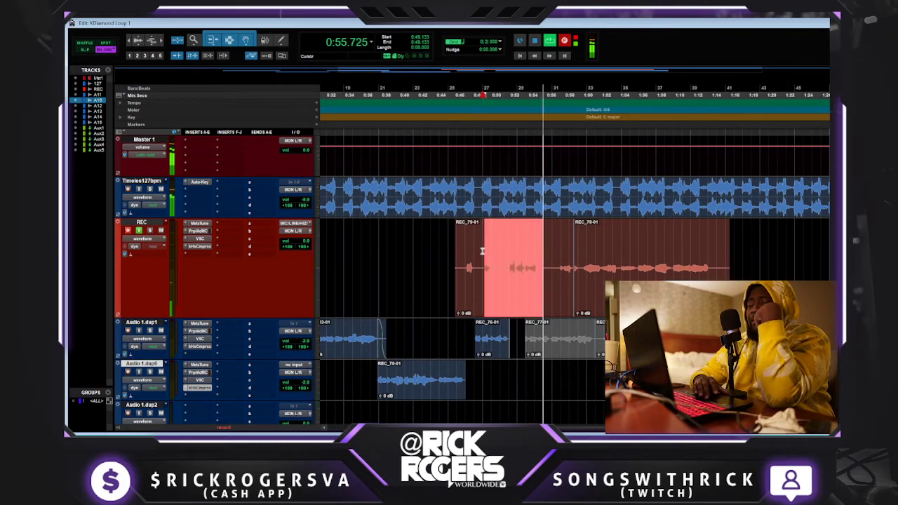
{"action": "key", "text": "space"}
{"action": "key", "text": "ctrl+space"}
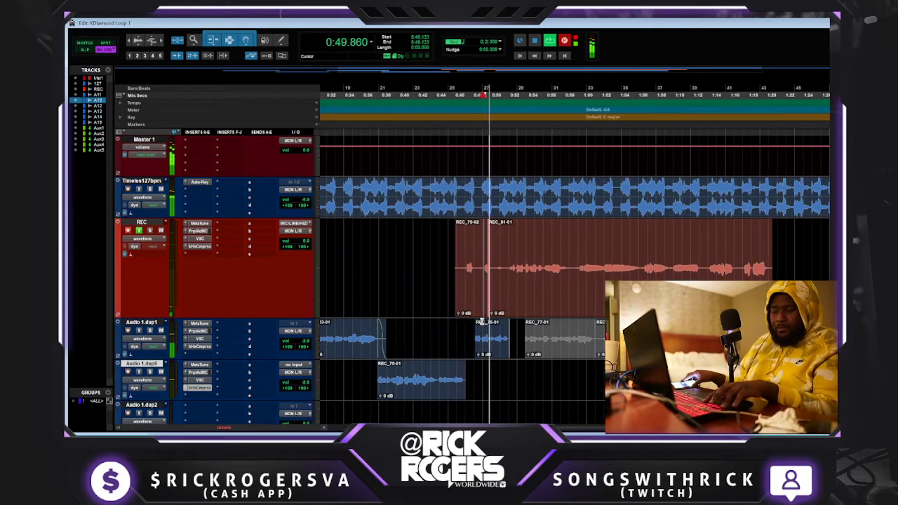
{"action": "key", "text": "ctrl+bracketright"}
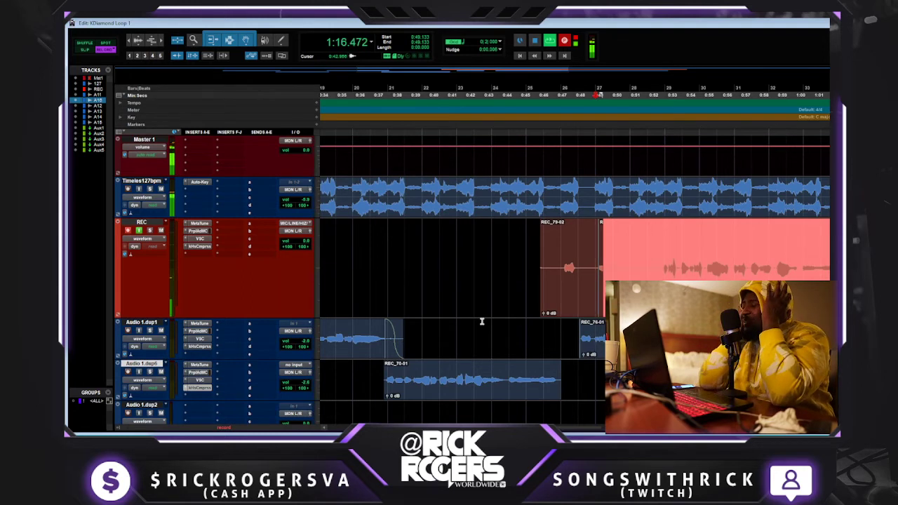
{"action": "key", "text": "space"}
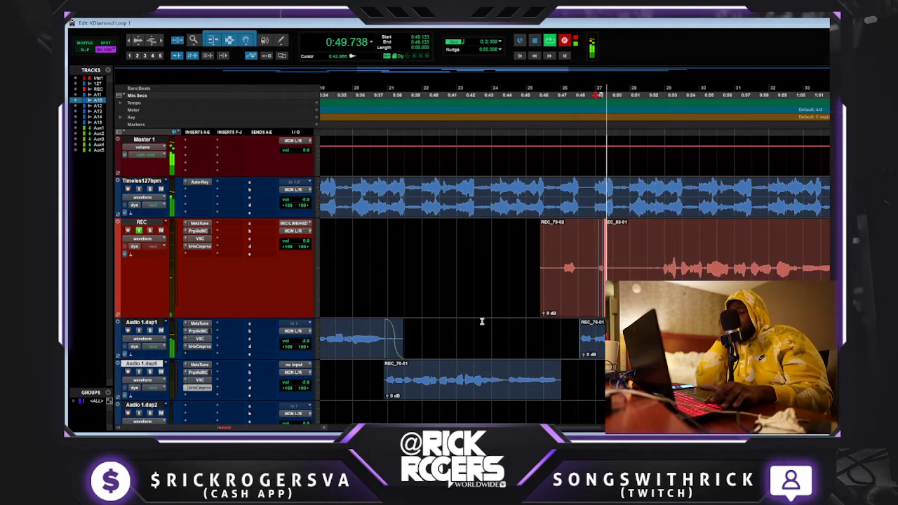
Play the arrangement from 0:14.173 and punch in a recording on the REC track near 1:20.
{"action": "key", "text": "ctrl+bracketleft"}
{"action": "key", "text": "ctrl+bracketleft"}
{"action": "left_click", "coordinate": [387, 360]}
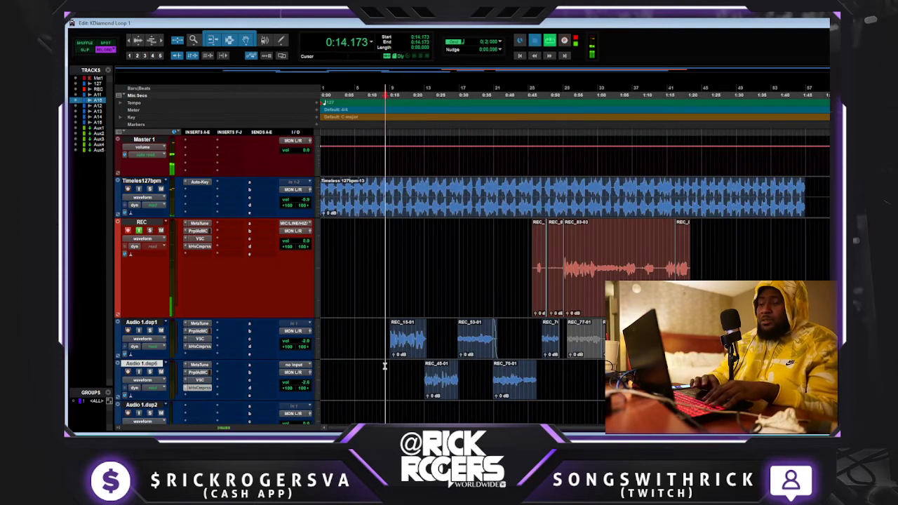
{"action": "left_click", "coordinate": [385, 363]}
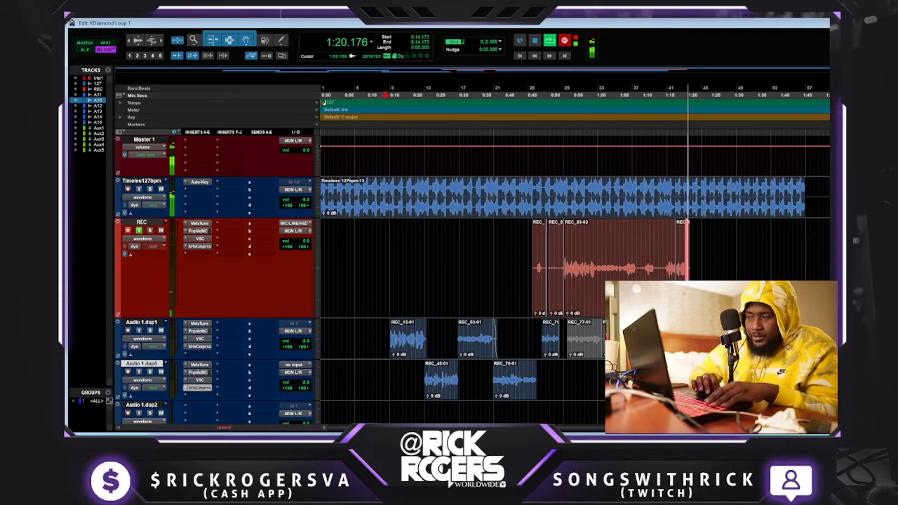
{"action": "key", "text": "space"}
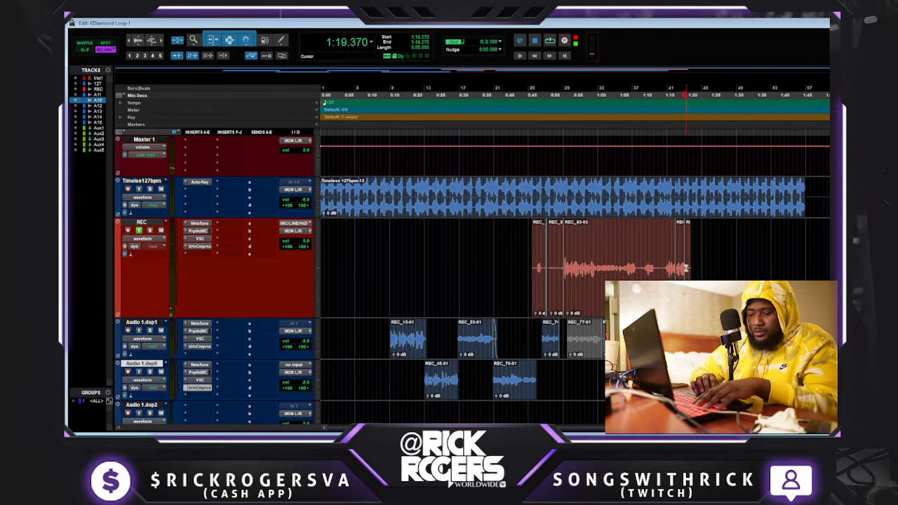
Extend the newest REC clip back over the older takes and place the edit point at 0:53.858.
{"action": "key", "text": "e"}
{"action": "left_click_drag", "start_coordinate": [599, 267], "coordinate": [307, 312]}
{"action": "left_click", "coordinate": [410, 296]}
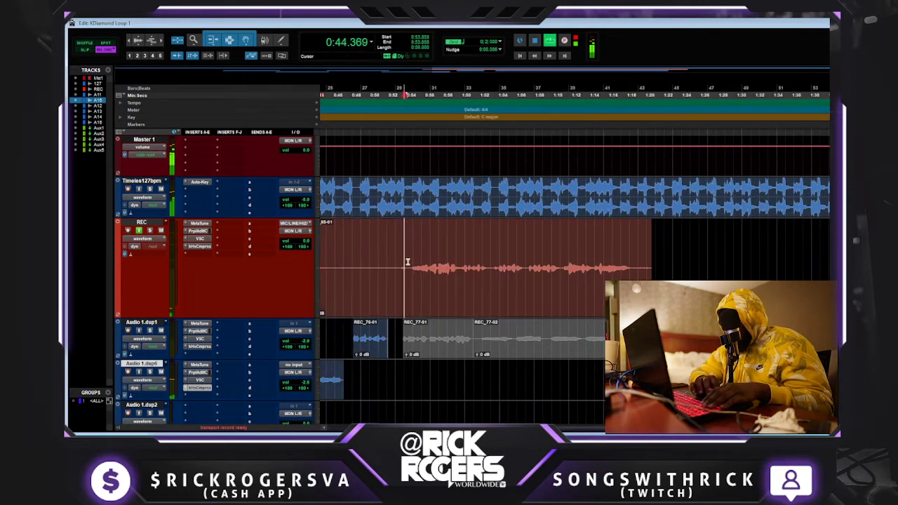
Trim the REC_85-01 take to start at 0:53.858, move it to Audio 1.dup6 and mute it.
{"action": "left_click", "coordinate": [427, 313]}
{"action": "left_click", "coordinate": [424, 348], "text": "shift"}
{"action": "left_click_drag", "start_coordinate": [423, 349], "coordinate": [424, 371]}
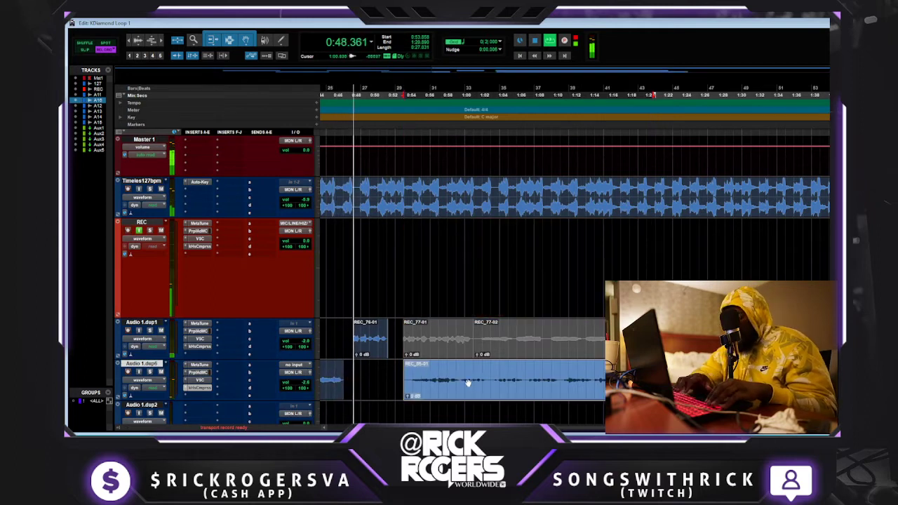
{"action": "left_click", "coordinate": [390, 273]}
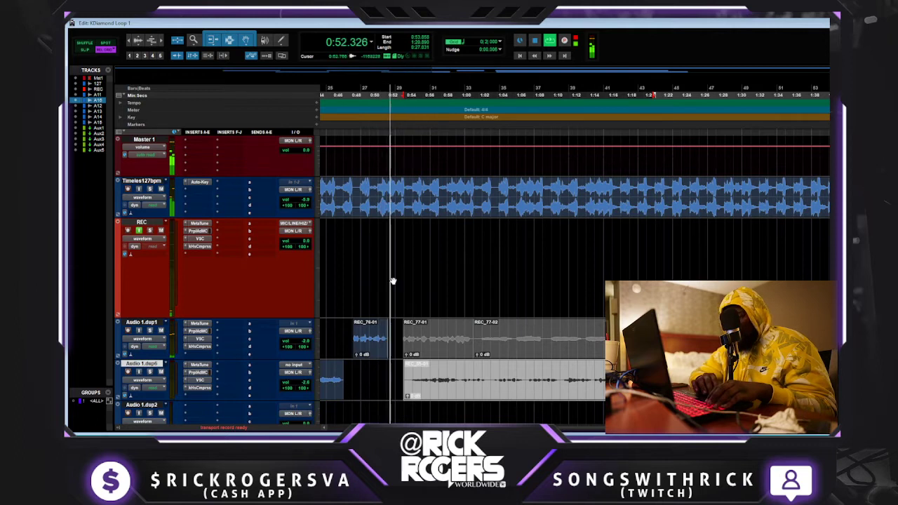
Record a short take on the REC track alongside the muted clips from 0:53.858.
{"action": "scroll", "coordinate": [390, 281], "scroll_direction": "left", "scroll_amount": 4}
{"action": "scroll", "coordinate": [392, 282], "scroll_direction": "left", "scroll_amount": 2}
{"action": "key", "text": "ctrl+space"}
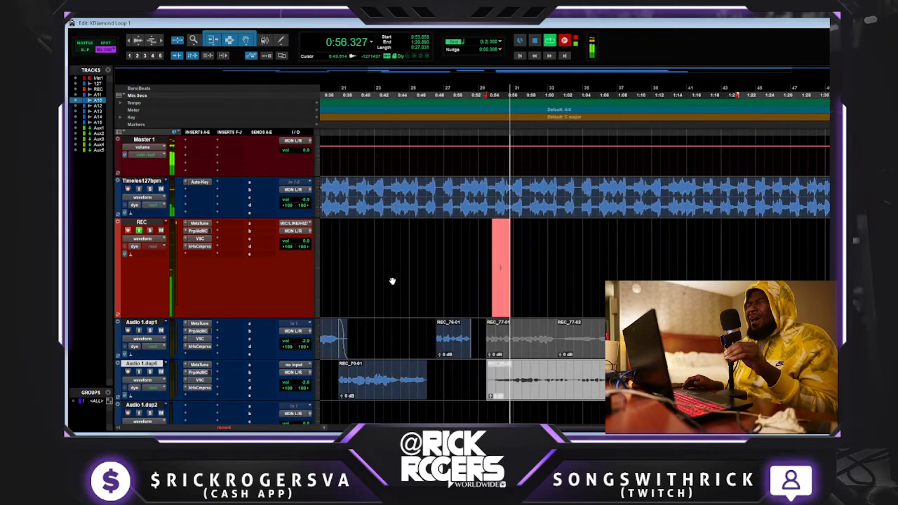
{"action": "key", "text": "ctrl+space"}
{"action": "key", "text": "space"}
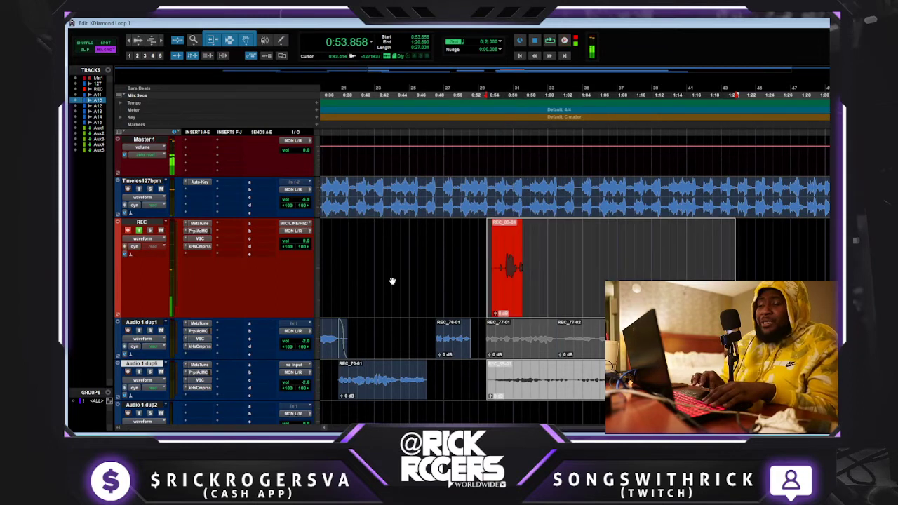
Record another take on the REC track from 0:51.023 and move its trimmed clip to Audio 1.dup1.
{"action": "left_click", "coordinate": [456, 247]}
{"action": "key", "text": "ctrl+space"}
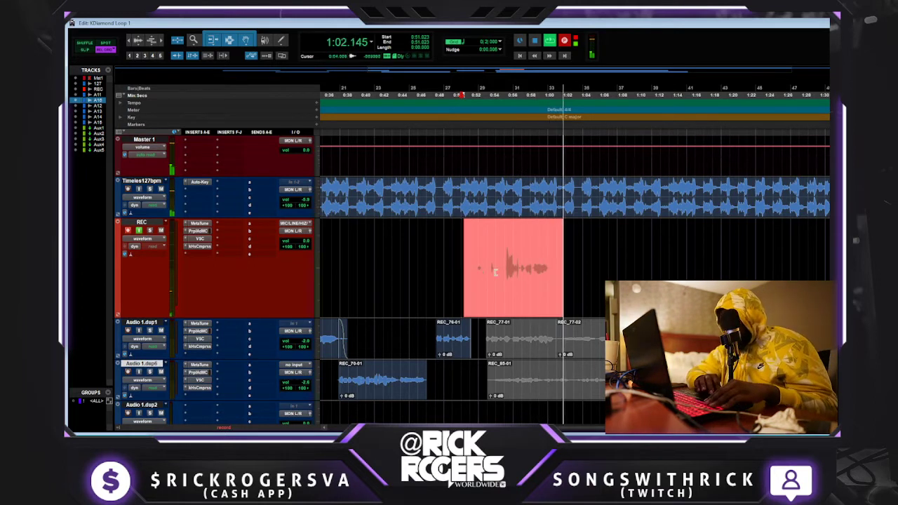
{"action": "key", "text": "space"}
{"action": "left_click_drag", "start_coordinate": [497, 256], "coordinate": [529, 350]}
Try to move the muted REC_85-01 clip on Audio 1.dup6 to start at 0:55.748.
{"action": "left_click", "coordinate": [534, 382]}
{"action": "left_click_drag", "start_coordinate": [535, 387], "coordinate": [553, 368]}
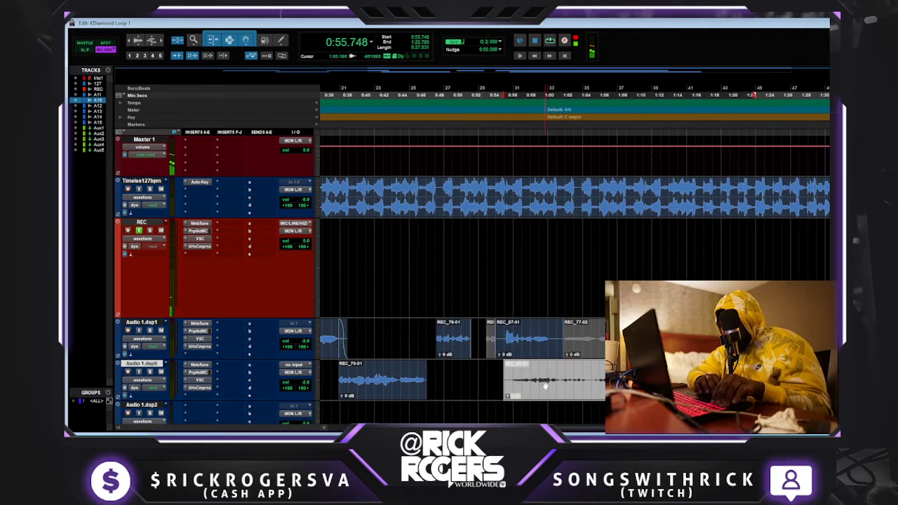
{"action": "key", "text": "ctrl+z"}
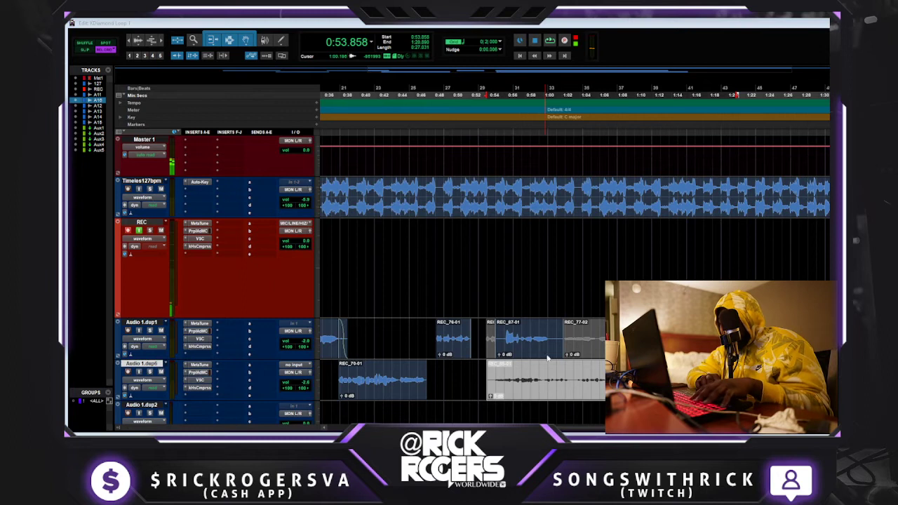
Unmute the REC_85-01 clip on Audio 1.dup6, play it back and trim it to start at 0:59.907.
{"action": "left_click", "coordinate": [549, 308]}
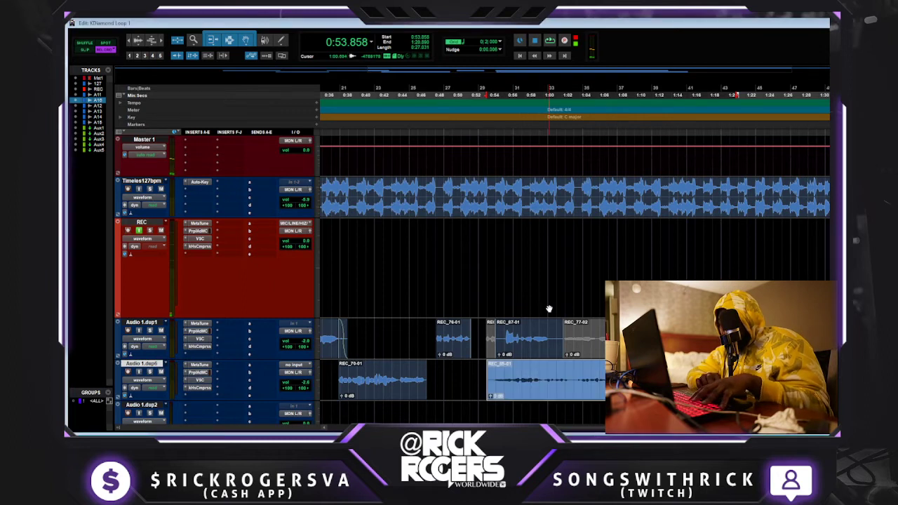
{"action": "key", "text": "space"}
{"action": "left_click", "coordinate": [544, 373]}
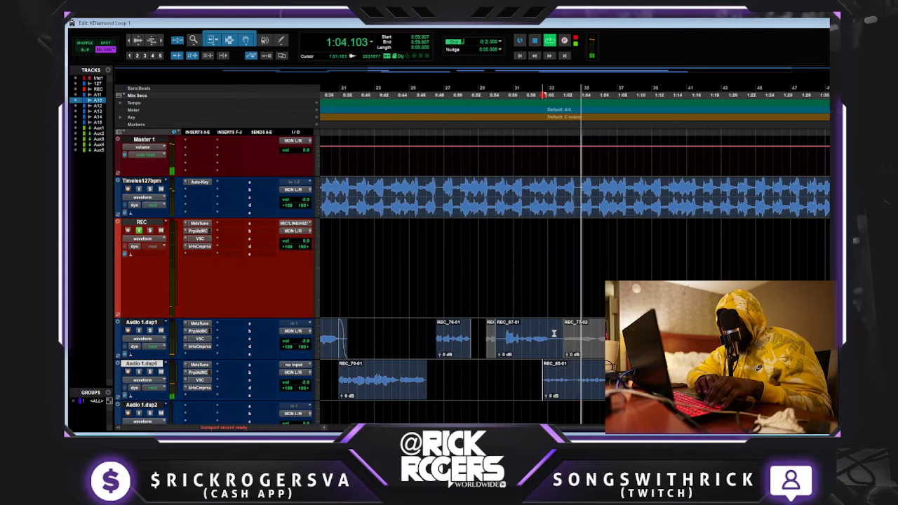
Delete the audio after 1:00.743 on Audio 1.dup1 and play back the transition from 0:56.692.
{"action": "left_click_drag", "start_coordinate": [551, 334], "coordinate": [744, 334]}
{"action": "key", "text": "Delete"}
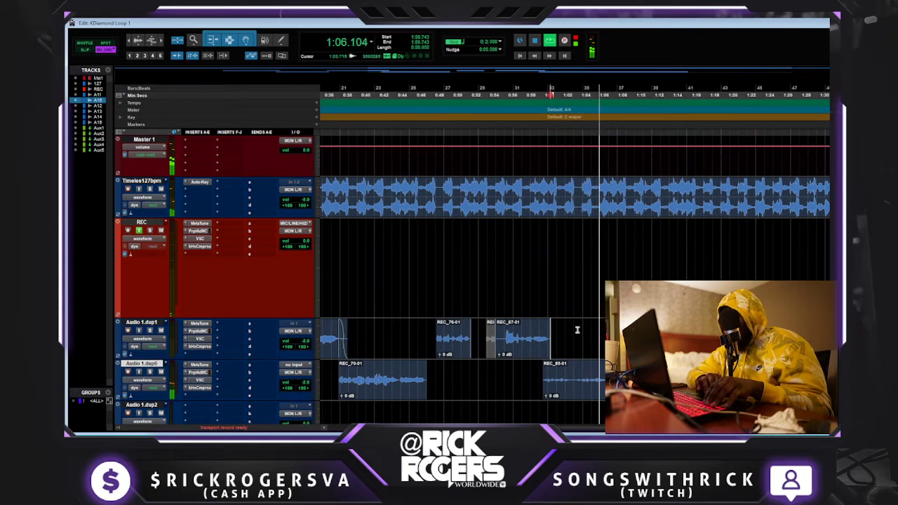
{"action": "left_click", "coordinate": [514, 255]}
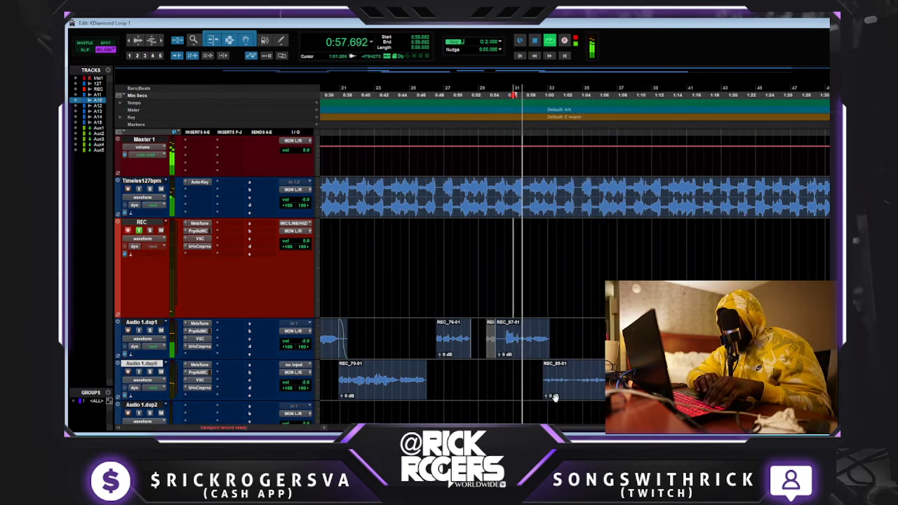
Mute the REC_85-01 clip on Audio 1.dup6 and record a new take on the REC track from 0:59.907.
{"action": "left_click", "coordinate": [554, 397]}
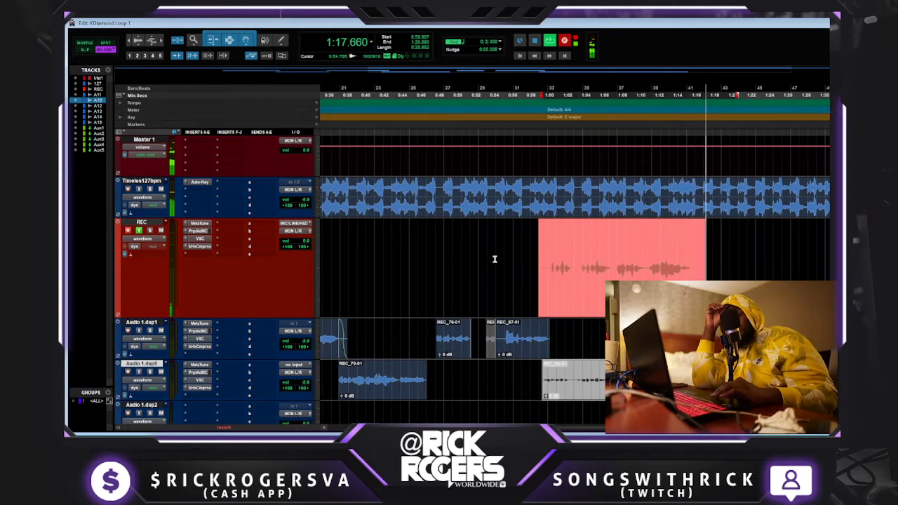
{"action": "key", "text": "space"}
Record several retakes of the vocal part on the REC track, starting at 0:55.748.
{"action": "left_click", "coordinate": [506, 235]}
{"action": "key", "text": "ctrl+space"}
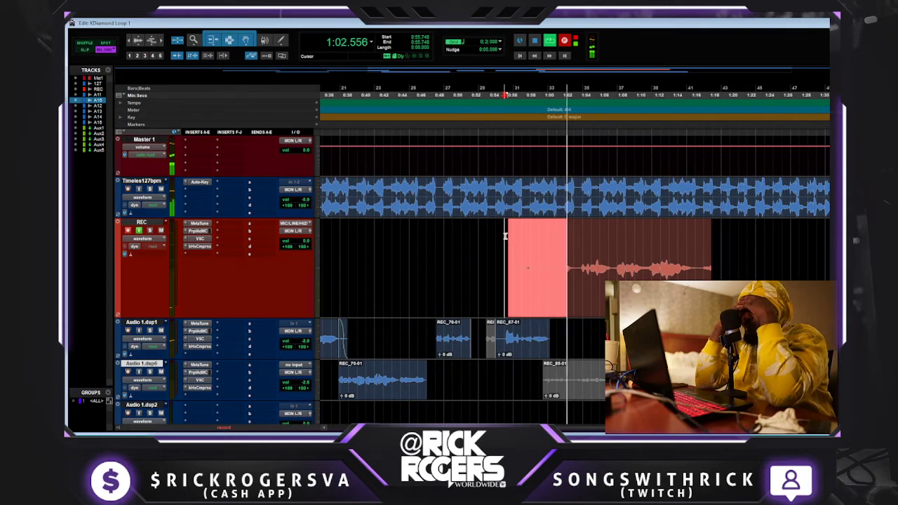
{"action": "key", "text": "space"}
{"action": "key", "text": "ctrl+space"}
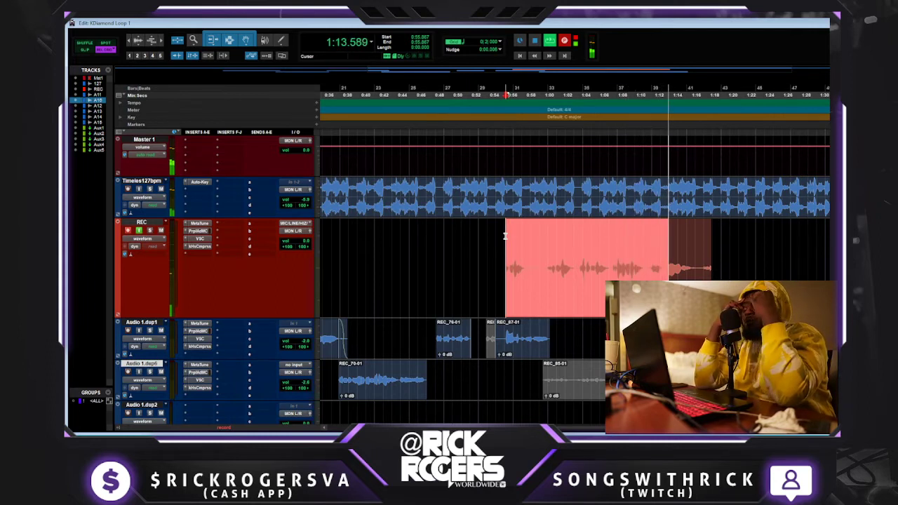
{"action": "key", "text": "space"}
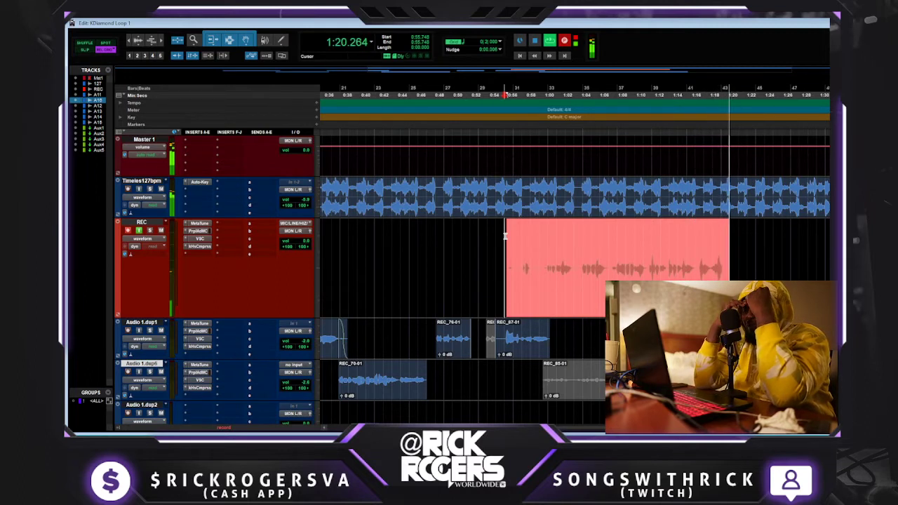
{"action": "key", "text": "space"}
{"action": "key", "text": "space"}
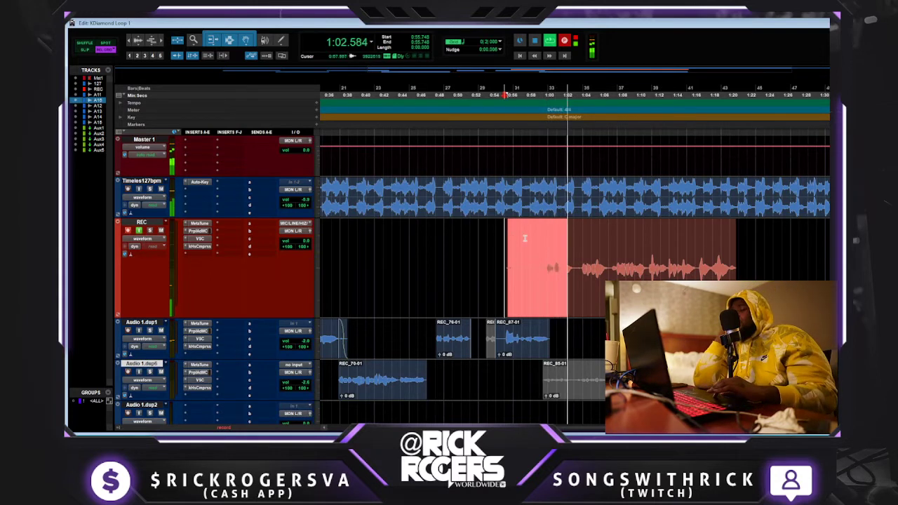
Retake the part on the REC track from 0:57.637 and trim the take to start at 0:59.527.
{"action": "left_click", "coordinate": [524, 238]}
{"action": "key", "text": "ctrl+space"}
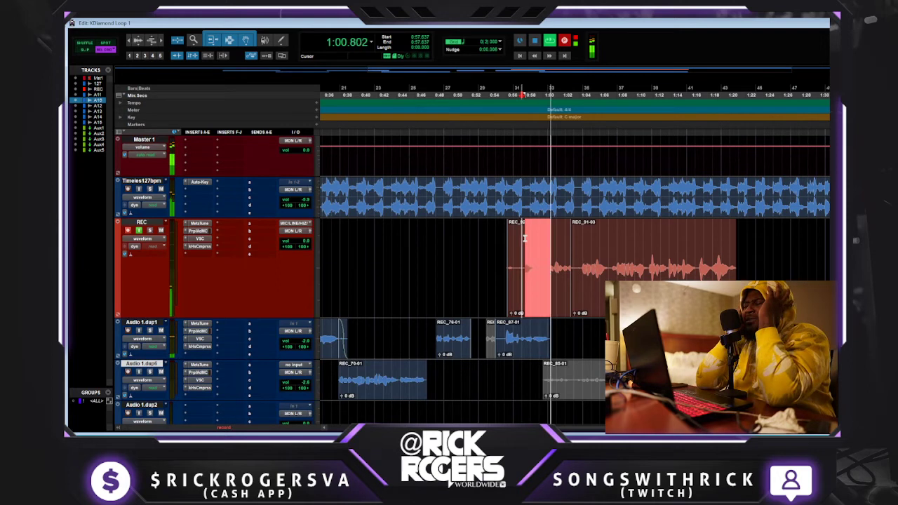
{"action": "key", "text": "space"}
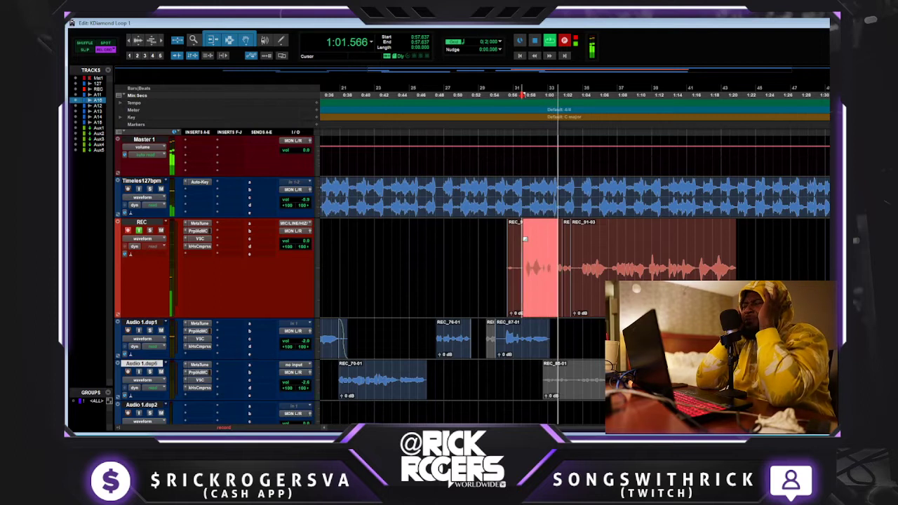
{"action": "key", "text": "space"}
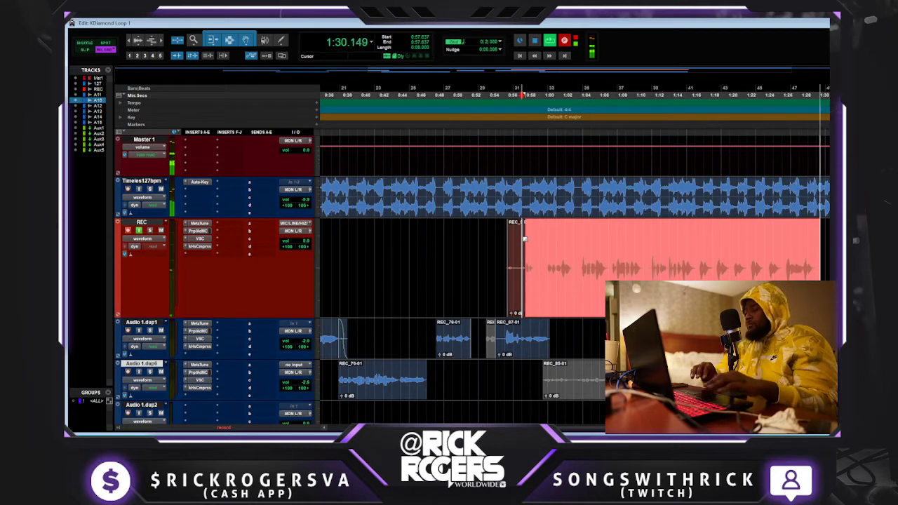
{"action": "key", "text": "space"}
{"action": "key", "text": "space"}
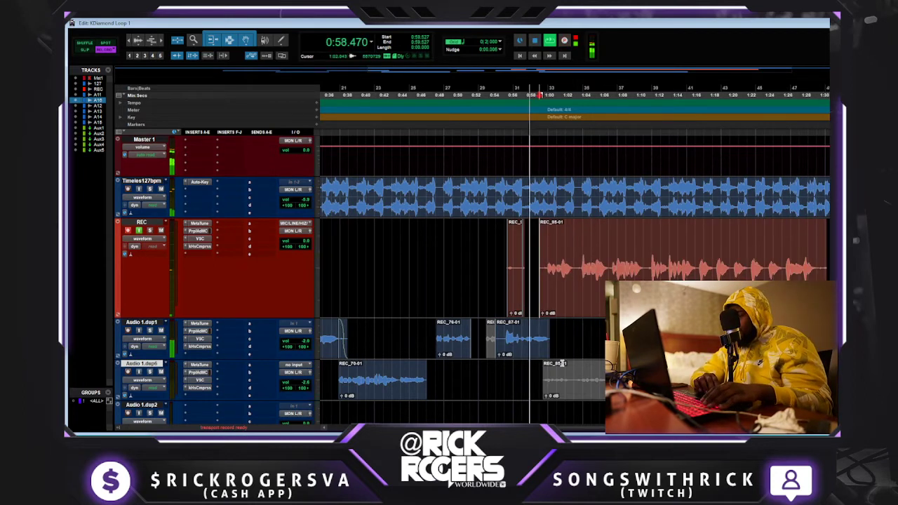
Replace REC_85-01 on Audio 1.dup6 with the REC_95-01 take, shifting the old clip to Audio 1.dup2, and delete the REC track's leftover clip.
{"action": "left_click_drag", "start_coordinate": [567, 317], "coordinate": [562, 365]}
{"action": "left_click_drag", "start_coordinate": [507, 258], "coordinate": [496, 258]}
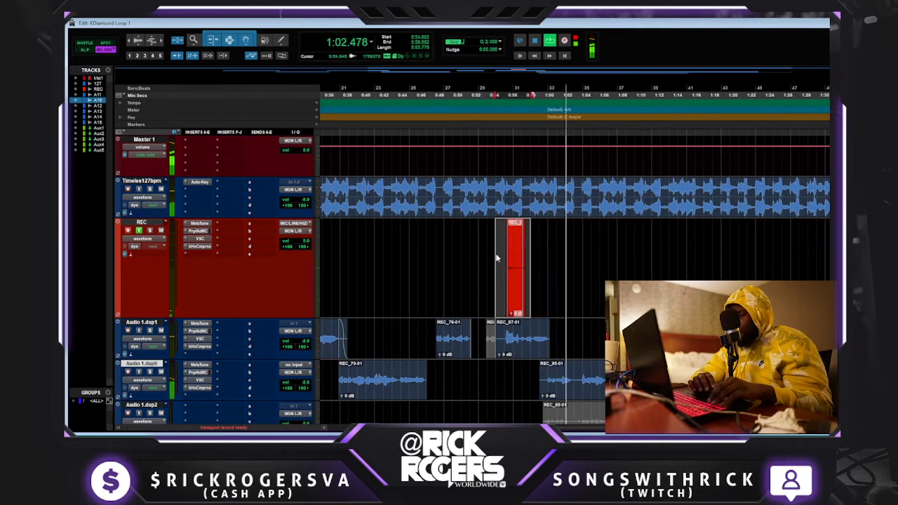
{"action": "key", "text": "Delete"}
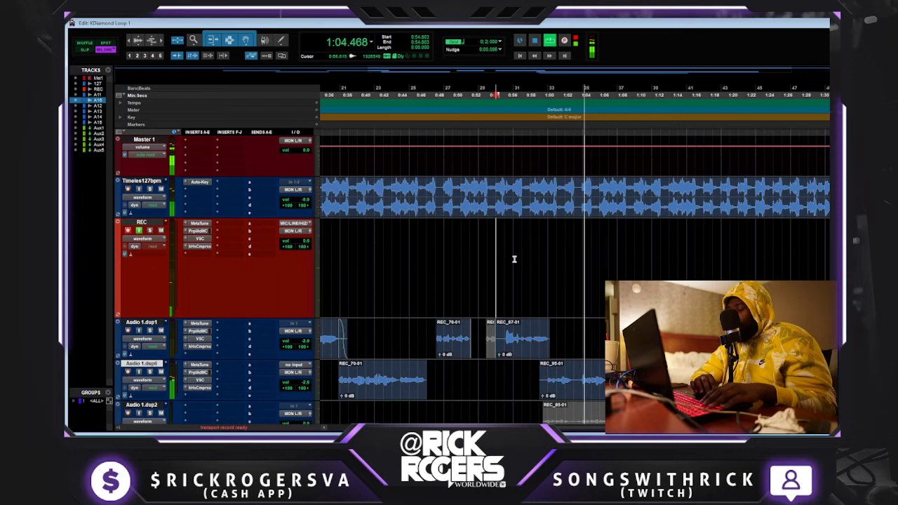
Record a layered take on the REC track from about 1:05, over the new Audio 1.dup6 part.
{"action": "key", "text": "F12"}
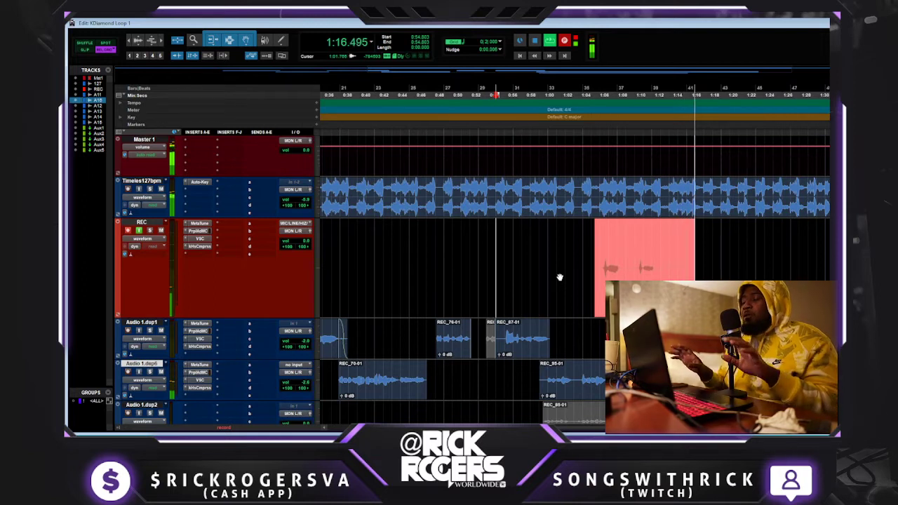
{"action": "key", "text": "space"}
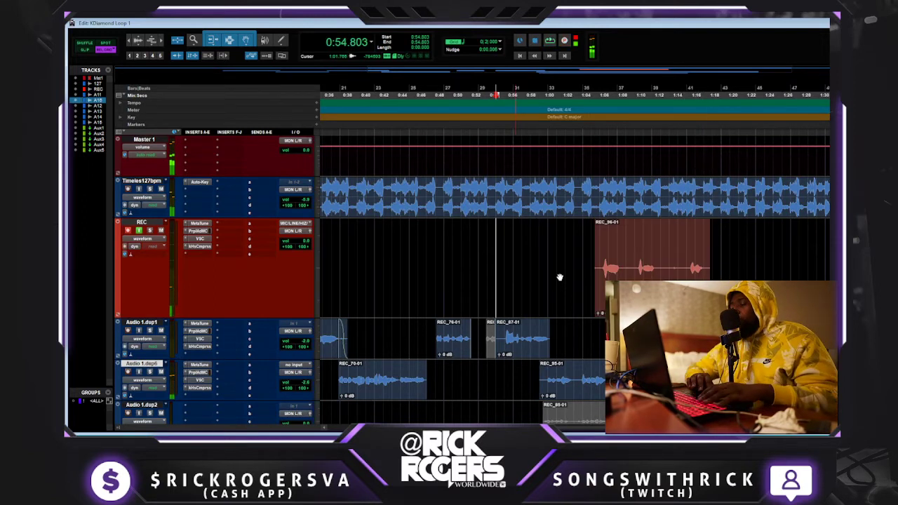
Try further takes on the REC track from 0:56.692 and 0:59.527, and undo them while keeping the REC_96-01 clip.
{"action": "key", "text": "ctrl+space"}
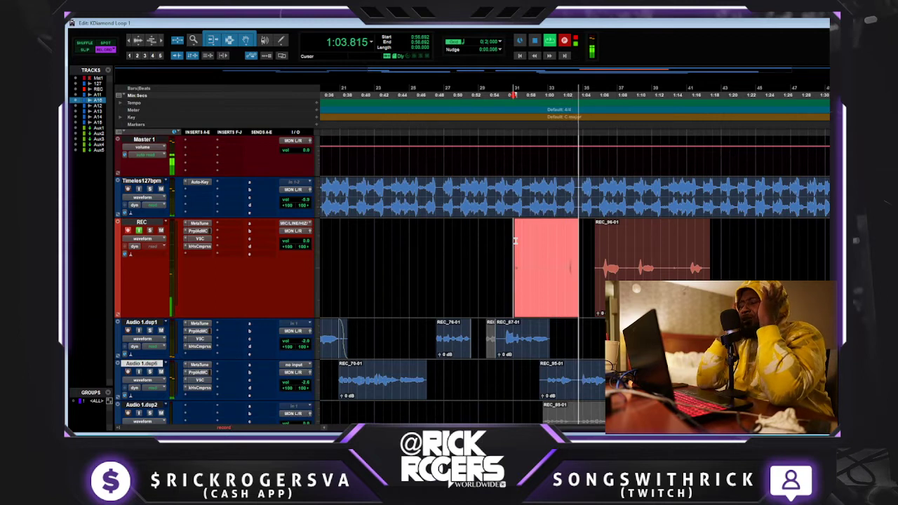
{"action": "key", "text": "space"}
{"action": "key", "text": "ctrl+space"}
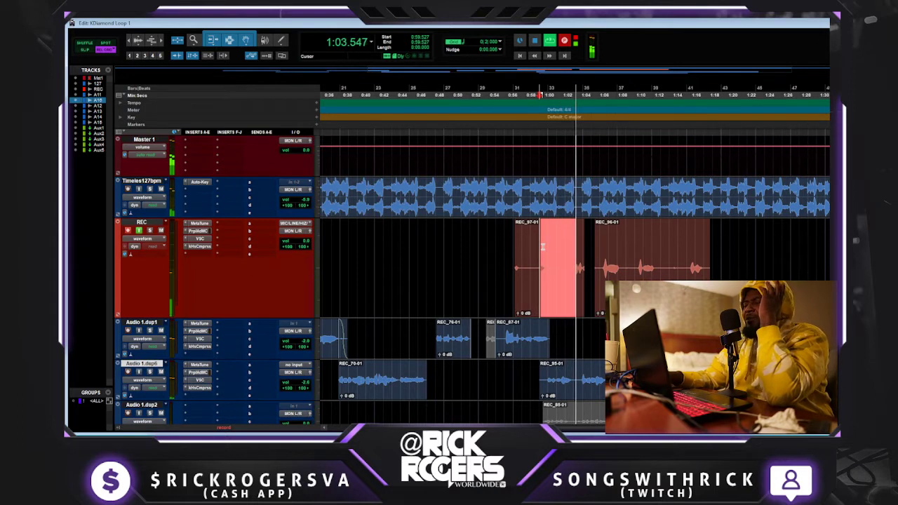
{"action": "key", "text": "space"}
{"action": "key", "text": "ctrl+z"}
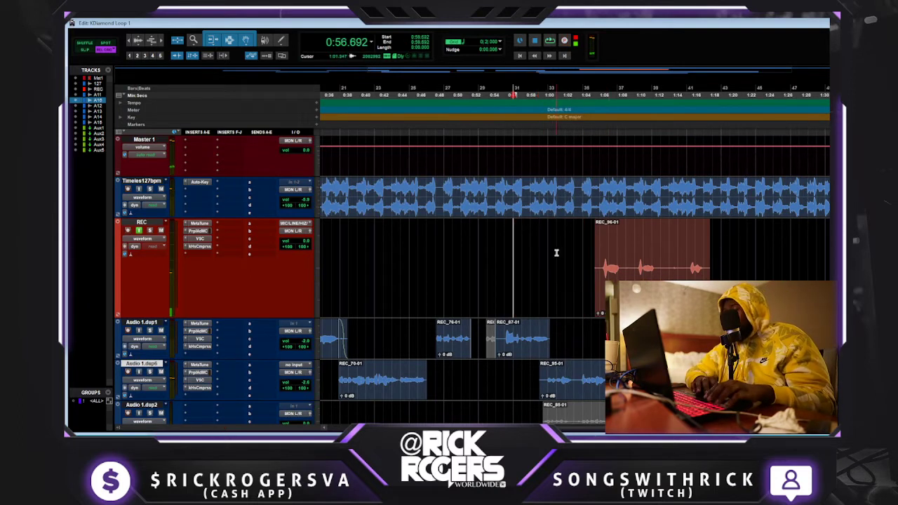
{"action": "key", "text": "ctrl+z"}
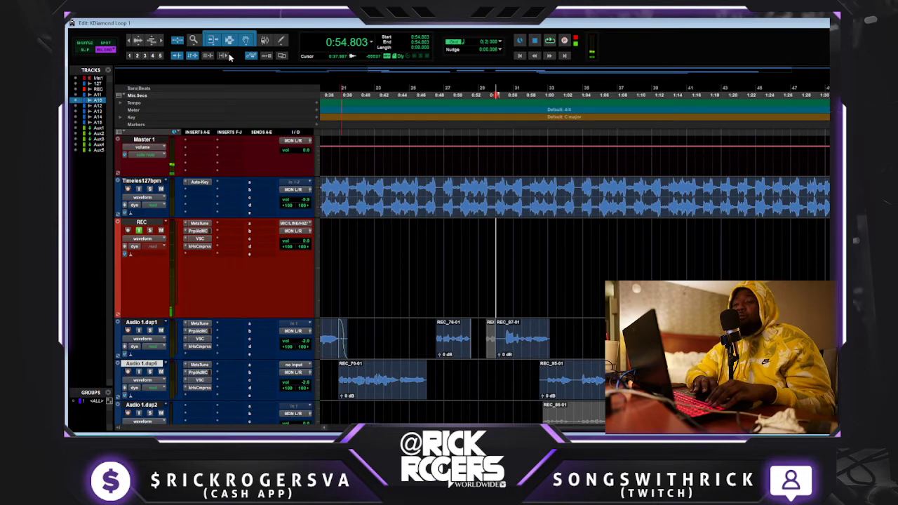
{"action": "key", "text": "ctrl+shift+z"}
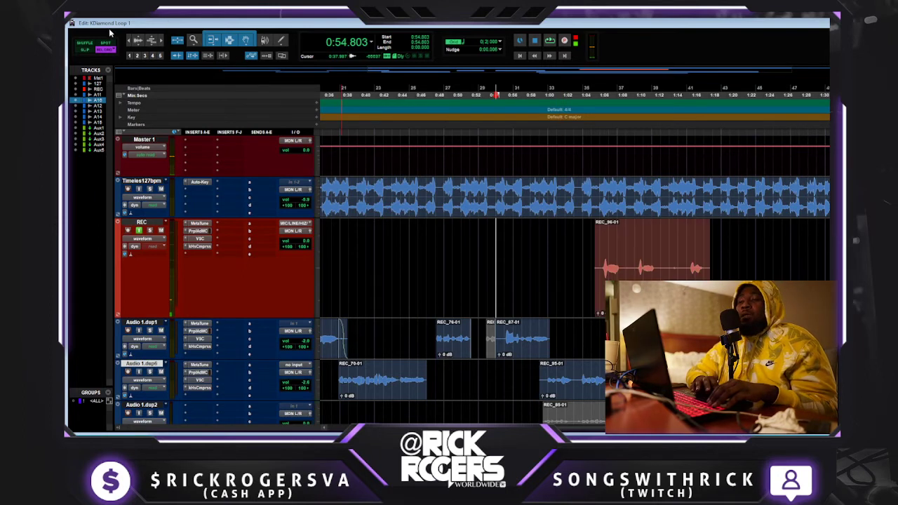
Extend REC_96-01 back to an earlier start, play it with REC input monitoring off, and trim it to start at 1:02.362.
{"action": "left_click_drag", "start_coordinate": [600, 267], "coordinate": [532, 268]}
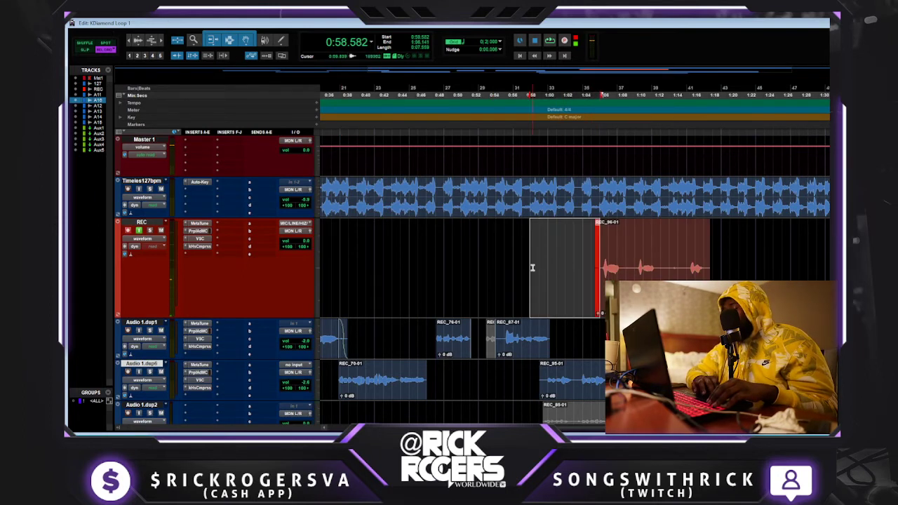
{"action": "key", "text": "ctrl+t"}
{"action": "left_click", "coordinate": [554, 258]}
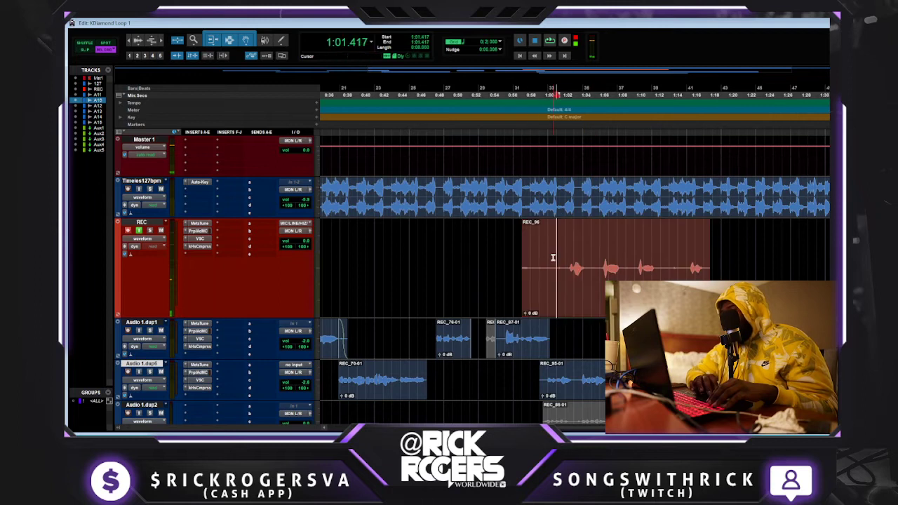
{"action": "left_click", "coordinate": [140, 223]}
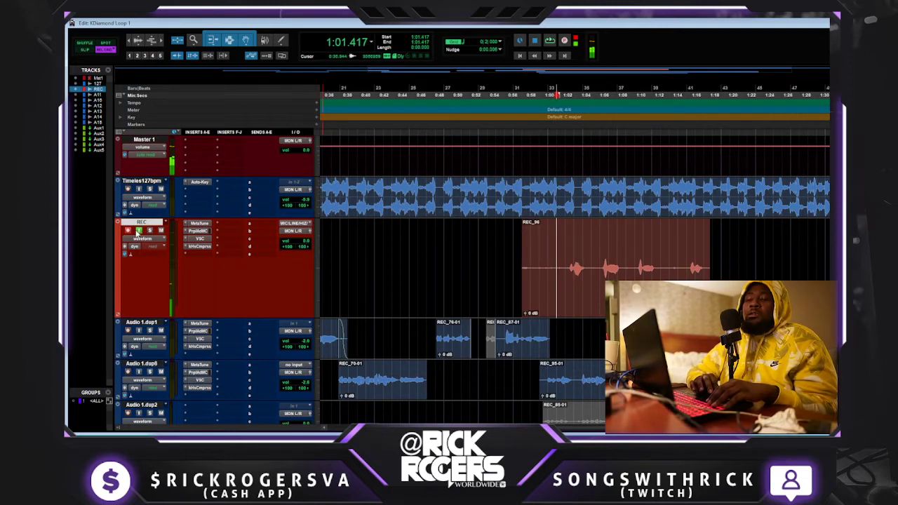
{"action": "key", "text": "space"}
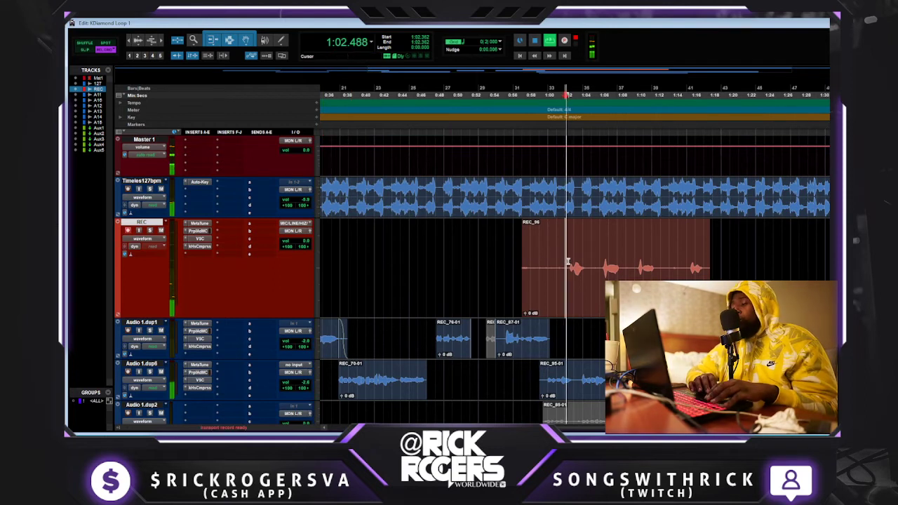
{"action": "left_click", "coordinate": [567, 262]}
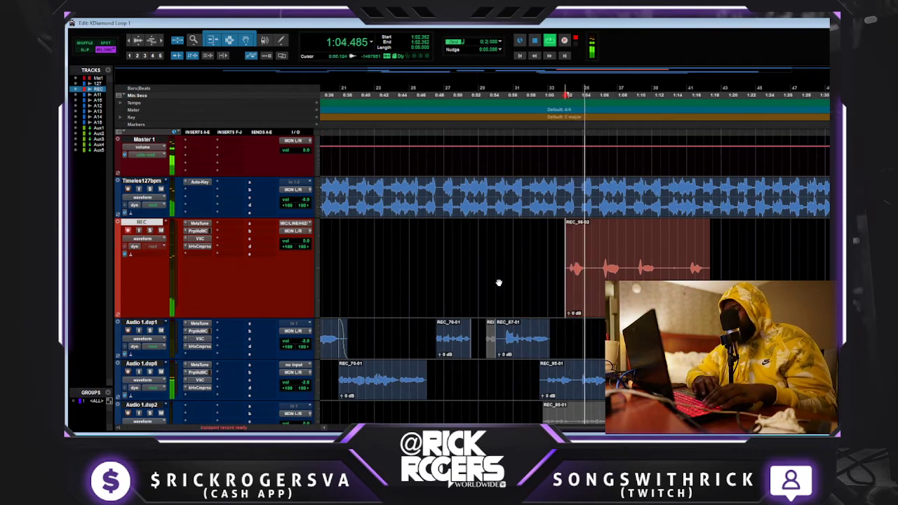
Move the REC track below Audio 1.dup6 and add five empty duplicates of Audio 1.dup6 above it.
{"action": "left_click_drag", "start_coordinate": [168, 224], "coordinate": [169, 394]}
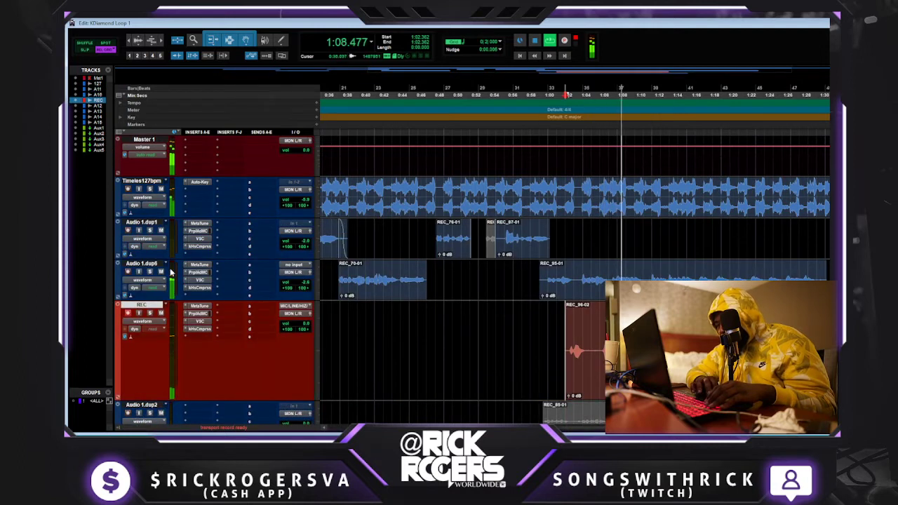
{"action": "key", "text": "p"}
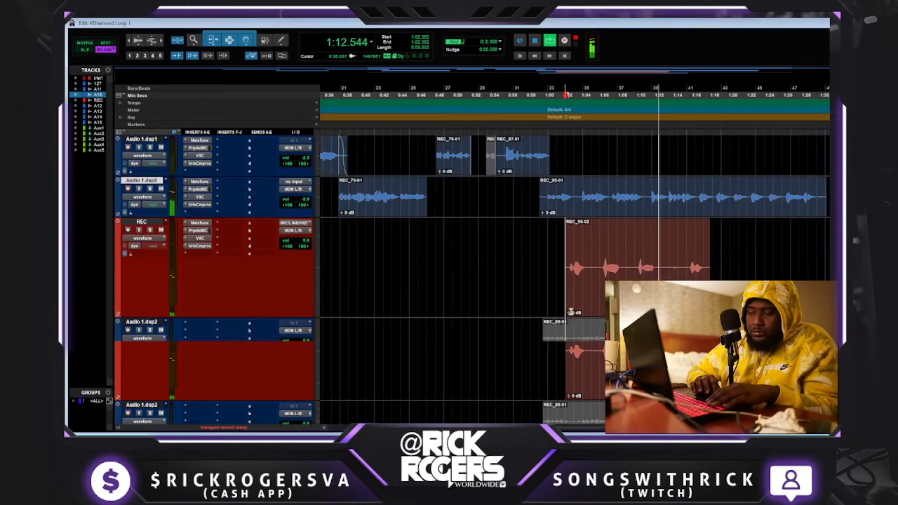
{"action": "key", "text": "space"}
{"action": "scroll", "coordinate": [537, 280], "scroll_direction": "up", "scroll_amount": 5}
Record a take on the REC track from 0:58.582 and retake it from 0:59.527 until about 1:14.
{"action": "key", "text": "ctrl+space"}
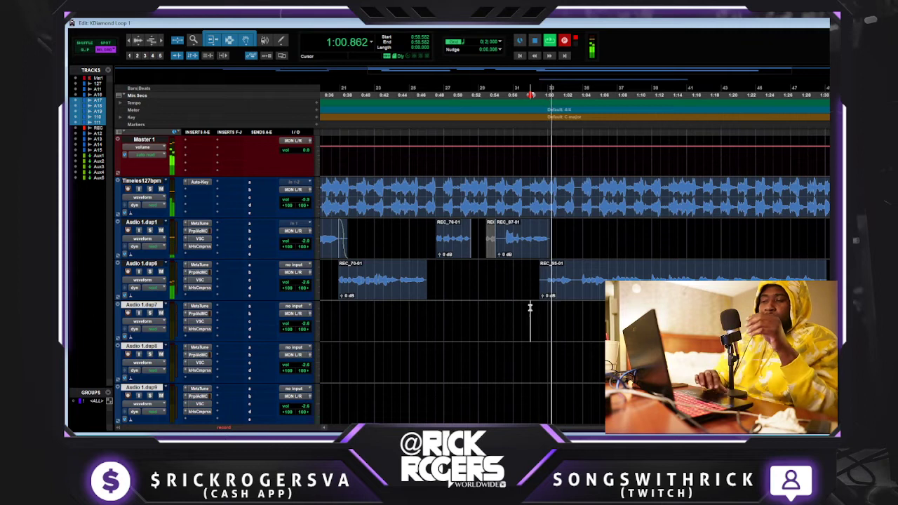
{"action": "scroll", "coordinate": [530, 307], "scroll_direction": "down", "scroll_amount": 10}
{"action": "scroll", "coordinate": [529, 307], "scroll_direction": "up", "scroll_amount": 4}
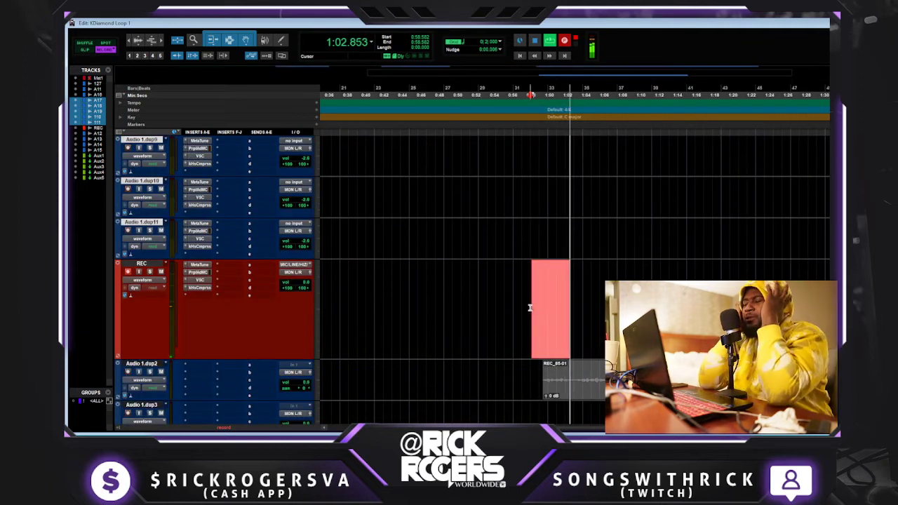
{"action": "key", "text": "ctrl+period"}
{"action": "key", "text": "ctrl+space"}
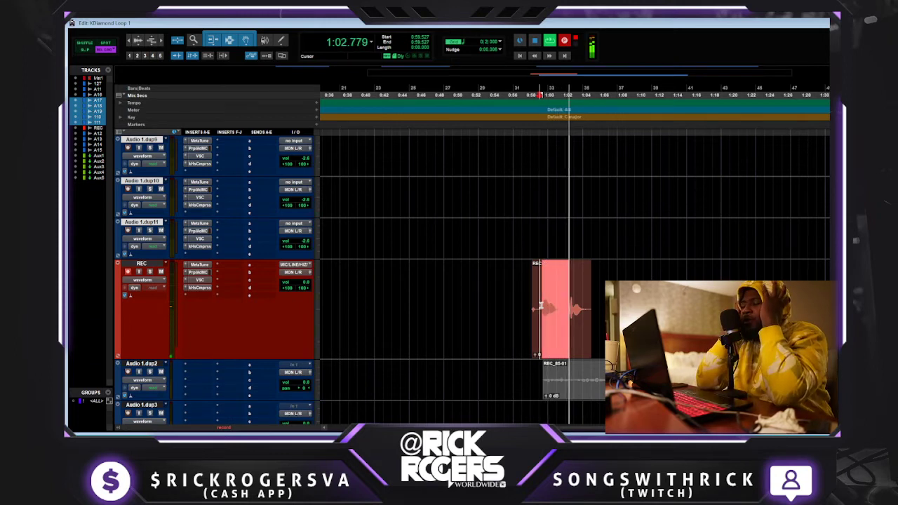
{"action": "key", "text": "space"}
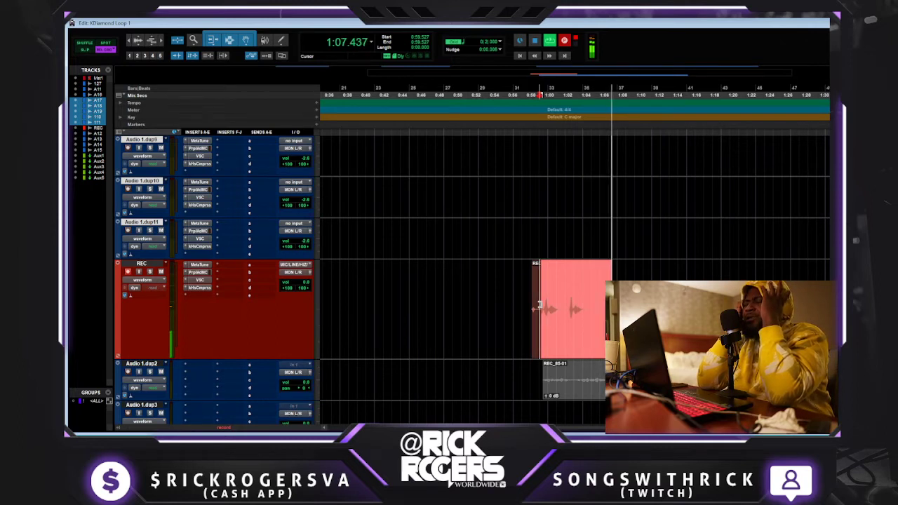
{"action": "key", "text": "space"}
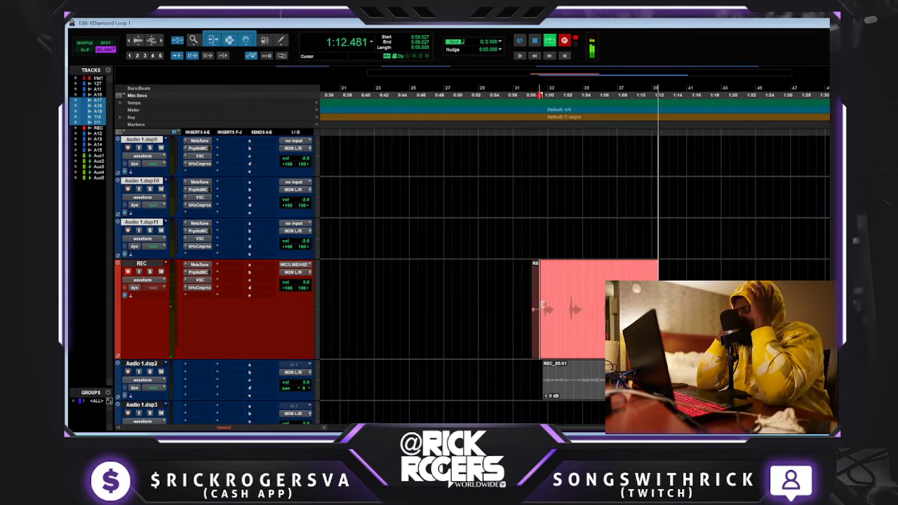
{"action": "key", "text": "space"}
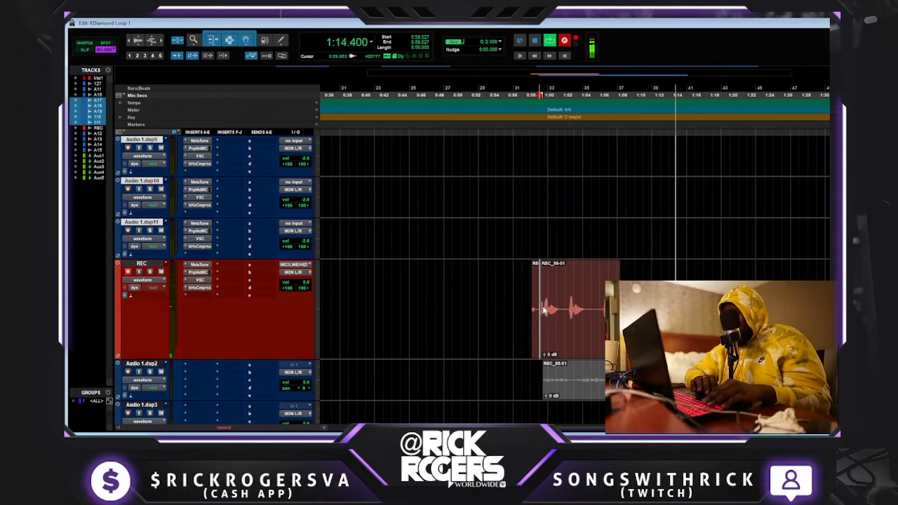
Move the REC_100-01 take to Audio 1.dup11, clear the leftover REC clip, and trim the moved clip to start at about 1:02.
{"action": "left_click_drag", "start_coordinate": [562, 343], "coordinate": [563, 302]}
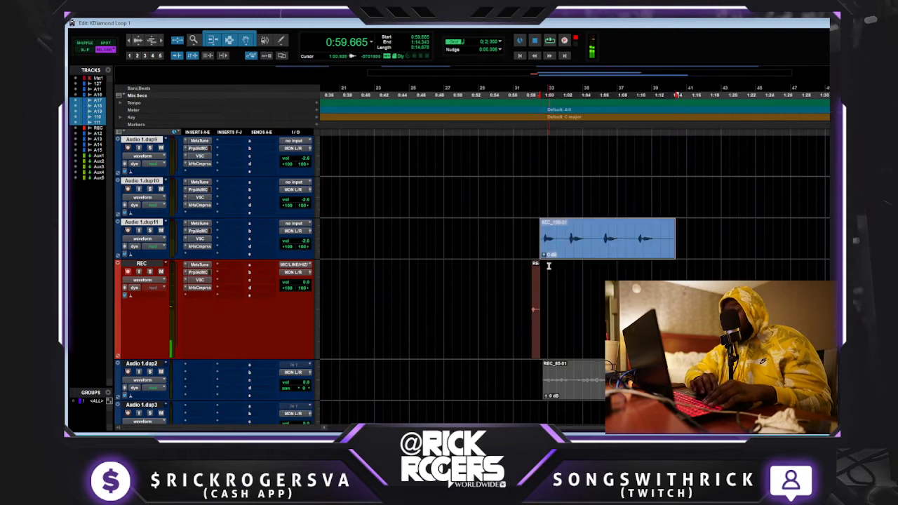
{"action": "key", "text": "ctrl+space"}
{"action": "key", "text": "space"}
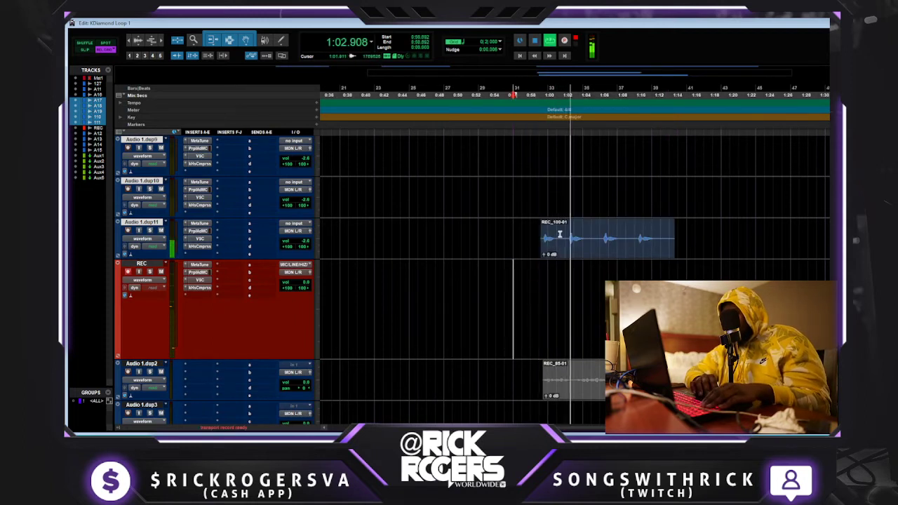
{"action": "left_click_drag", "start_coordinate": [542, 243], "coordinate": [565, 242]}
Record a new layer on the REC track from 0:59.527 until about 1:12 and move the take to Audio 1.dup10.
{"action": "key", "text": "space"}
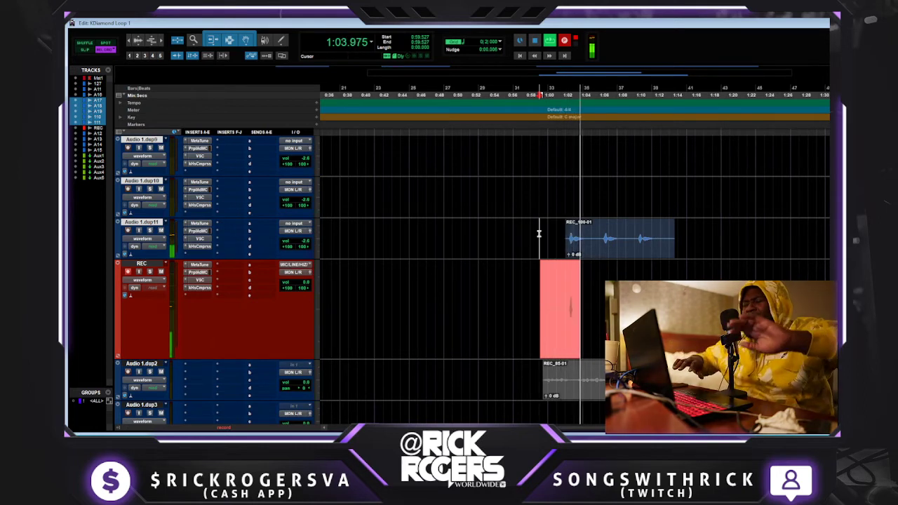
{"action": "key", "text": "space"}
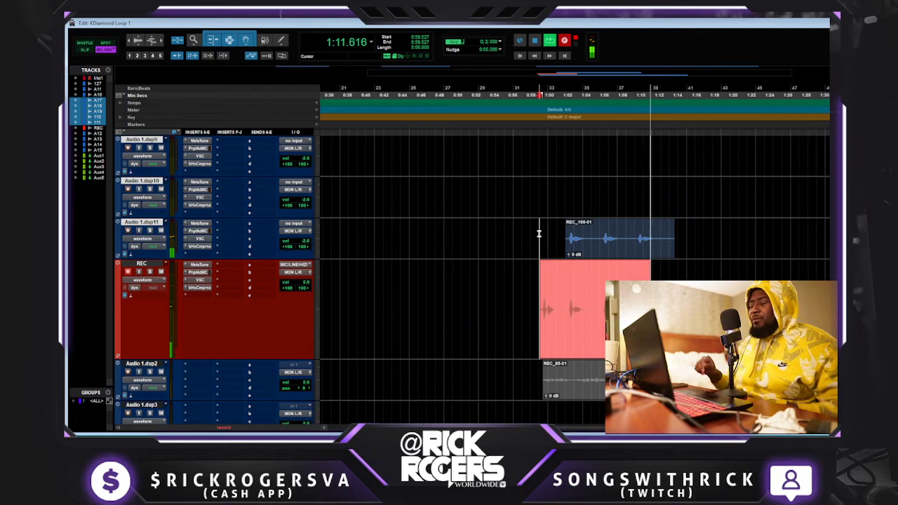
{"action": "key", "text": "space"}
{"action": "left_click_drag", "start_coordinate": [588, 337], "coordinate": [590, 208]}
{"action": "left_click", "coordinate": [559, 190]}
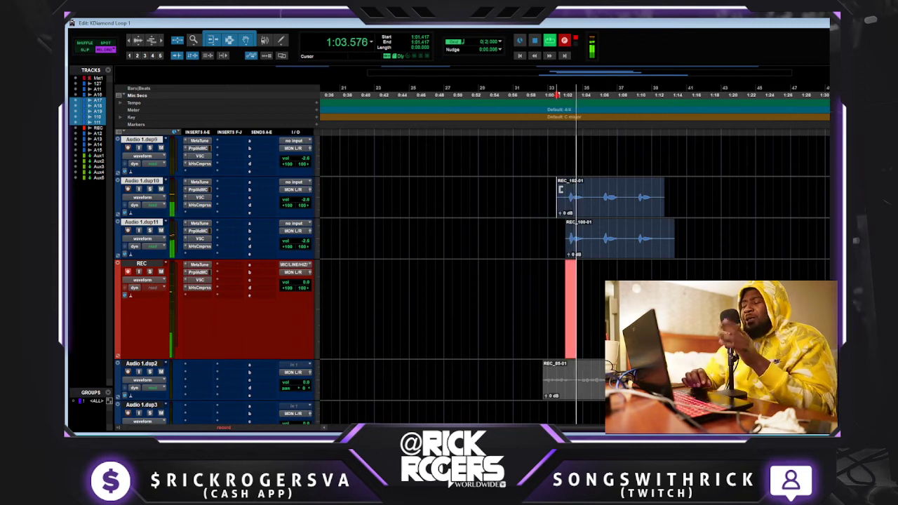
Record and retake another layer on the REC track from 1:00.472 until about 1:12.
{"action": "key", "text": "space"}
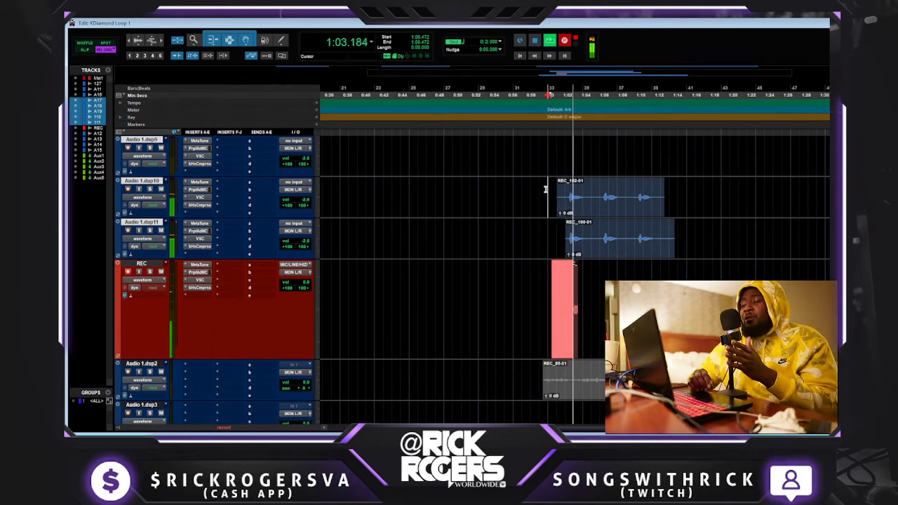
{"action": "key", "text": "space"}
{"action": "key", "text": "space"}
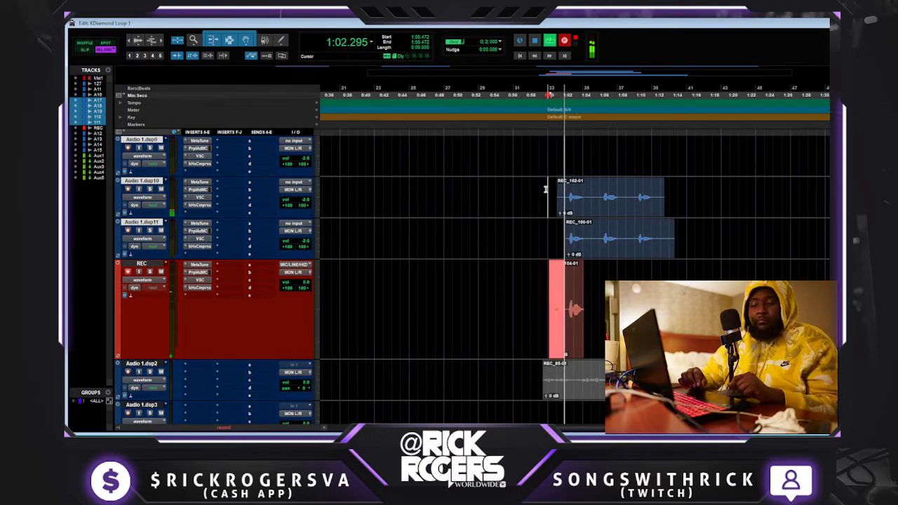
{"action": "key", "text": "space"}
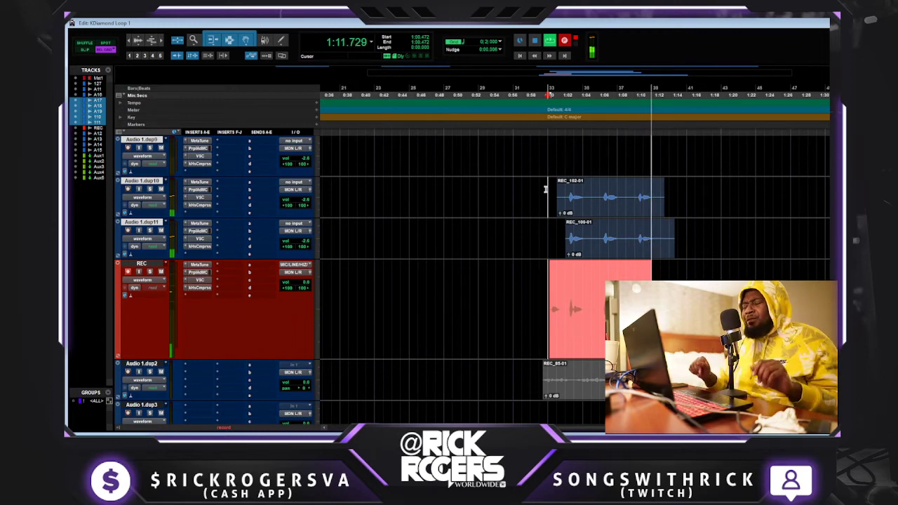
{"action": "key", "text": "space"}
Move the REC_106-01 take to Audio 1.dup9 and trim the dup9 and dup10 clips to start at about 1:02.
{"action": "key", "text": "space"}
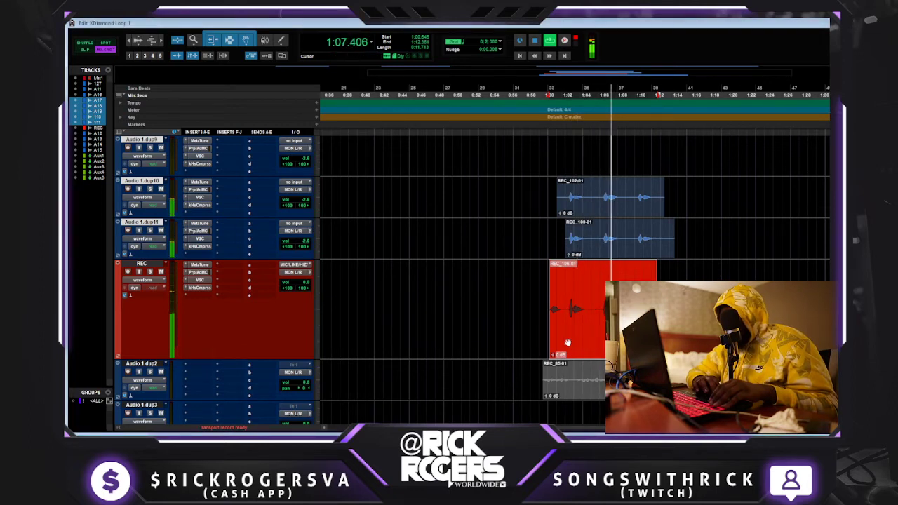
{"action": "scroll", "coordinate": [567, 344], "scroll_direction": "up", "scroll_amount": 4}
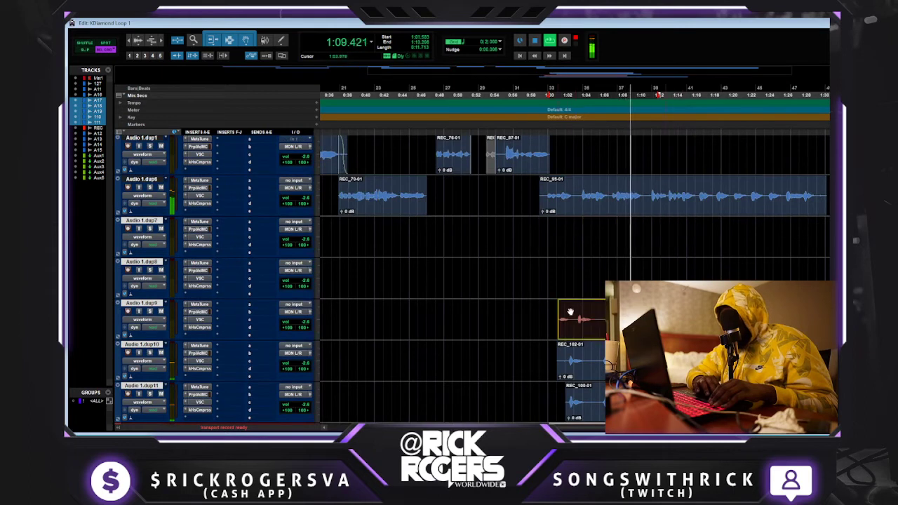
{"action": "left_click_drag", "start_coordinate": [567, 314], "coordinate": [563, 409]}
{"action": "left_click", "coordinate": [510, 318]}
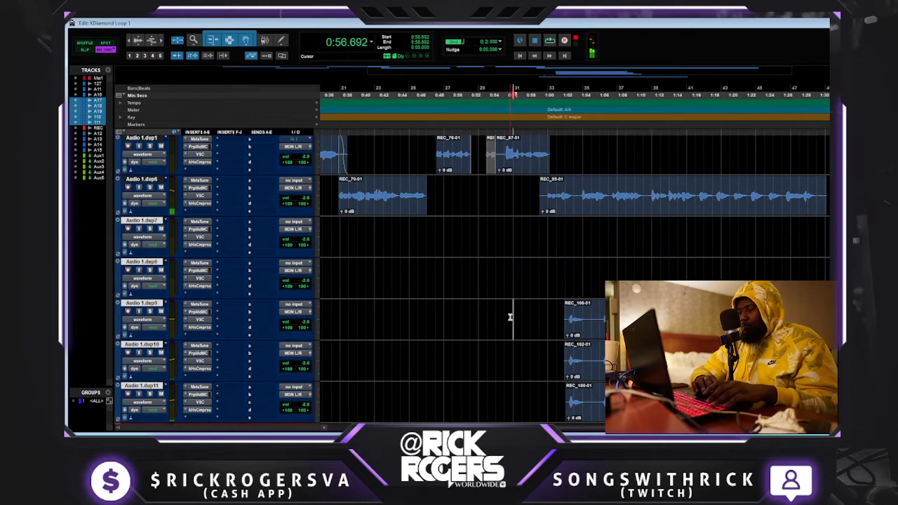
Lower the volumes of Audio 1.dup9, dup10 and dup11 to about -7.8, -10.8 and -12.1 dB during playback.
{"action": "key", "text": "ctrl+equal"}
{"action": "scroll", "coordinate": [523, 295], "scroll_direction": "down", "scroll_amount": 1}
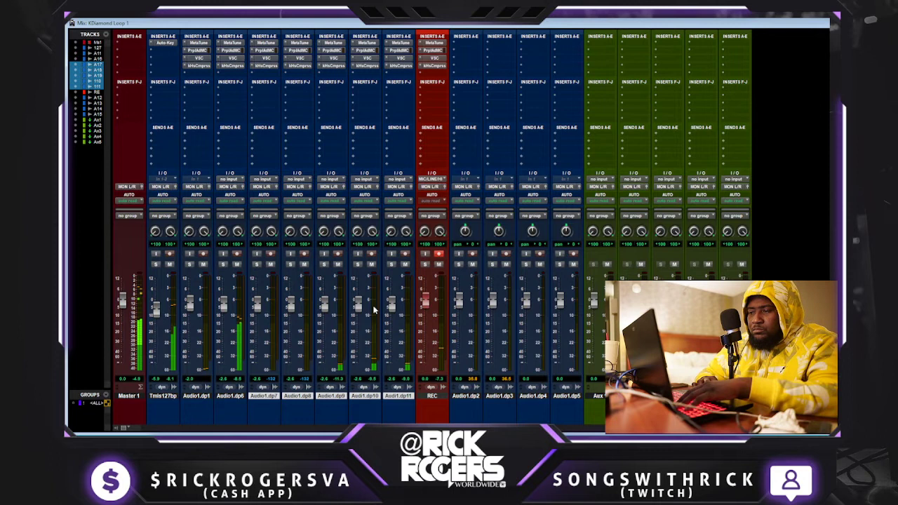
{"action": "left_click_drag", "start_coordinate": [326, 312], "coordinate": [325, 319]}
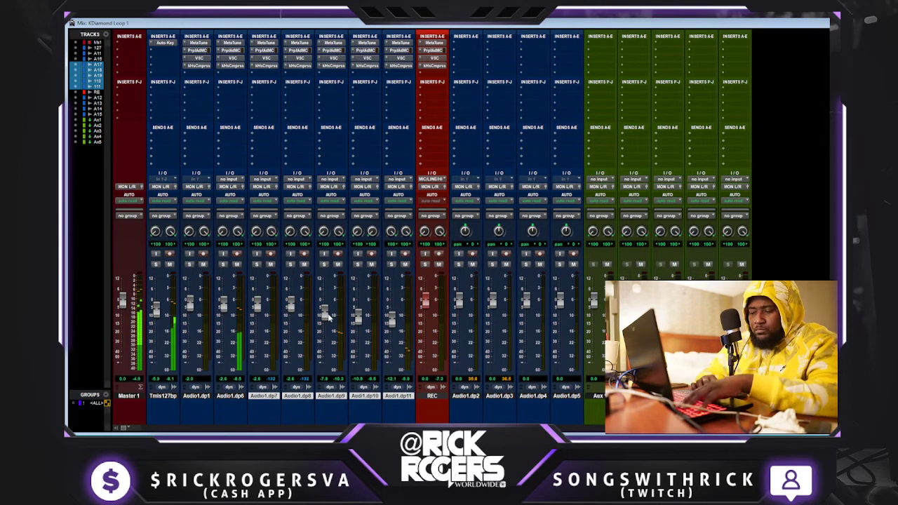
{"action": "key", "text": "ctrl+equal"}
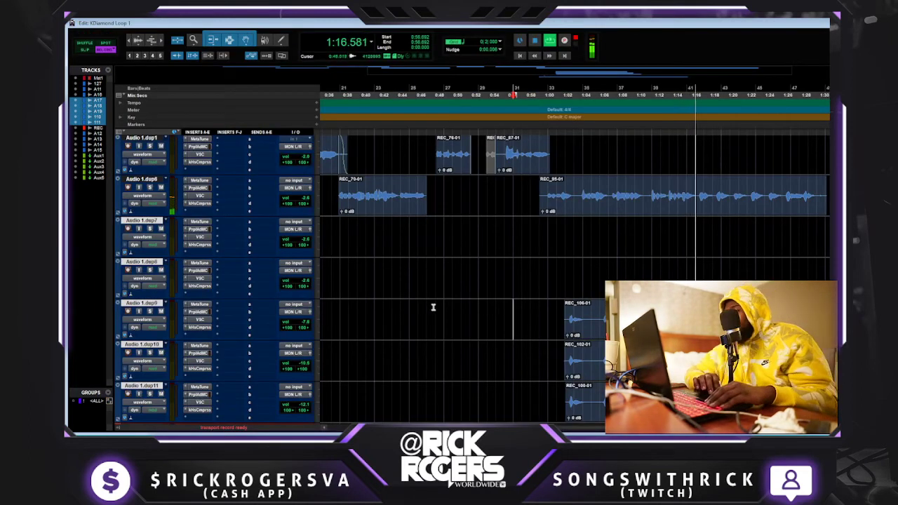
Record a take on the REC track from 0:59.527 and retake it from the same start until about 1:13.
{"action": "key", "text": "ctrl+space"}
{"action": "left_click", "coordinate": [537, 224]}
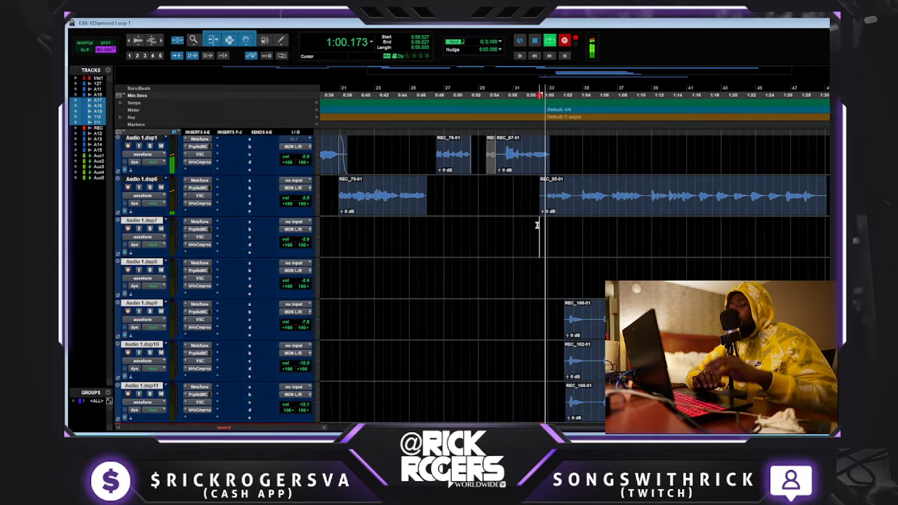
{"action": "scroll", "coordinate": [537, 225], "scroll_direction": "down", "scroll_amount": 7}
{"action": "scroll", "coordinate": [537, 225], "scroll_direction": "up", "scroll_amount": 4}
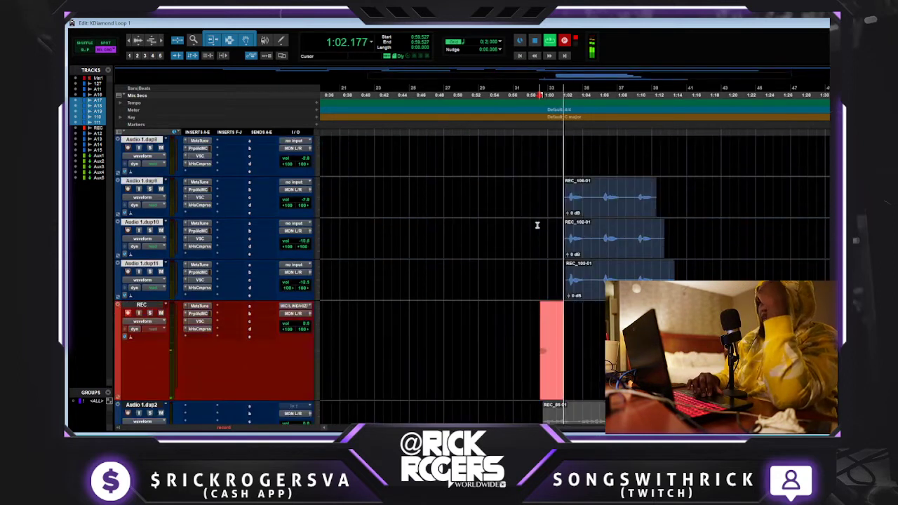
{"action": "scroll", "coordinate": [537, 224], "scroll_direction": "down", "scroll_amount": 1}
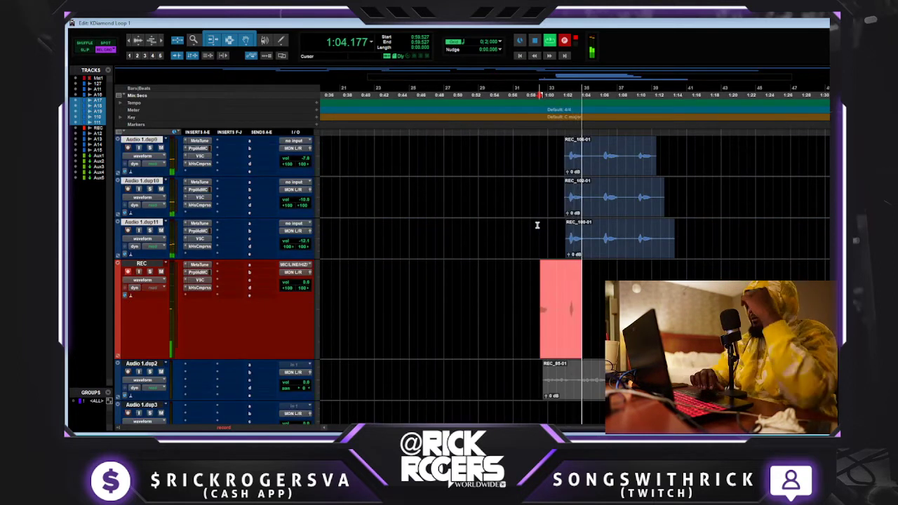
{"action": "key", "text": "space"}
{"action": "key", "text": "ctrl+space"}
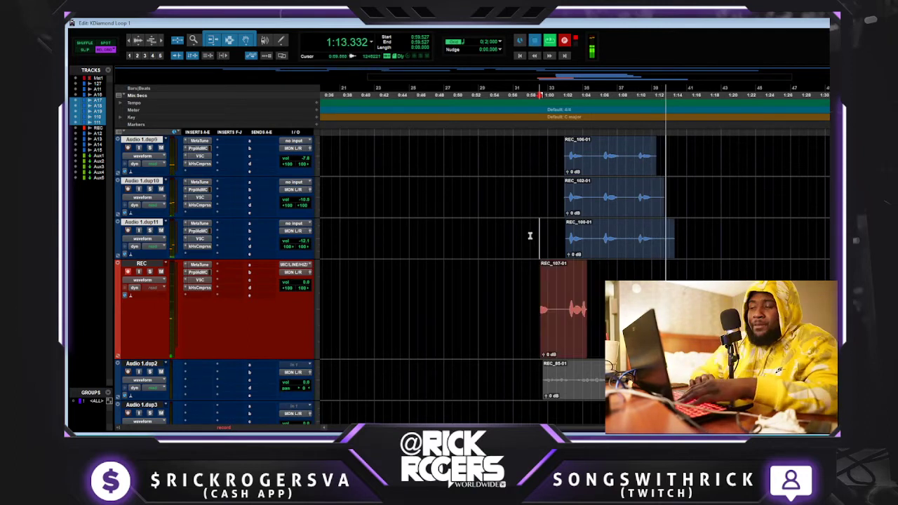
{"action": "key", "text": "space"}
Move the empty Audio 1.dup7 and Audio 1.dup8 tracks between Audio 1.dup11 and REC.
{"action": "key", "text": "space"}
{"action": "scroll", "coordinate": [491, 281], "scroll_direction": "up", "scroll_amount": 5}
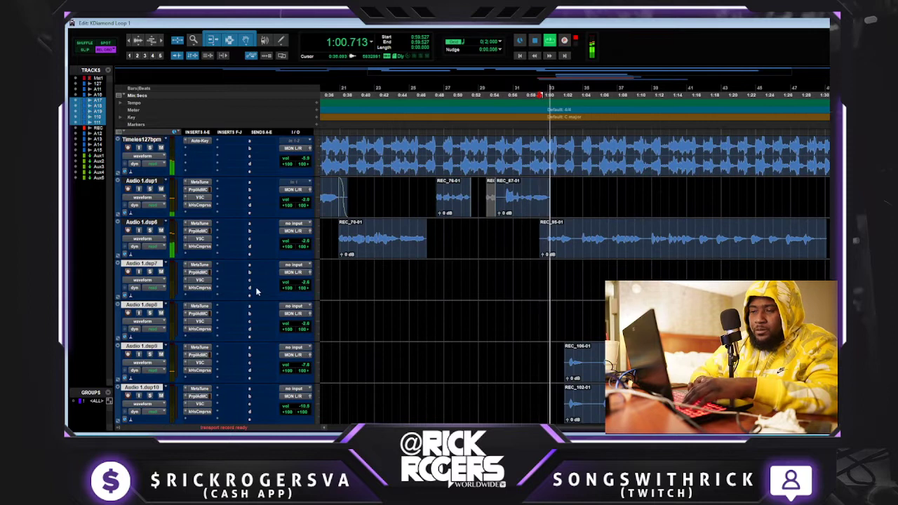
{"action": "left_click", "coordinate": [153, 264]}
{"action": "left_click", "coordinate": [149, 303], "text": "shift"}
{"action": "left_click_drag", "start_coordinate": [149, 303], "coordinate": [158, 235]}
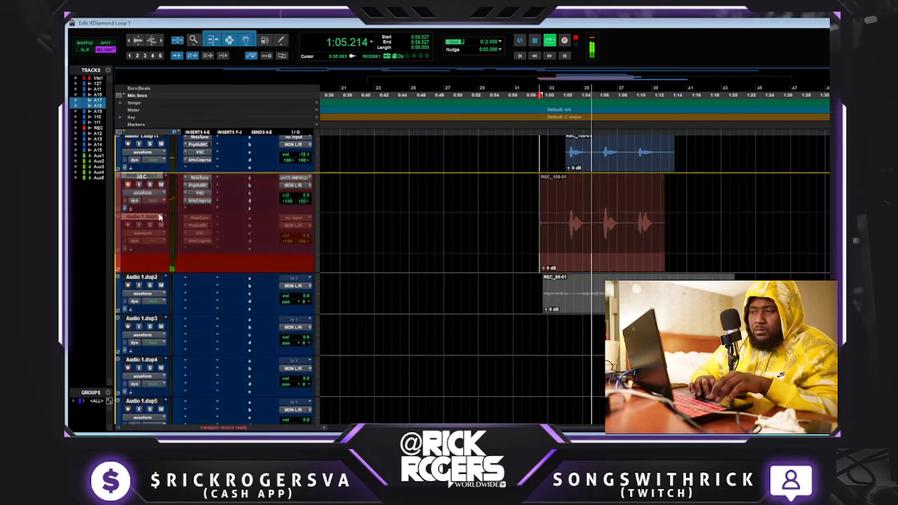
{"action": "scroll", "coordinate": [533, 267], "scroll_direction": "up", "scroll_amount": 3}
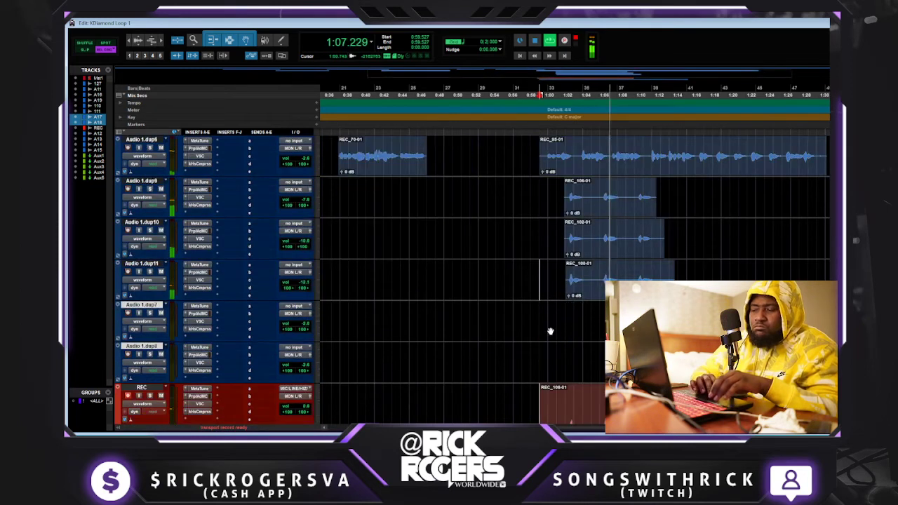
{"action": "scroll", "coordinate": [571, 405], "scroll_direction": "down", "scroll_amount": 3}
Move the REC_108-01 take to Audio 1.dup7 and play back from 0:59.527.
{"action": "key", "text": "ctrl+Up"}
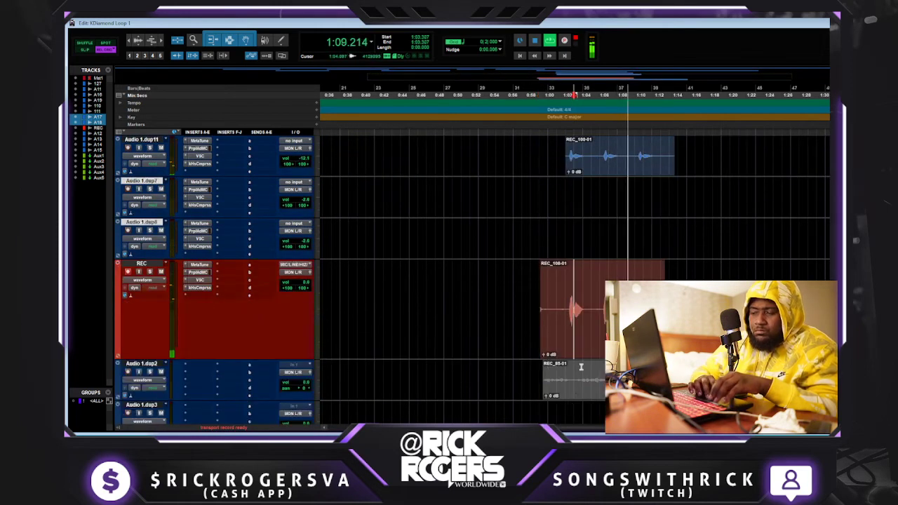
{"action": "left_click_drag", "start_coordinate": [583, 354], "coordinate": [588, 206]}
{"action": "left_click", "coordinate": [548, 192]}
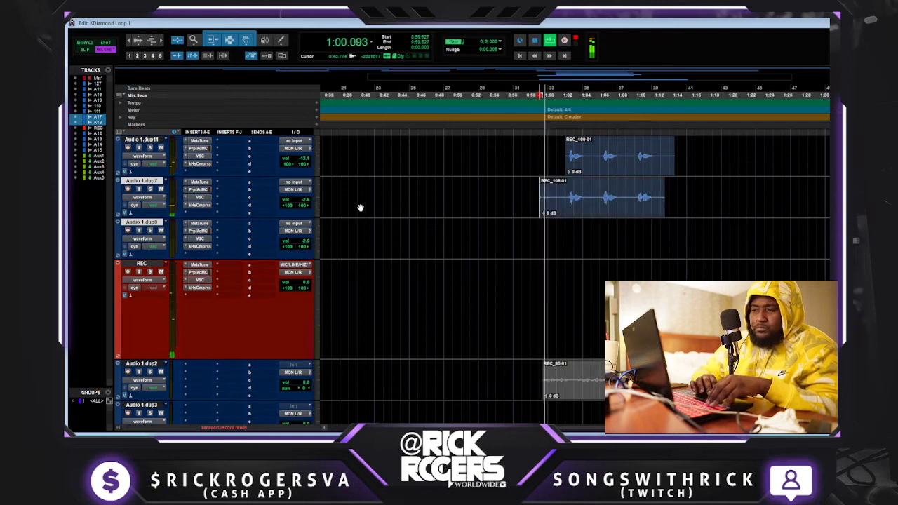
Record another layer on the REC track from 0:59.527 and retake it from 0:58.582 until about 1:13.
{"action": "key", "text": "ctrl+space"}
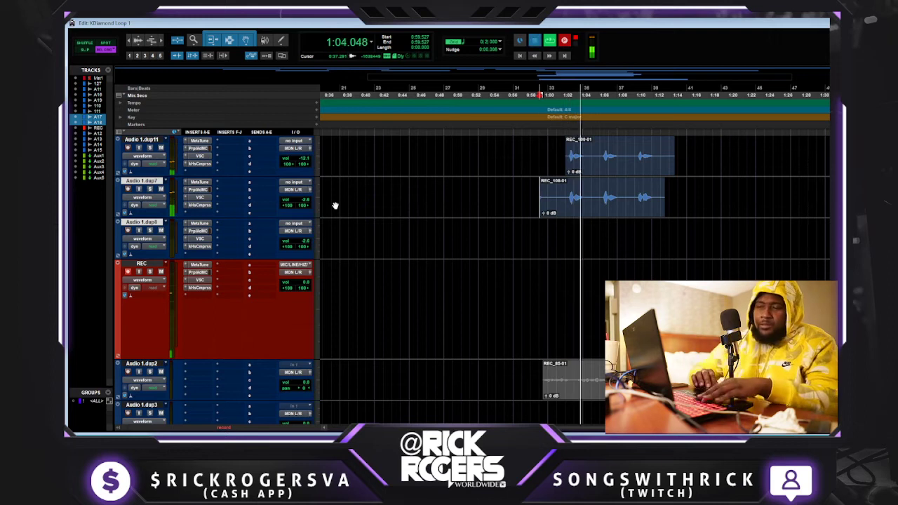
{"action": "key", "text": "space"}
{"action": "key", "text": "ctrl+space"}
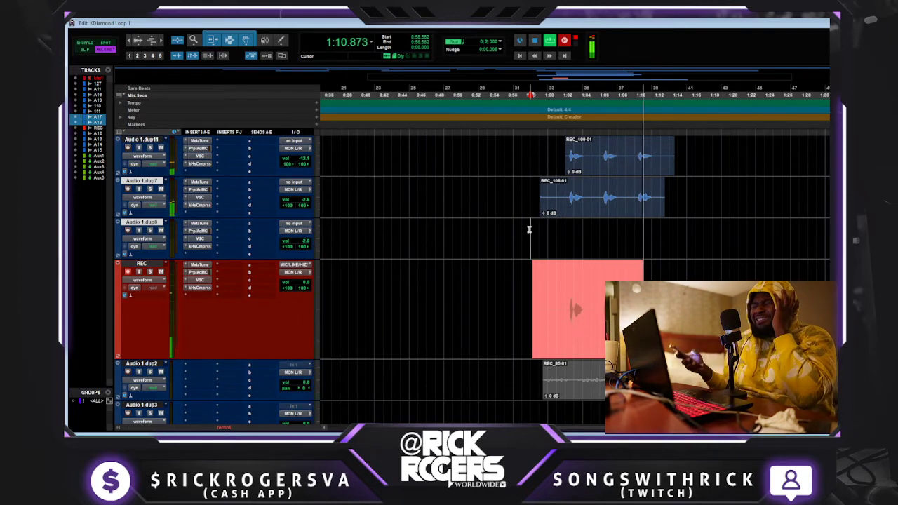
{"action": "key", "text": "space"}
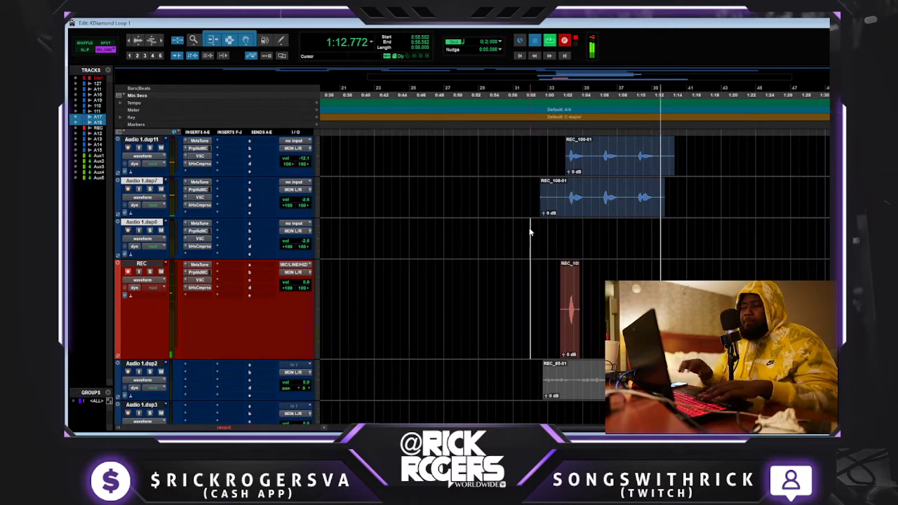
Move the new REC take to Audio 1.dup8 and trim the dup7 and dup8 clips to start at about 1:02.7.
{"action": "left_click_drag", "start_coordinate": [563, 315], "coordinate": [564, 252]}
{"action": "key", "text": "space"}
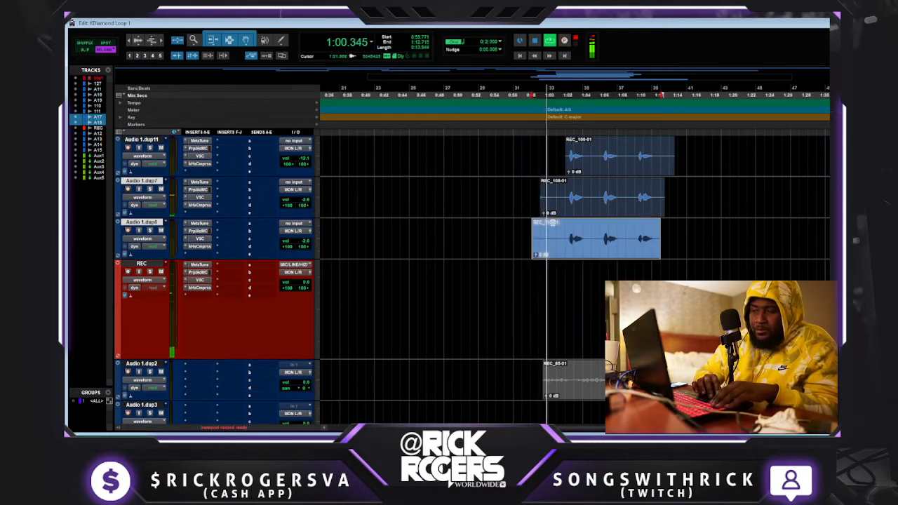
{"action": "left_click_drag", "start_coordinate": [531, 190], "coordinate": [560, 229]}
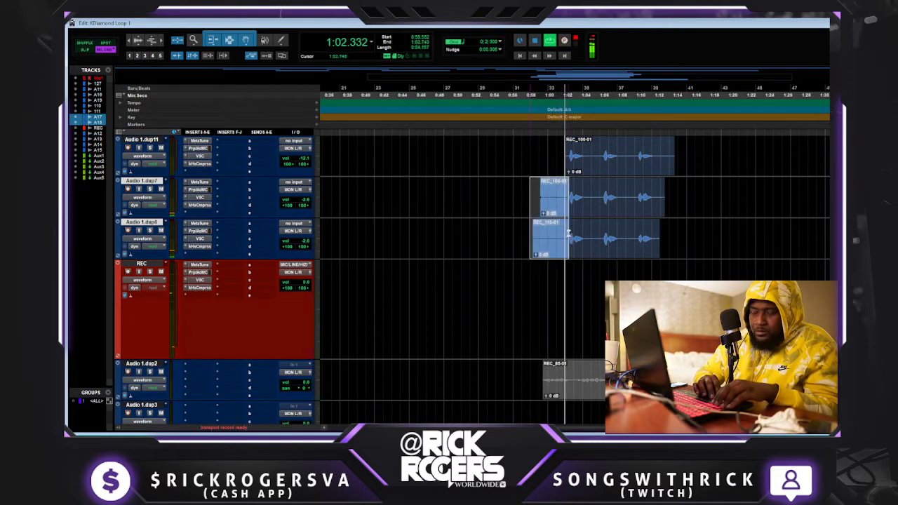
{"action": "key", "text": "Delete"}
Lower Audio 1.dup7 to about -11.0 dB and Audio 1.dup8 to about -13.7 dB, and turn on REC input monitoring.
{"action": "key", "text": "ctrl+equal"}
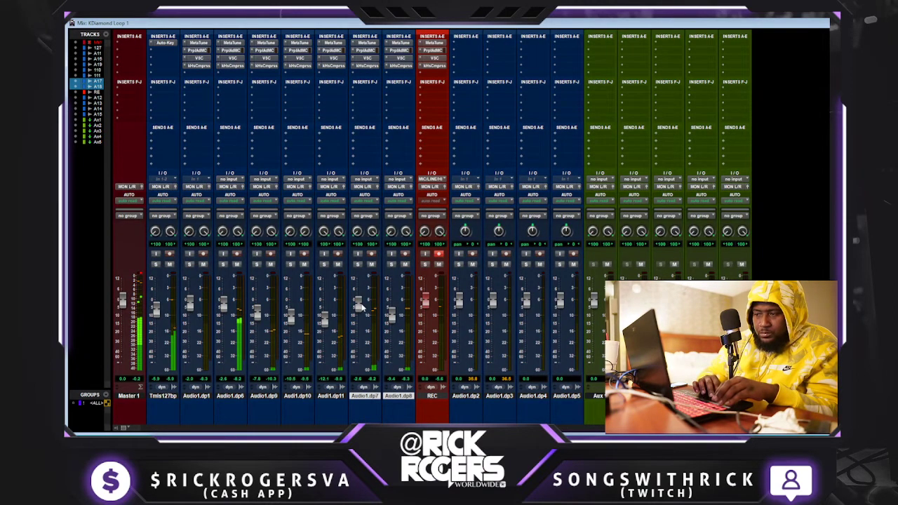
{"action": "left_click_drag", "start_coordinate": [362, 307], "coordinate": [362, 320]}
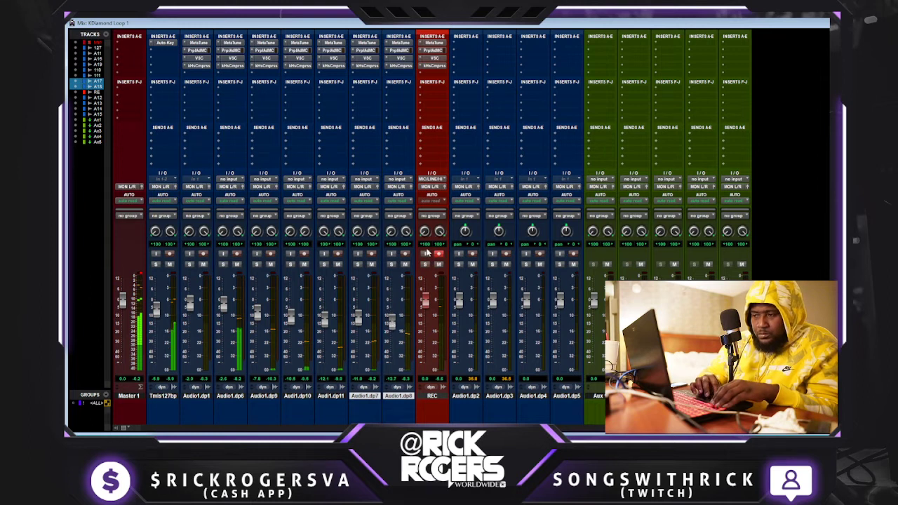
{"action": "key", "text": "ctrl+equal"}
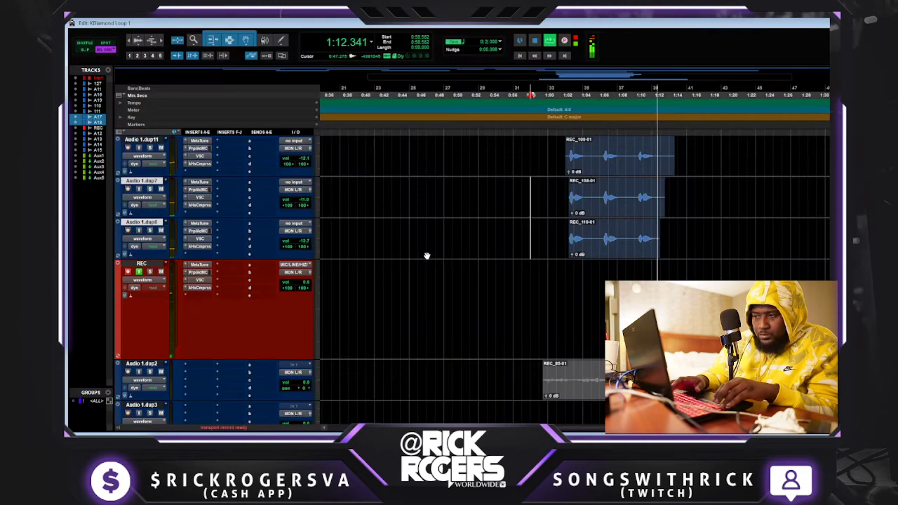
Record another vocal layer on the REC track from about 0:58 and retake it from 0:59.527.
{"action": "left_click", "coordinate": [512, 280]}
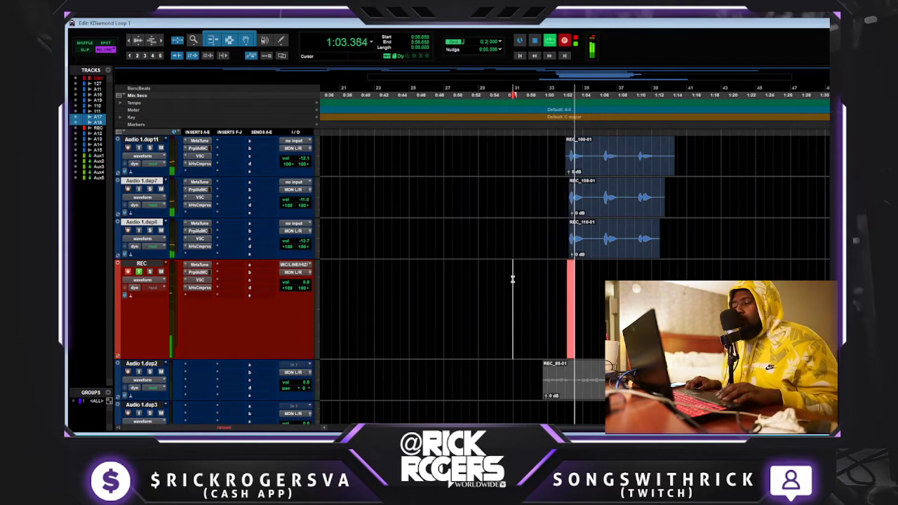
{"action": "key", "text": "space"}
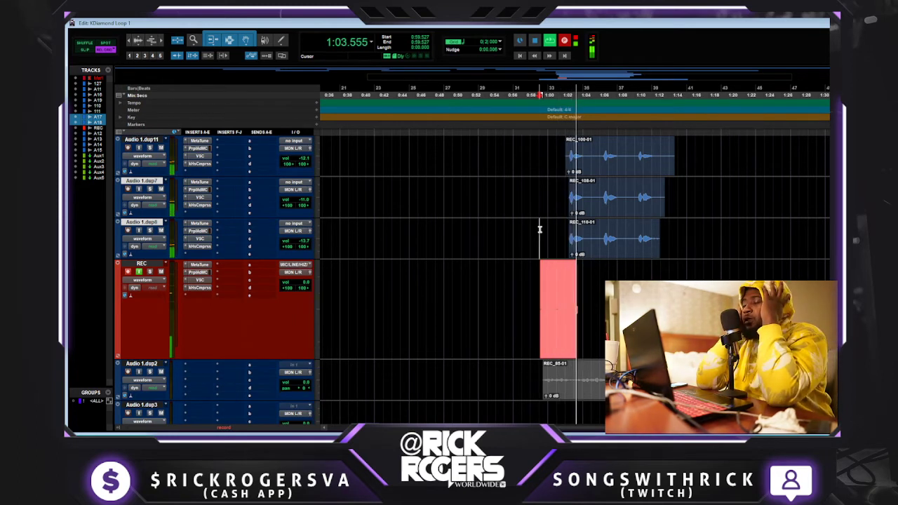
{"action": "key", "text": "space"}
{"action": "key", "text": "ctrl+space"}
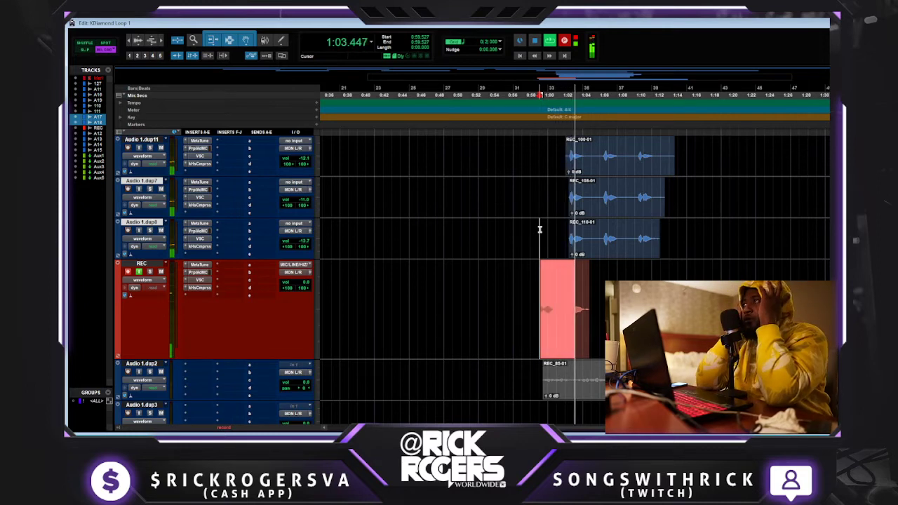
{"action": "key", "text": "space"}
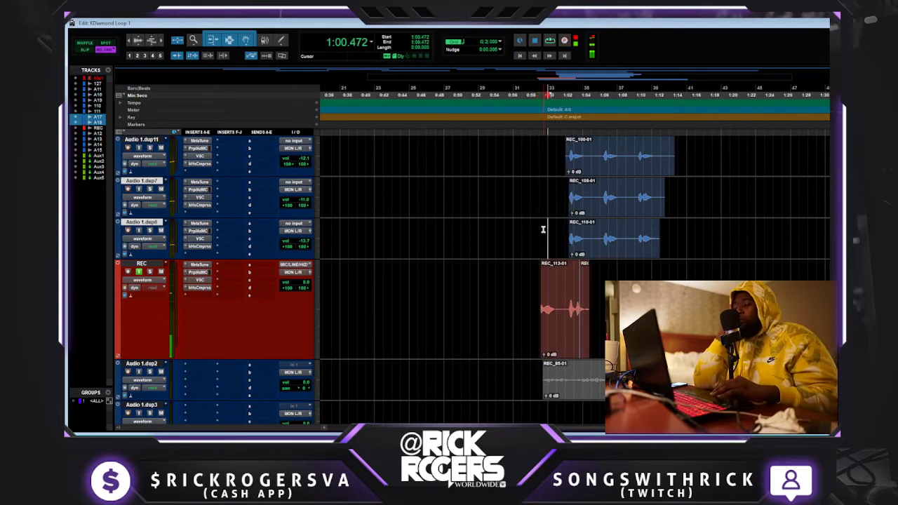
Retake the REC layer several times from 1:00.472, keeping the final pass running until about 1:13.
{"action": "key", "text": "ctrl+space"}
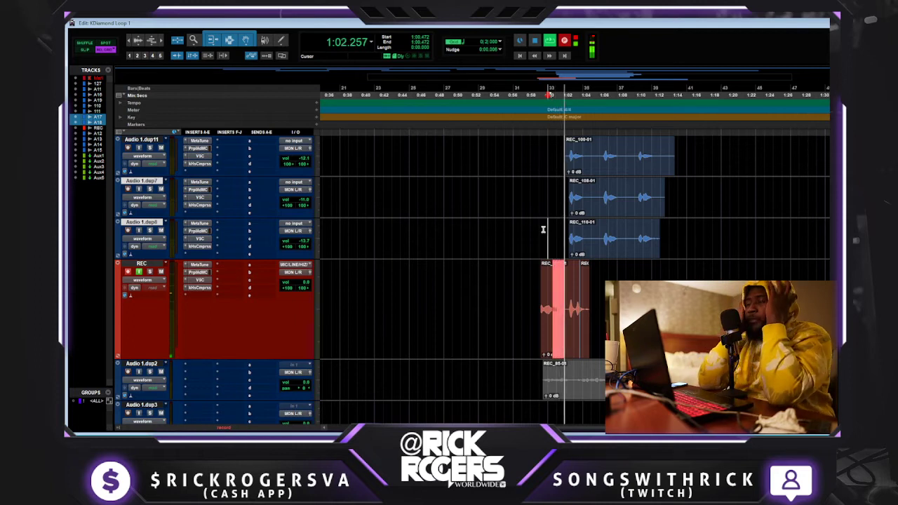
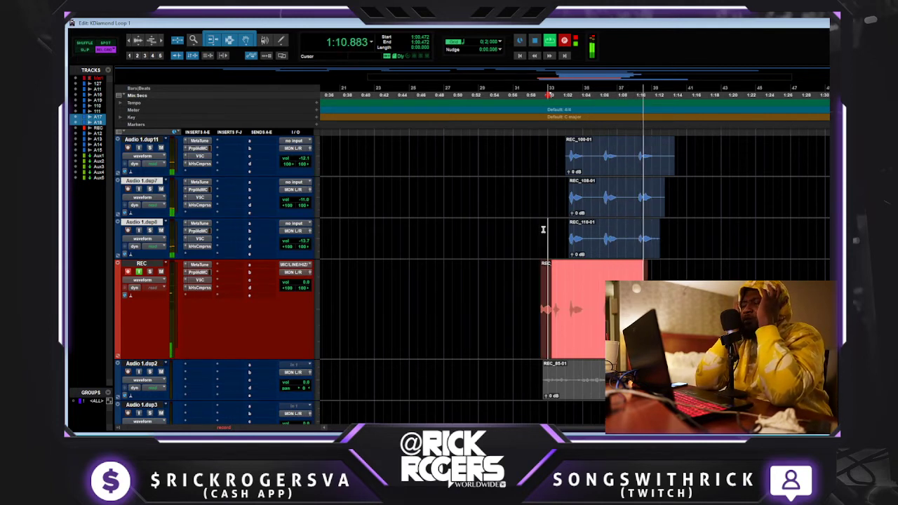
{"action": "key", "text": "space"}
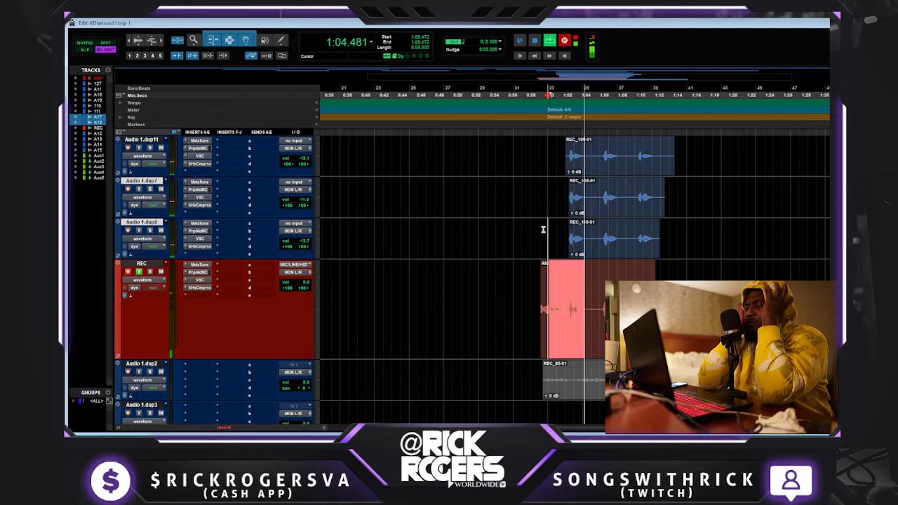
{"action": "key", "text": "space"}
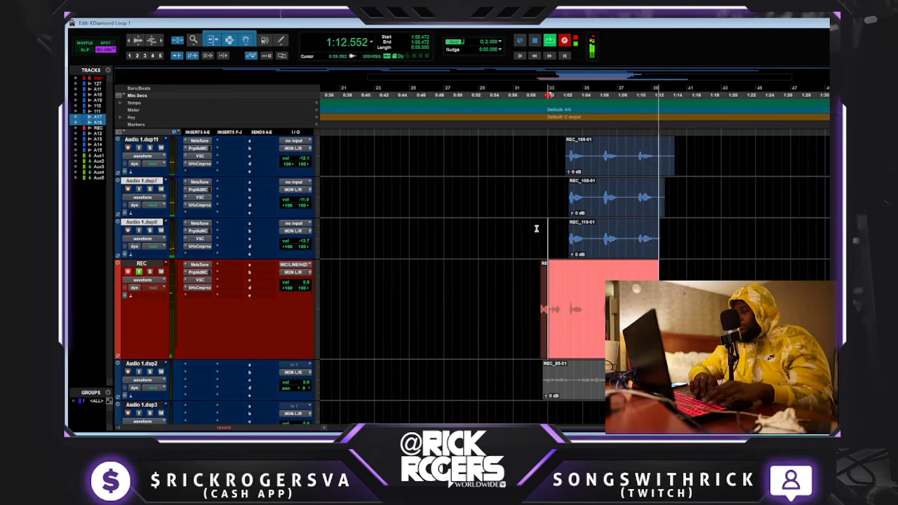
{"action": "key", "text": "space"}
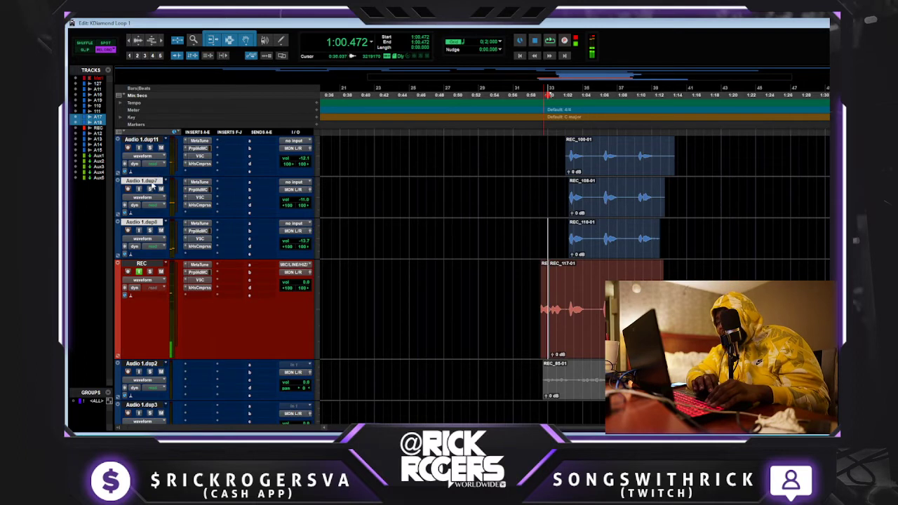
Duplicate Audio 1.dup7 and dup8, and place the REC_117-01 take on Audio 1.dup12 trimmed to start at about 1:02.5.
{"action": "left_click", "coordinate": [186, 309]}
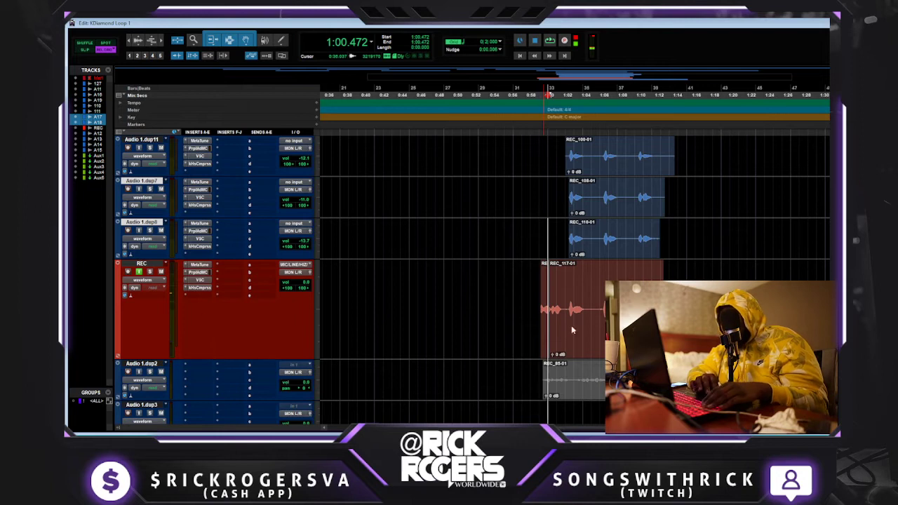
{"action": "left_click_drag", "start_coordinate": [570, 384], "coordinate": [566, 275]}
{"action": "key", "text": "space"}
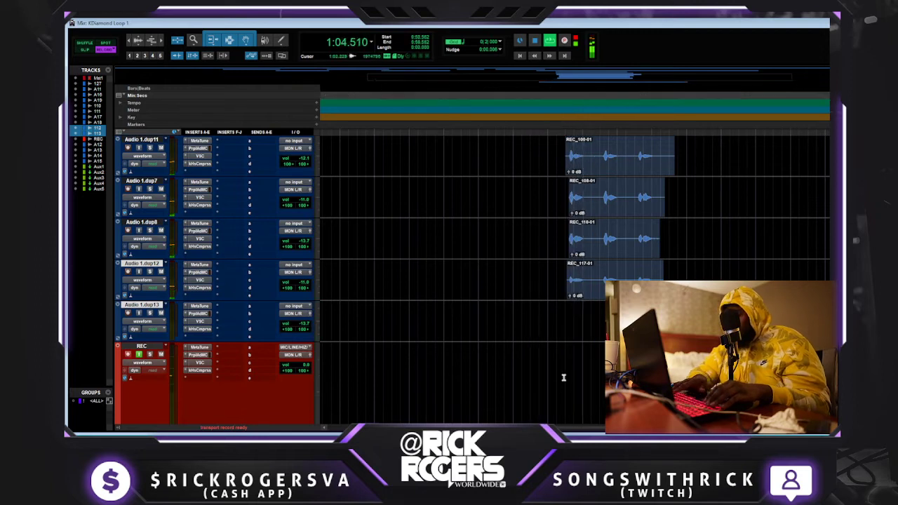
Lower the volume of Audio 1.dup12 and bring Audio 1.dup13 down to about -15.3 dB.
{"action": "key", "text": "ctrl+equal"}
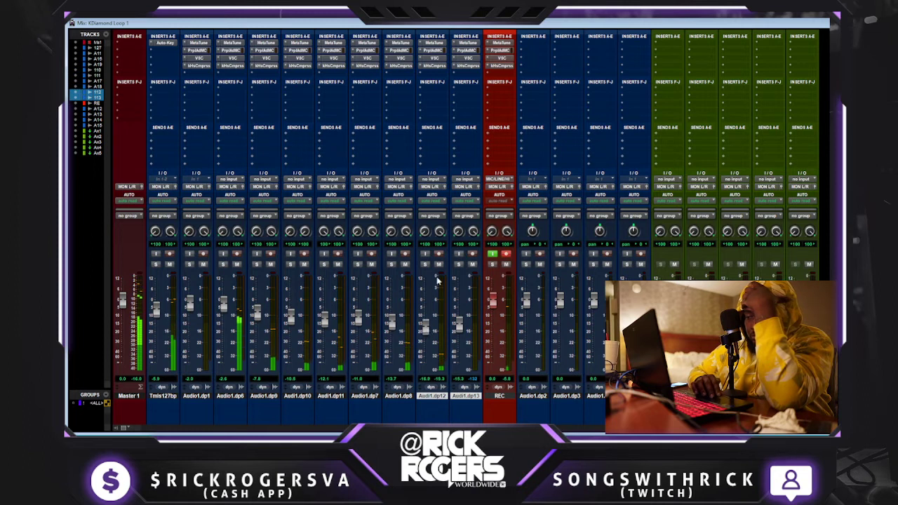
{"action": "key", "text": "ctrl+equal"}
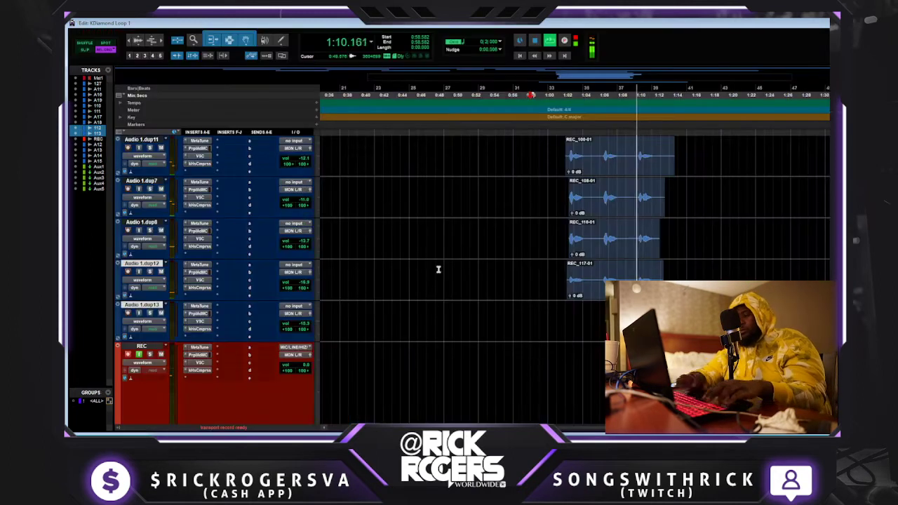
Clear the take on Audio 1.dup12 and record the layer again on REC from 0:59.527, retaking it until about 1:13.
{"action": "left_click", "coordinate": [541, 316]}
{"action": "key", "text": "ctrl+space"}
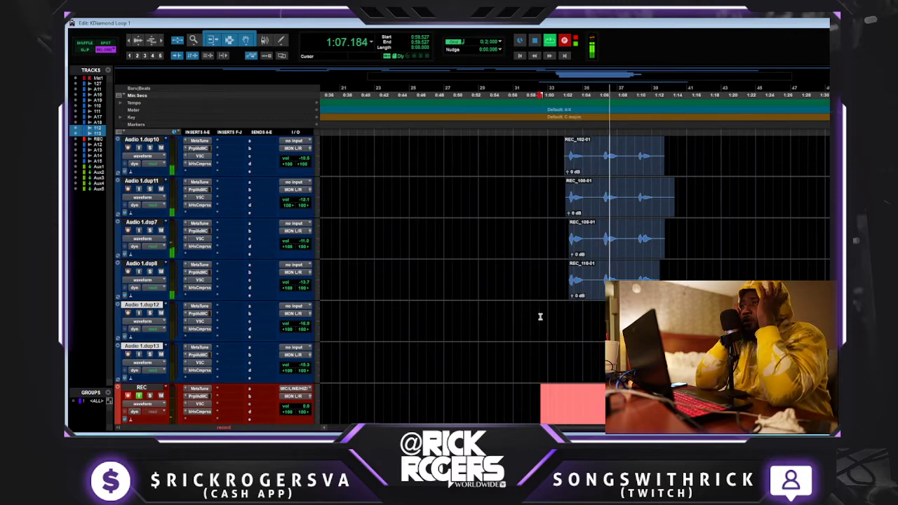
{"action": "key", "text": "space"}
{"action": "key", "text": "space"}
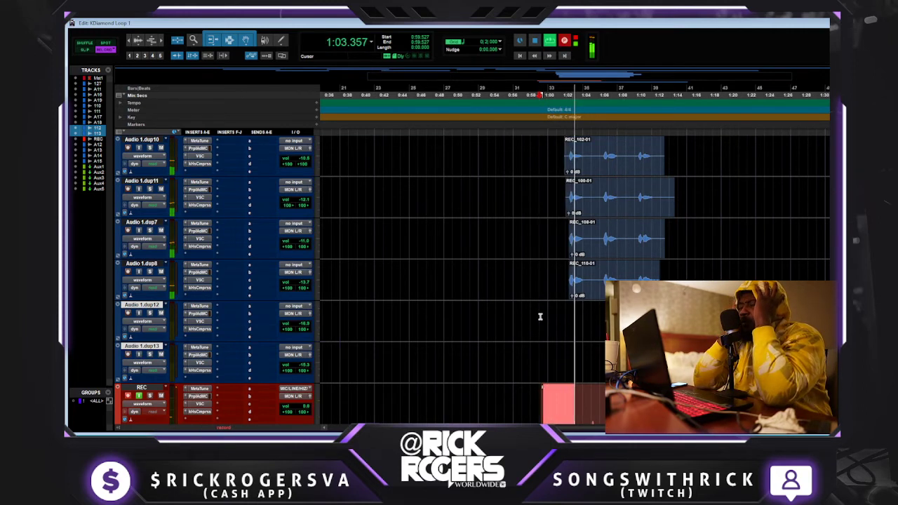
{"action": "key", "text": "space"}
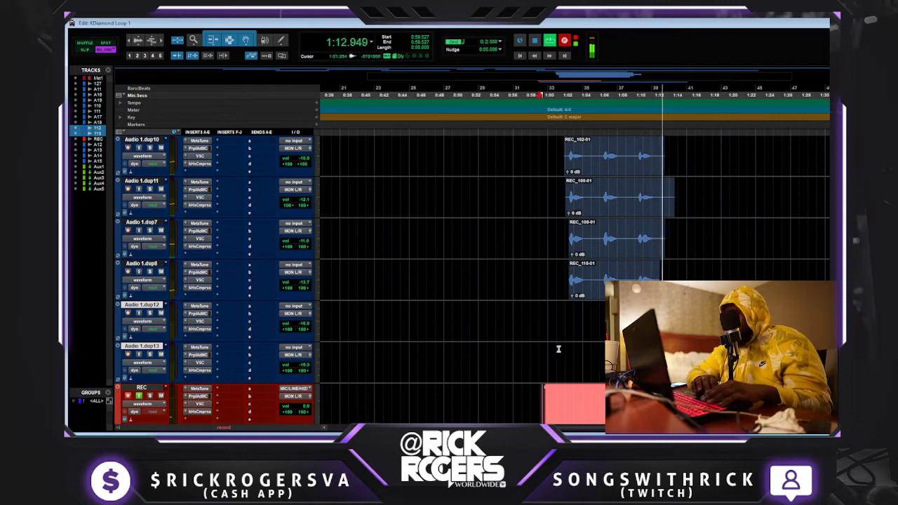
{"action": "key", "text": "space"}
Play back the new REC_120-01 take and move it from the REC track to Audio 1.dup13.
{"action": "key", "text": "space"}
{"action": "scroll", "coordinate": [571, 420], "scroll_direction": "down", "scroll_amount": 2}
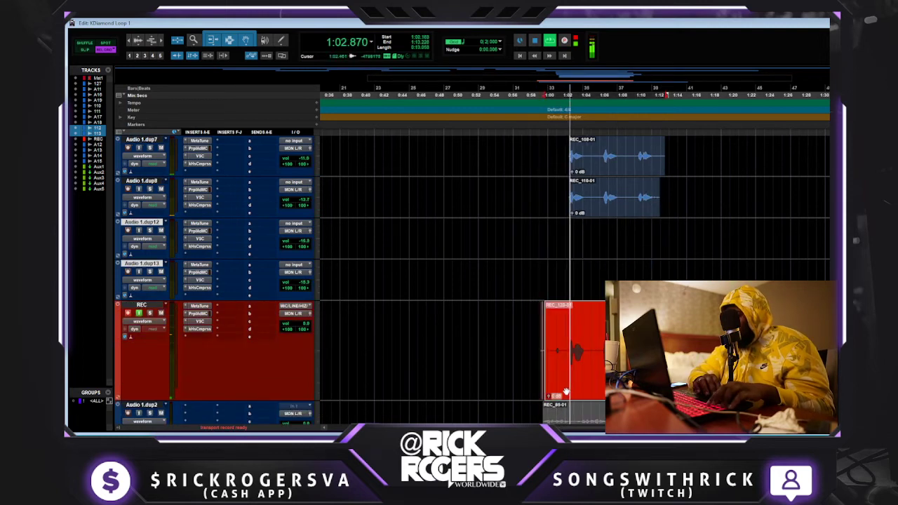
{"action": "left_click_drag", "start_coordinate": [569, 303], "coordinate": [577, 262]}
Record a further layer on the REC track from 1:00.472 and retake it from 1:01.417 until about 1:12.
{"action": "left_click", "coordinate": [551, 228]}
{"action": "key", "text": "ctrl+space"}
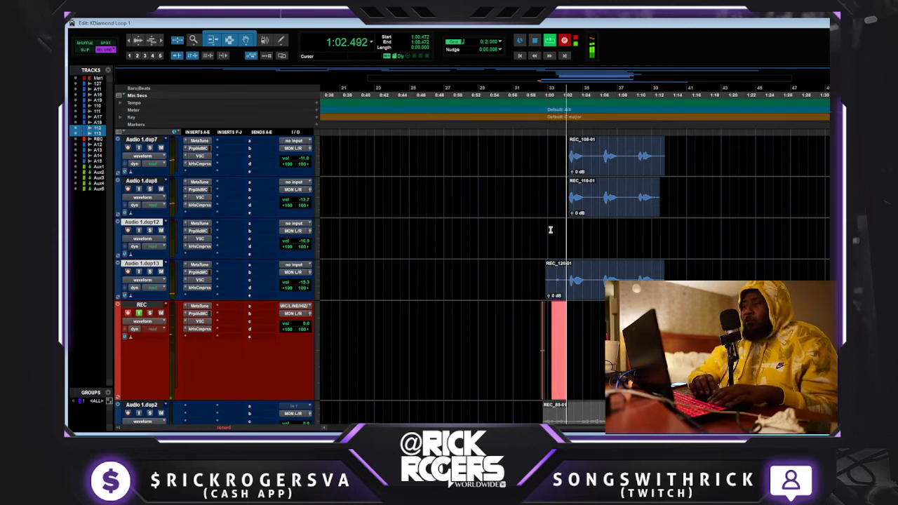
{"action": "key", "text": "space"}
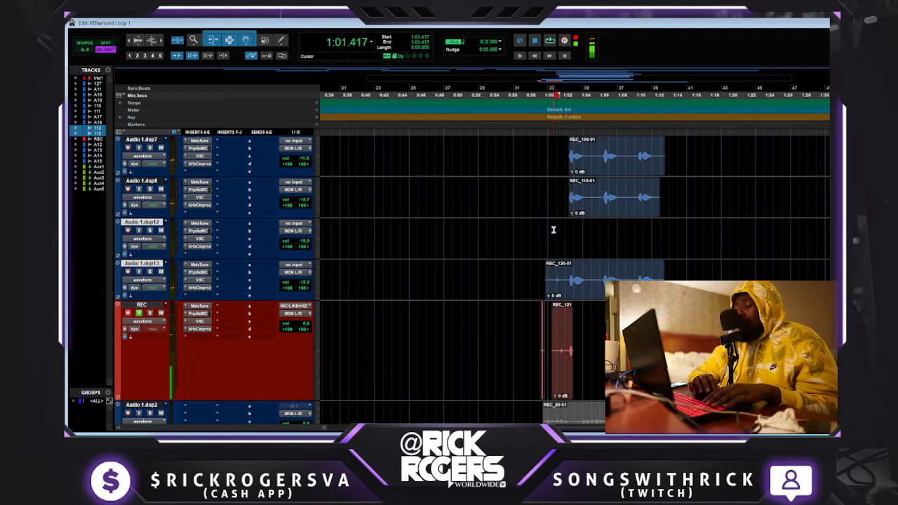
{"action": "key", "text": "ctrl+space"}
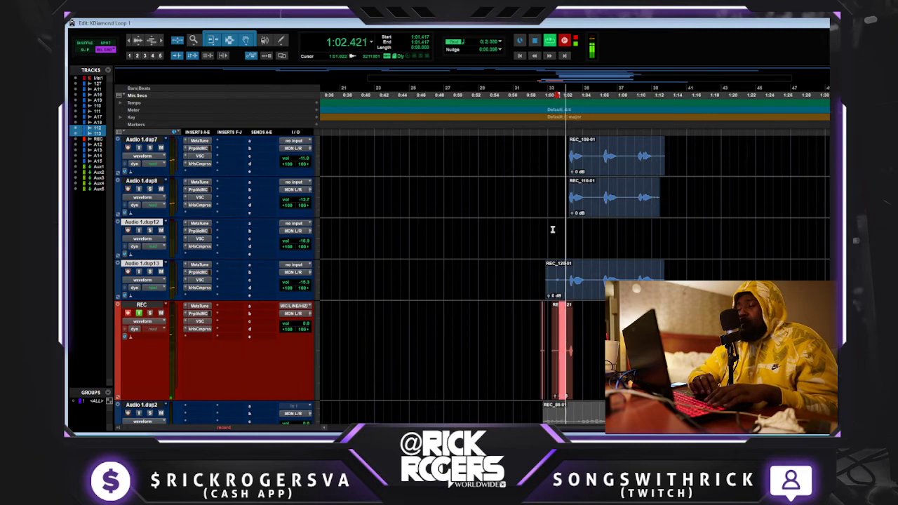
{"action": "key", "text": "space"}
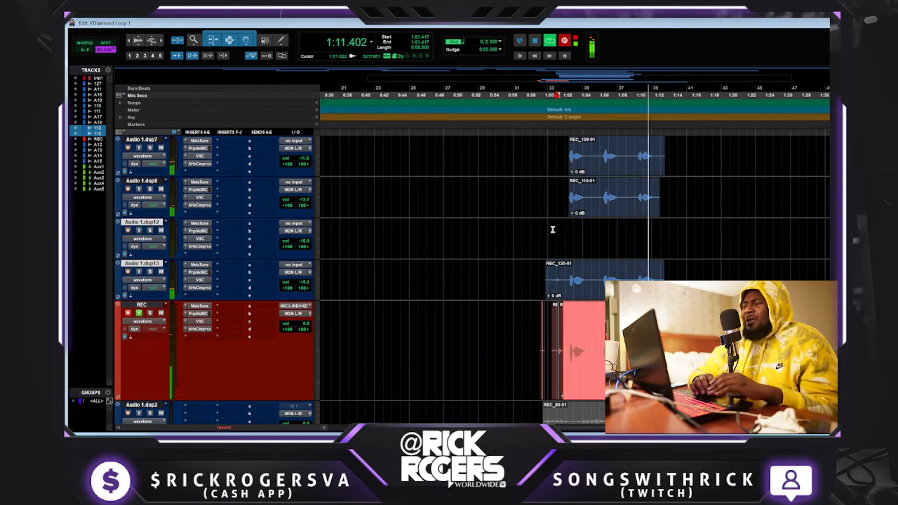
{"action": "key", "text": "space"}
Move the REC_123-01 take to Audio 1.dup12 and trim the dup12 and dup13 clips to start at about 1:02.7.
{"action": "key", "text": "ctrl+space"}
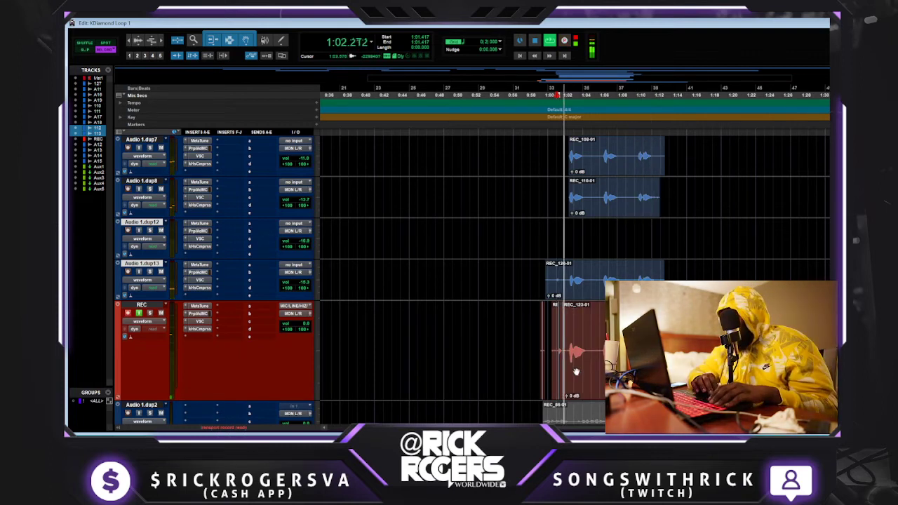
{"action": "left_click_drag", "start_coordinate": [572, 309], "coordinate": [568, 342]}
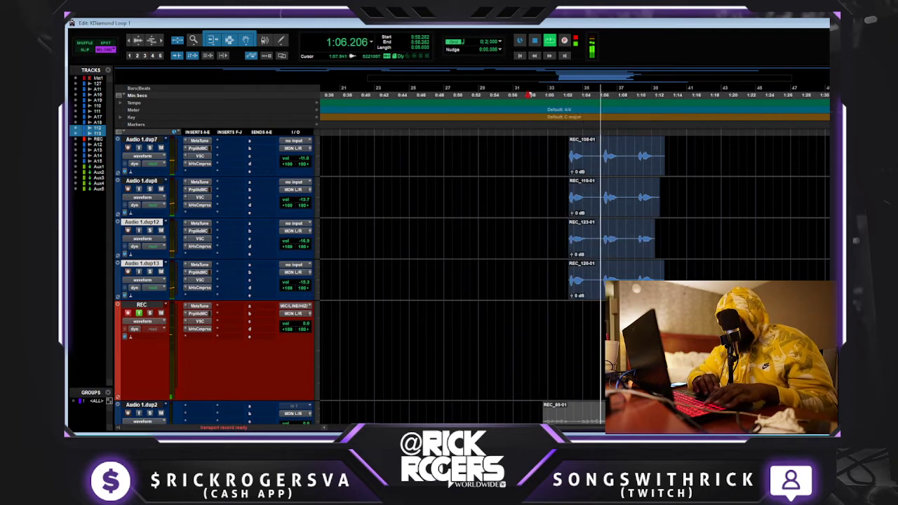
Cut the ends of the layered vocal clips on the duplicated tracks at 1:12.353.
{"action": "scroll", "coordinate": [710, 278], "scroll_direction": "up", "scroll_amount": 5}
{"action": "scroll", "coordinate": [709, 279], "scroll_direction": "down", "scroll_amount": 5}
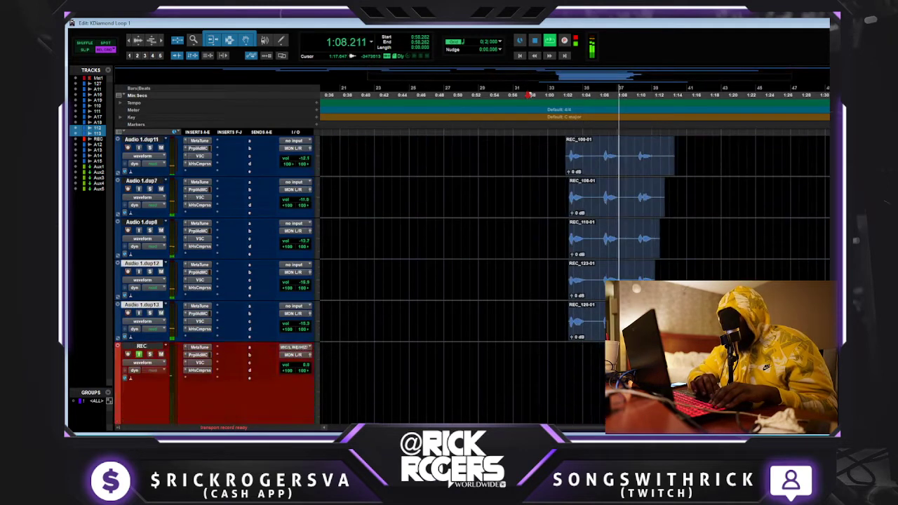
{"action": "scroll", "coordinate": [692, 221], "scroll_direction": "up", "scroll_amount": 2}
{"action": "left_click_drag", "start_coordinate": [699, 179], "coordinate": [651, 421]}
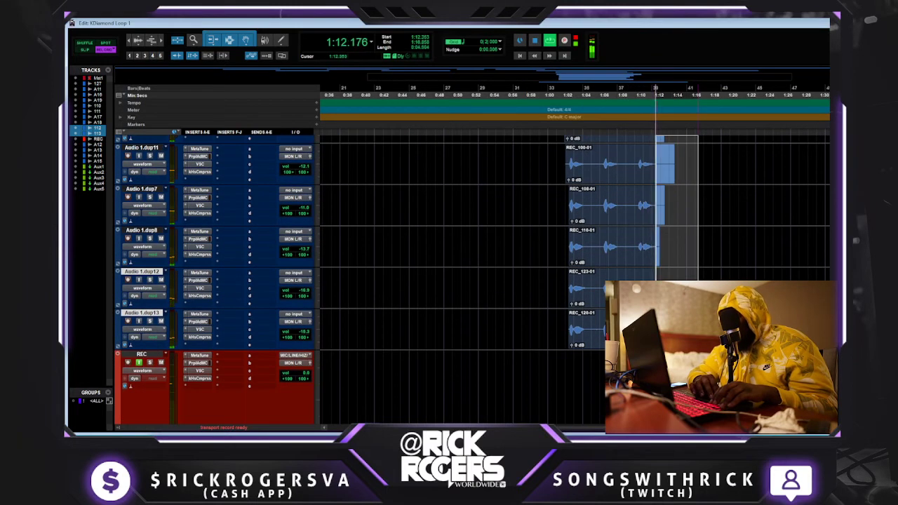
{"action": "scroll", "coordinate": [491, 245], "scroll_direction": "down", "scroll_amount": 3}
Record a new part on the REC track after 1:12.353 and retake it repeatedly from 1:10.866.
{"action": "scroll", "coordinate": [491, 245], "scroll_direction": "up", "scroll_amount": 6}
{"action": "scroll", "coordinate": [562, 245], "scroll_direction": "up", "scroll_amount": 3}
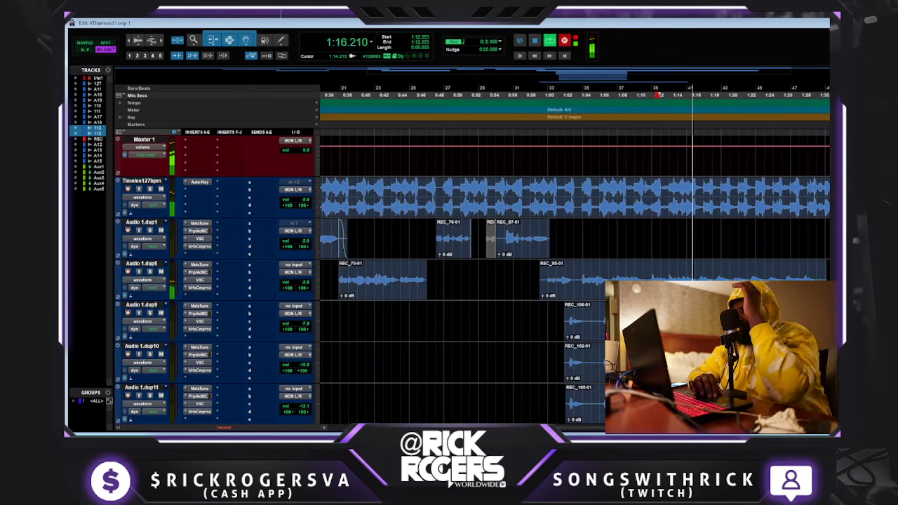
{"action": "scroll", "coordinate": [491, 281], "scroll_direction": "down", "scroll_amount": 10}
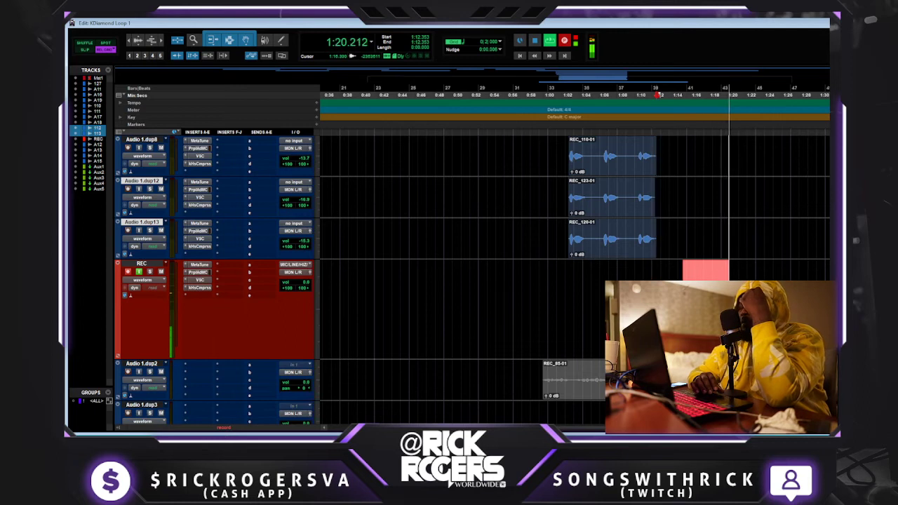
{"action": "key", "text": "space"}
{"action": "key", "text": "ctrl+space"}
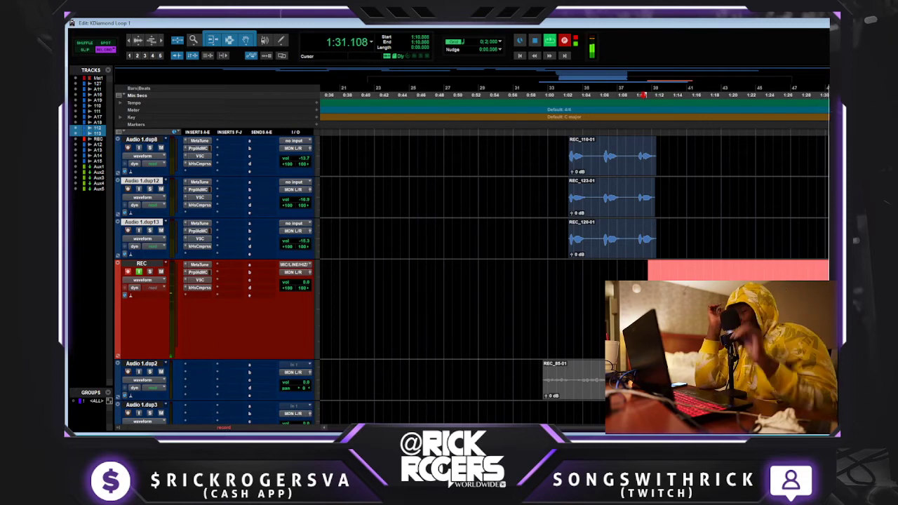
{"action": "key", "text": "space"}
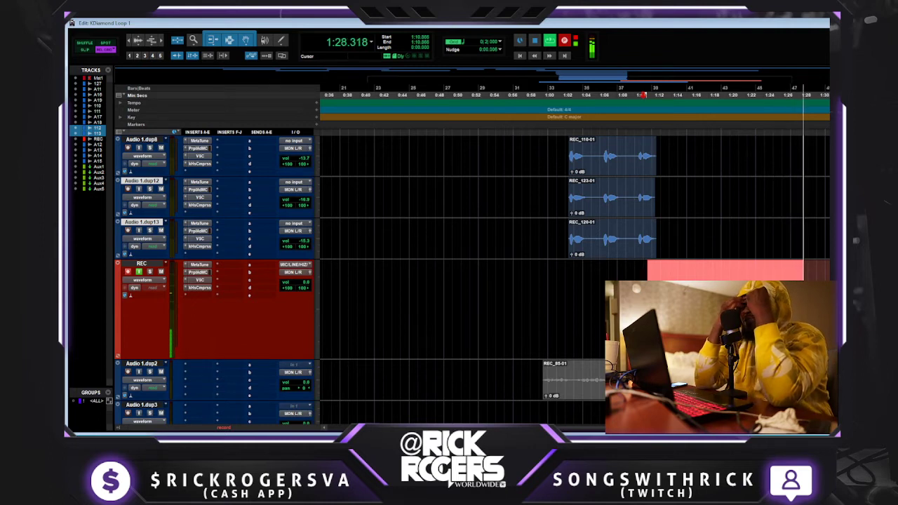
{"action": "key", "text": "space"}
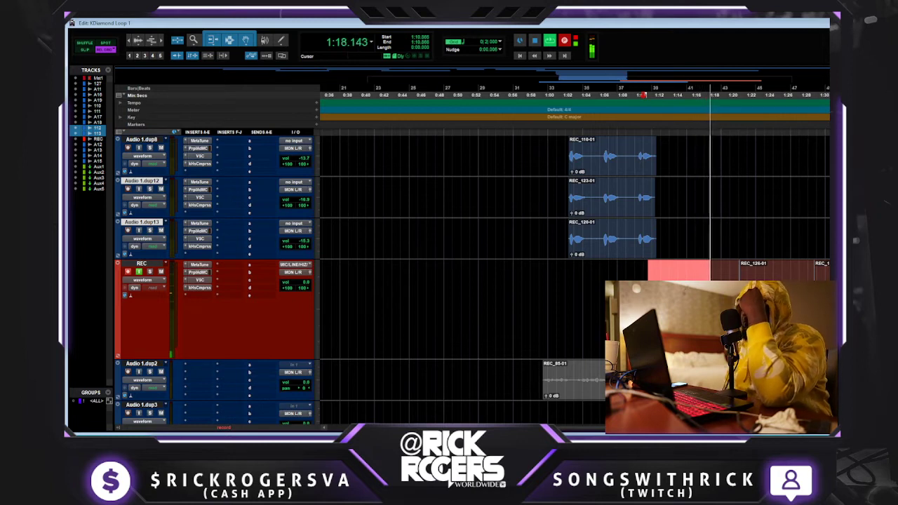
{"action": "key", "text": "space"}
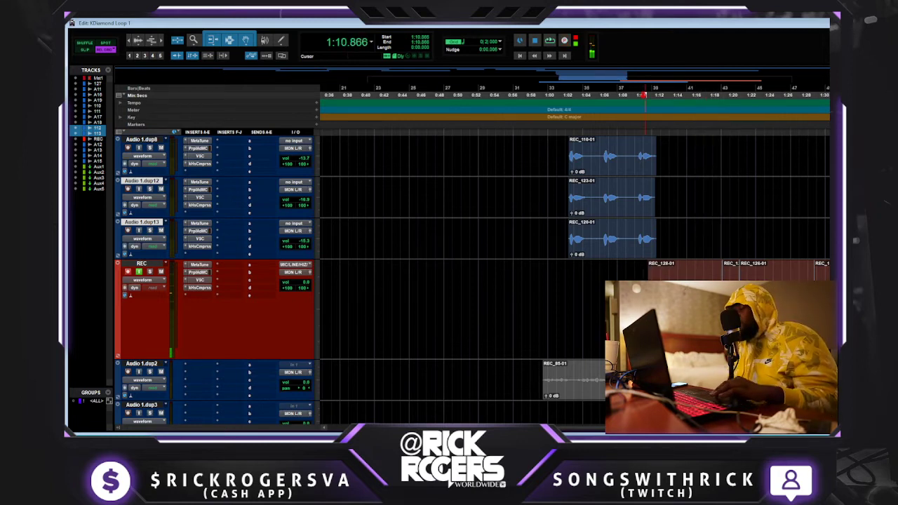
Retake the REC part from 1:12.755 and again from 1:14.645 to about 1:32, and turn off REC input monitoring.
{"action": "key", "text": "ctrl+space"}
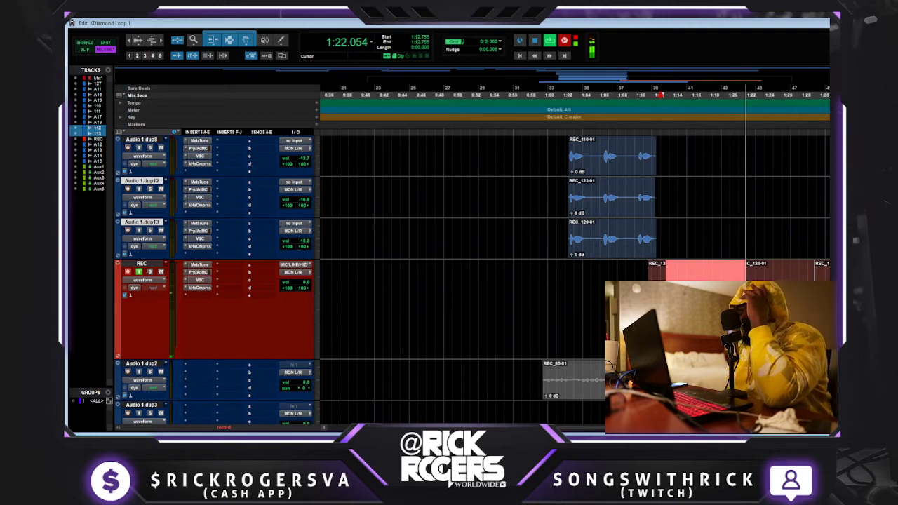
{"action": "key", "text": "space"}
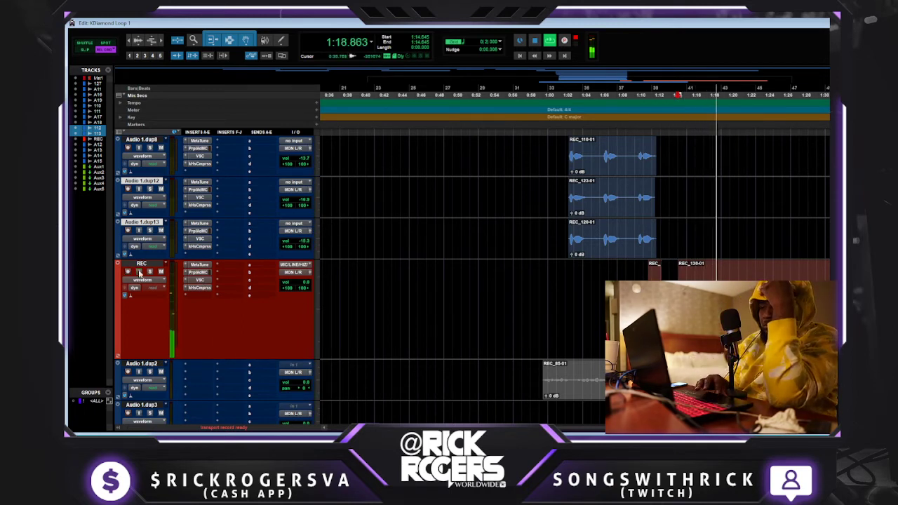
Duplicate the Audio 1.dup13 track, move the REC_130-01 take onto the duplicate, and play it from 1:13.700.
{"action": "left_click", "coordinate": [149, 224]}
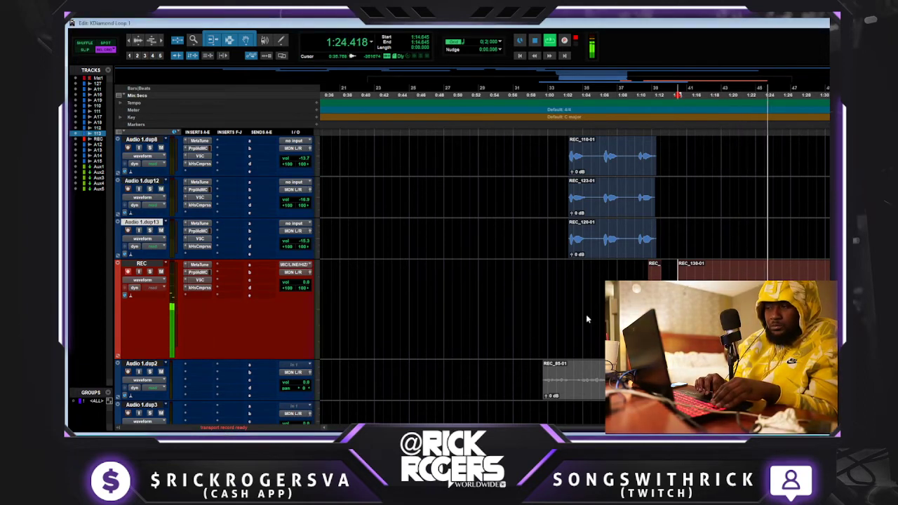
{"action": "key", "text": "alt+shift+d"}
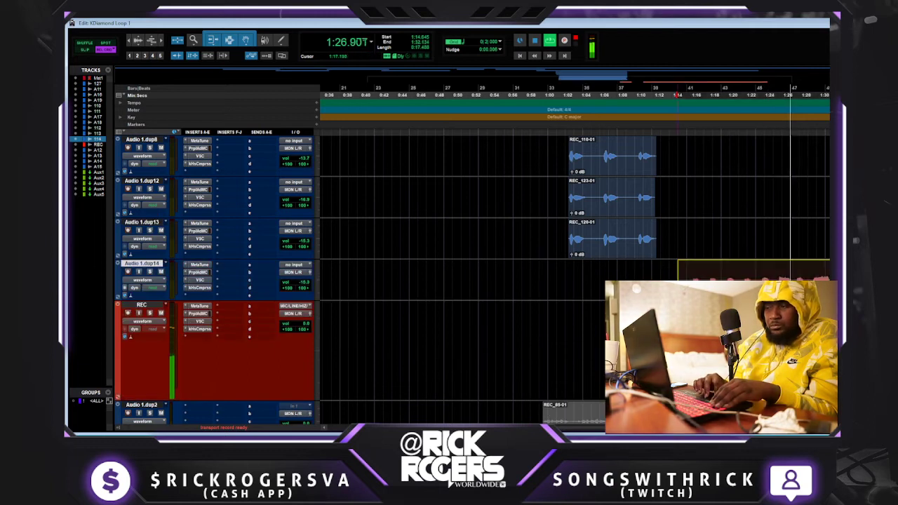
{"action": "key", "text": "space"}
{"action": "left_click", "coordinate": [668, 270]}
{"action": "key", "text": "space"}
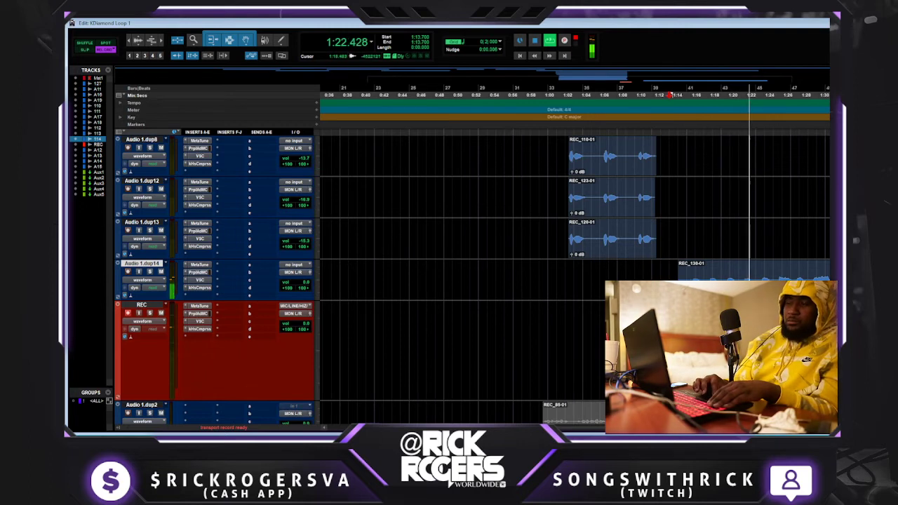
Record another layer on the REC track from 1:09.921 and retake it repeatedly.
{"action": "left_click", "coordinate": [636, 265]}
{"action": "key", "text": "ctrl+space"}
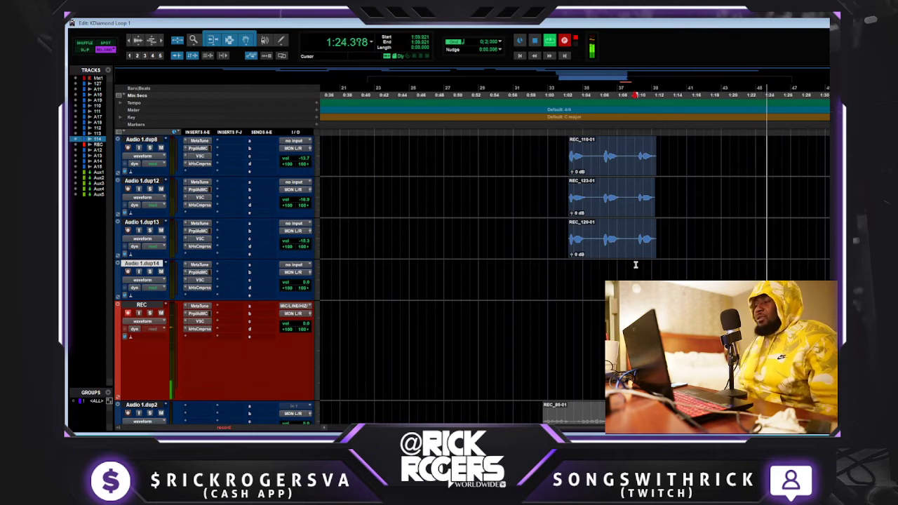
{"action": "key", "text": "space"}
{"action": "key", "text": "space"}
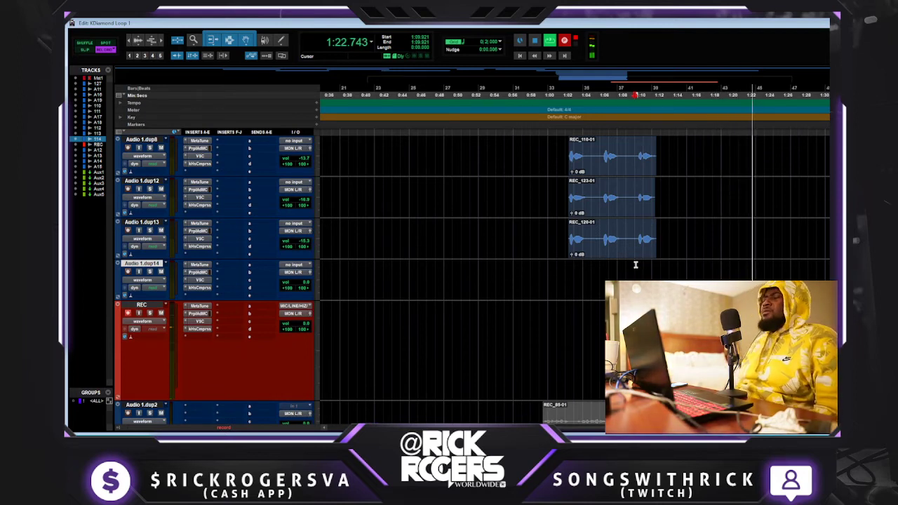
{"action": "key", "text": "space"}
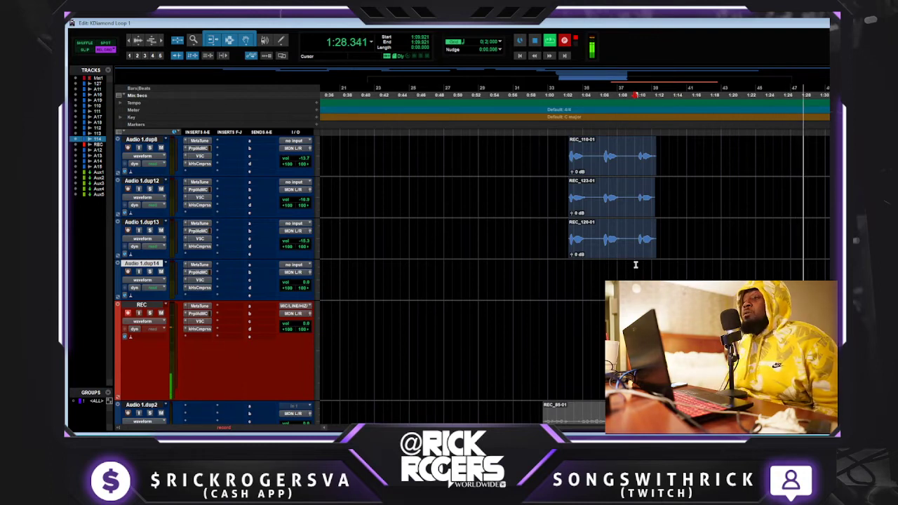
{"action": "key", "text": "space"}
{"action": "key", "text": "space"}
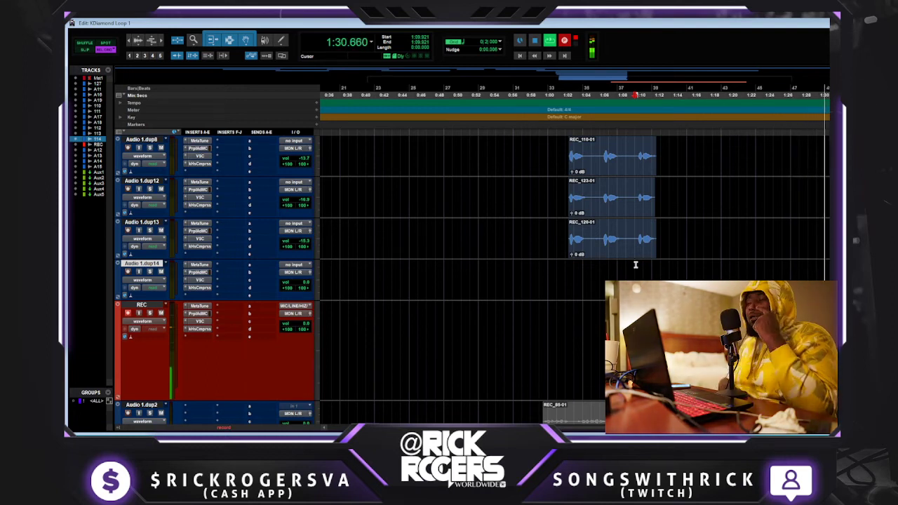
Play from 1:14.645, retake the REC part from an earlier point, and try it again from 1:12.755.
{"action": "left_click", "coordinate": [679, 275]}
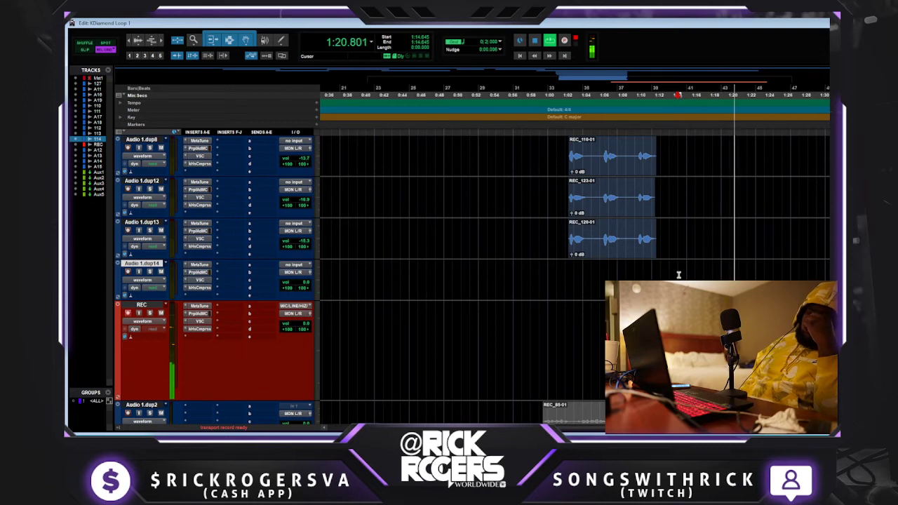
{"action": "key", "text": "space"}
{"action": "left_click", "coordinate": [634, 272]}
{"action": "key", "text": "ctrl+space"}
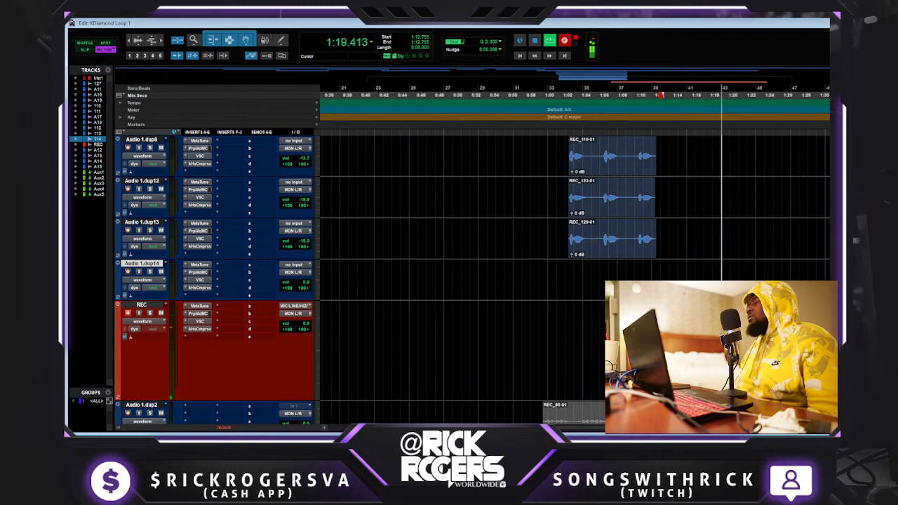
{"action": "key", "text": "space"}
{"action": "key", "text": "space"}
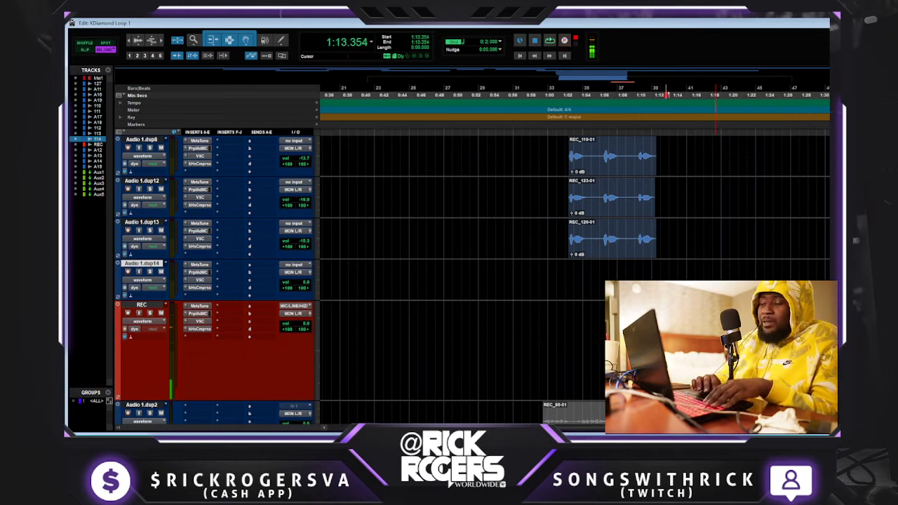
Play back the lead and layered vocals from 1:15.590 and 1:12.755 to examine where the next part enters.
{"action": "key", "text": "space"}
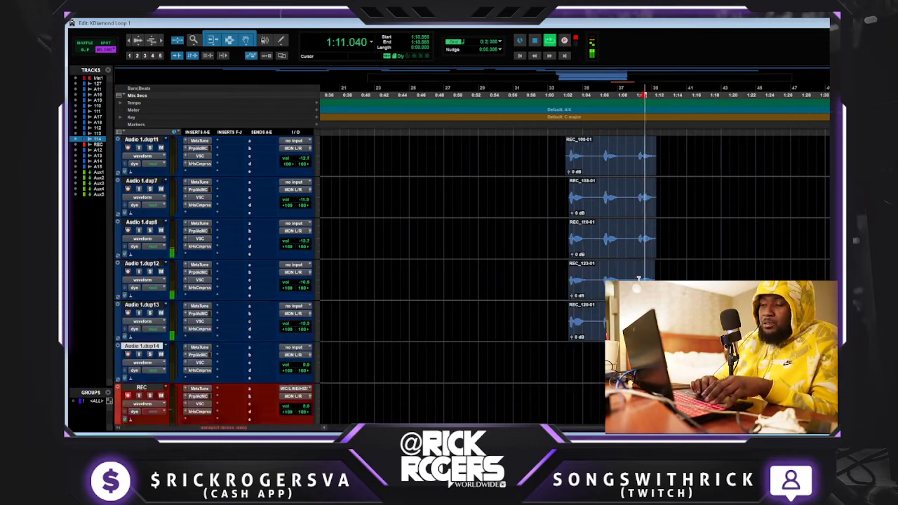
{"action": "scroll", "coordinate": [642, 277], "scroll_direction": "up", "scroll_amount": 5}
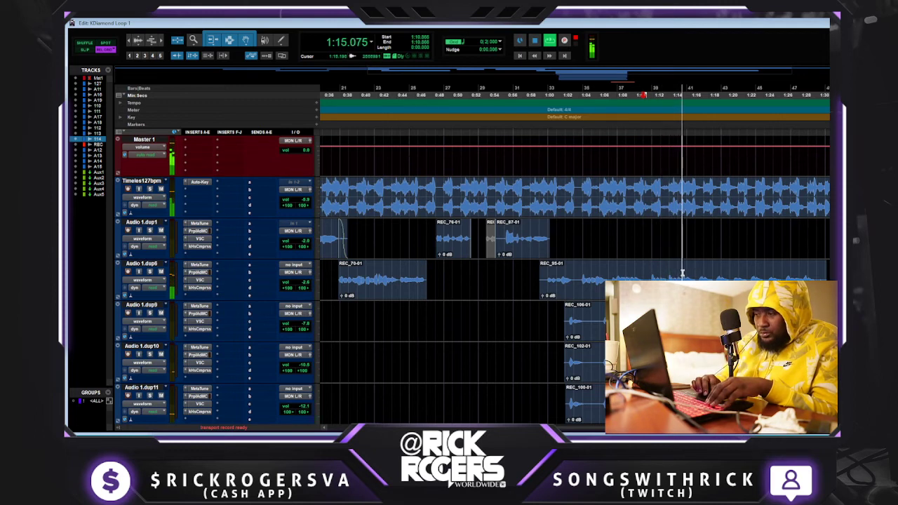
{"action": "key", "text": "ctrl+bracketright"}
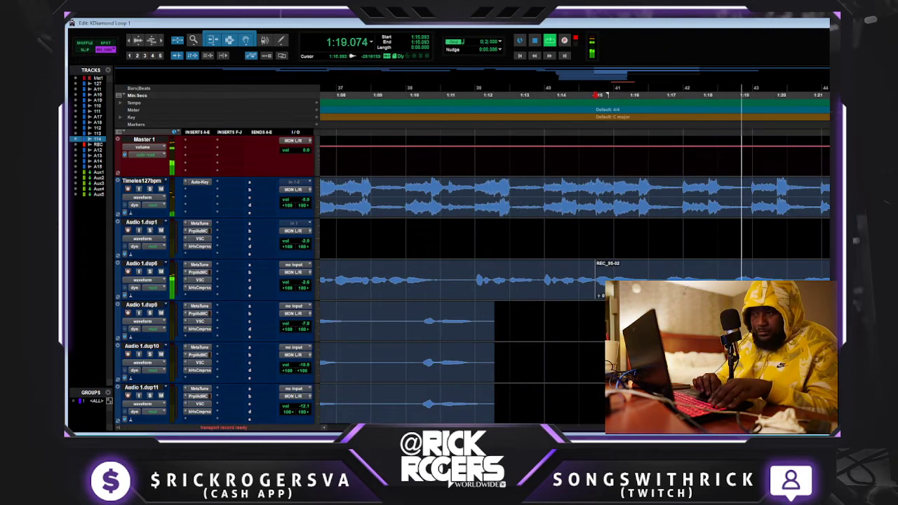
{"action": "left_click", "coordinate": [630, 277]}
{"action": "key", "text": "space"}
{"action": "key", "text": "space"}
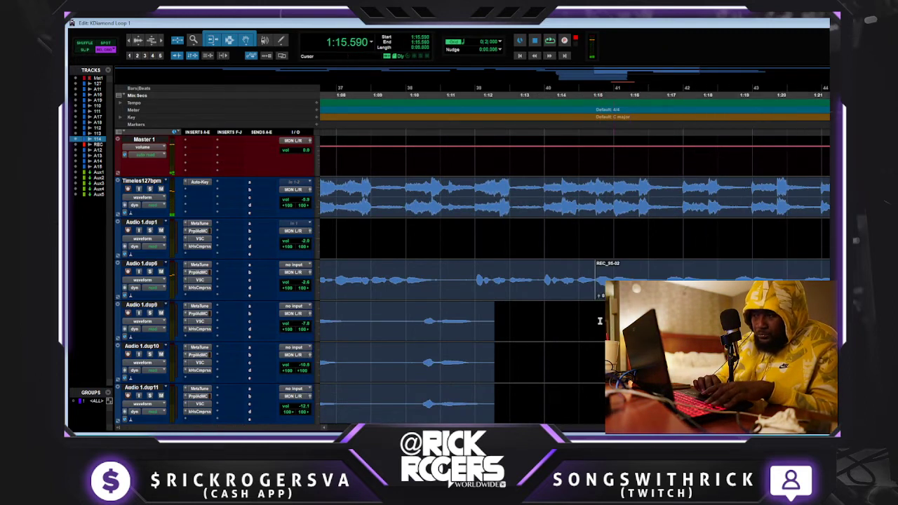
{"action": "left_click", "coordinate": [510, 320]}
{"action": "key", "text": "space"}
{"action": "key", "text": "space"}
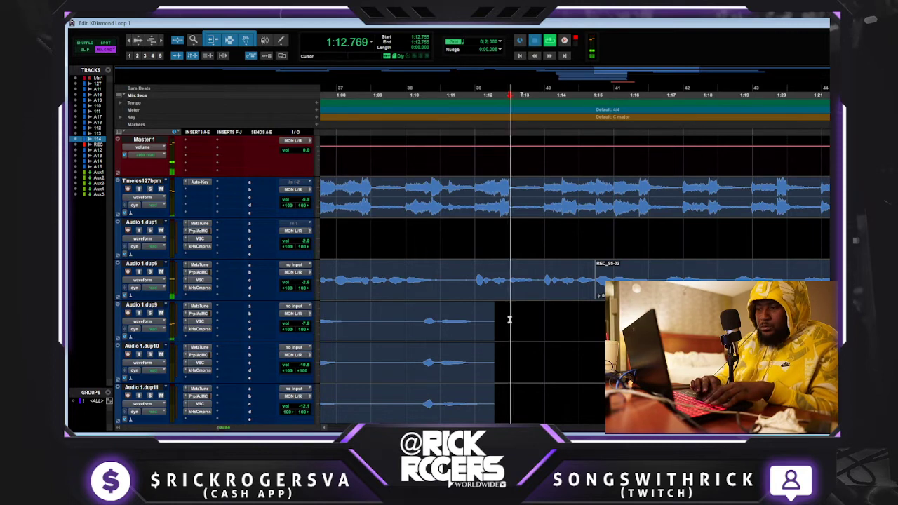
{"action": "scroll", "coordinate": [510, 320], "scroll_direction": "down", "scroll_amount": 10}
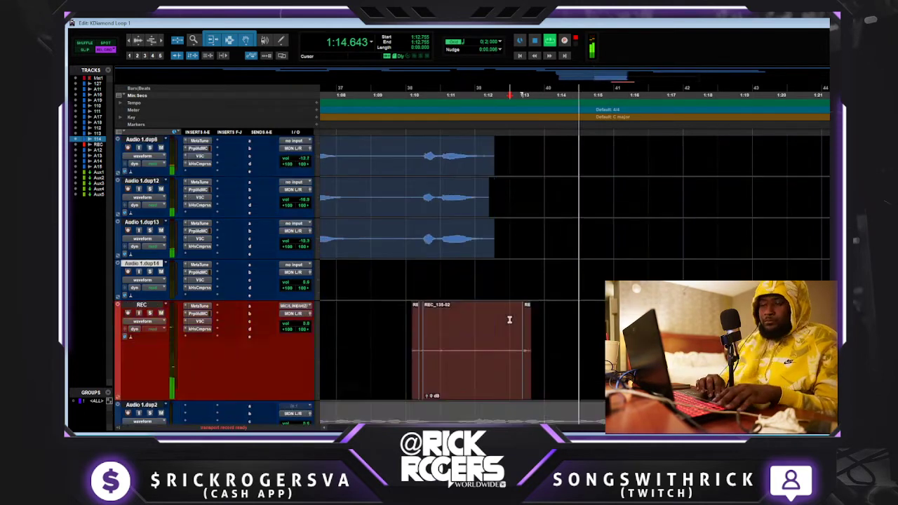
{"action": "scroll", "coordinate": [510, 322], "scroll_direction": "up", "scroll_amount": 4}
Record a new layer on the REC track from 1:12.755 to about 1:30 and play it back.
{"action": "key", "text": "space"}
{"action": "key", "text": "space"}
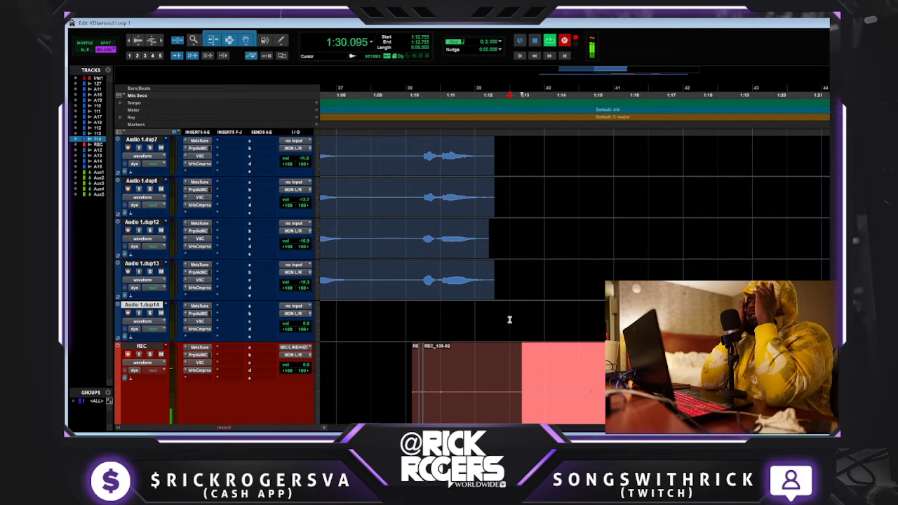
{"action": "key", "text": "space"}
{"action": "key", "text": "space"}
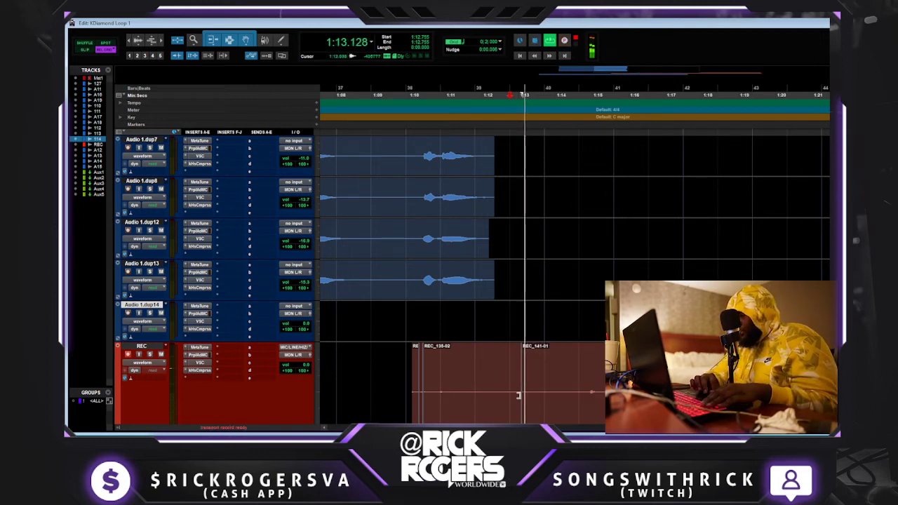
Trim the REC_141-01 take to start at 1:15.590 and move it to Audio 1.dup10.
{"action": "key", "text": "ctrl+z"}
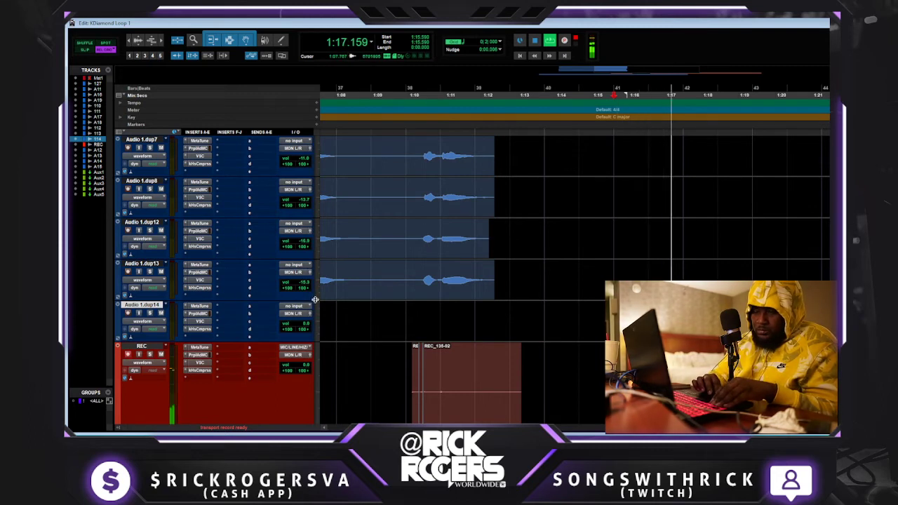
{"action": "key", "text": "ctrl+alt+Down"}
{"action": "key", "text": "ctrl+alt+Down"}
{"action": "scroll", "coordinate": [531, 355], "scroll_direction": "down", "scroll_amount": 5}
{"action": "scroll", "coordinate": [560, 363], "scroll_direction": "up", "scroll_amount": 6}
{"action": "key", "text": "ctrl+v"}
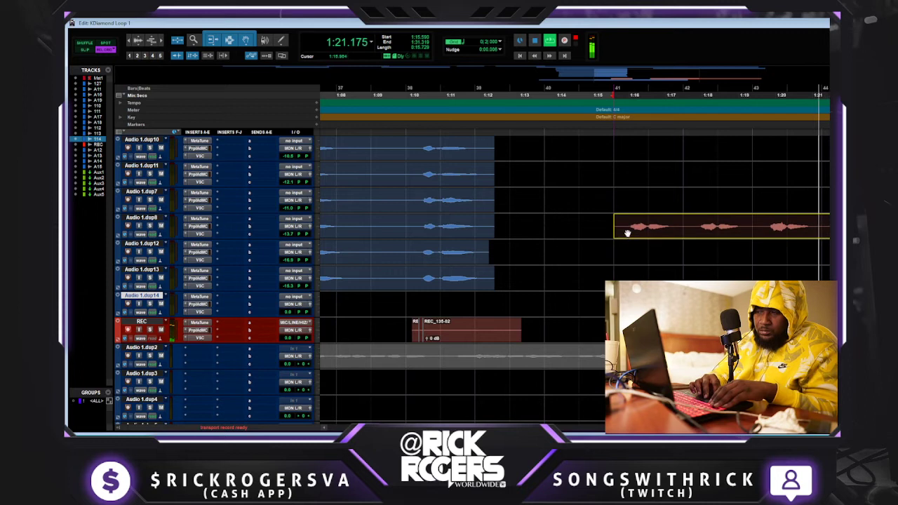
{"action": "scroll", "coordinate": [632, 236], "scroll_direction": "up", "scroll_amount": 4}
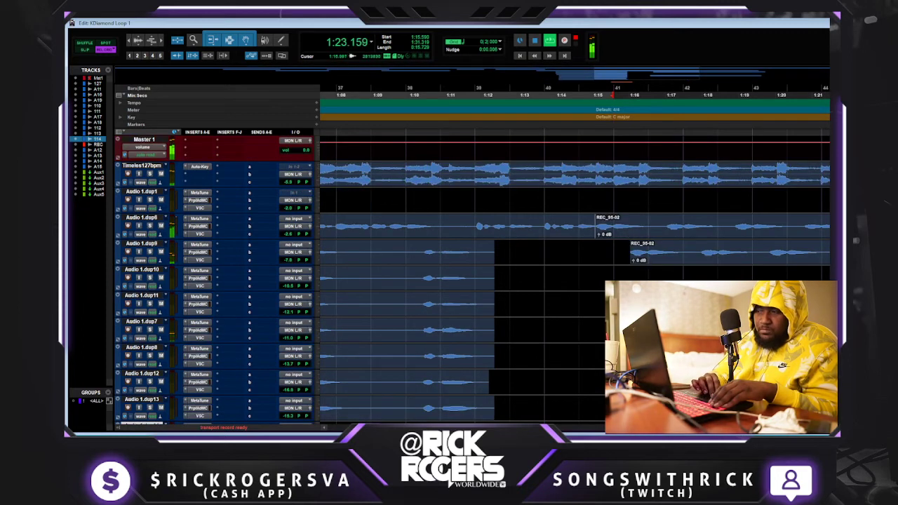
{"action": "key", "text": "ctrl+v"}
{"action": "left_click_drag", "start_coordinate": [581, 239], "coordinate": [625, 289]}
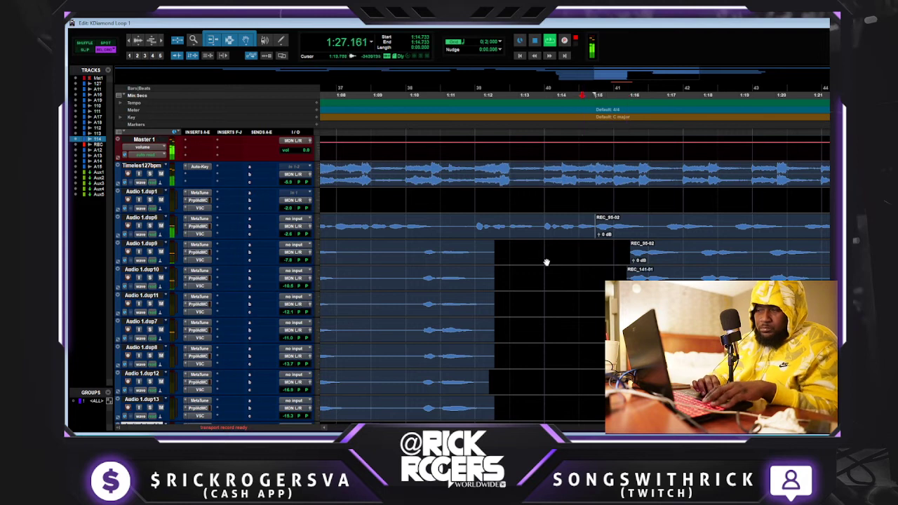
Record another layer on the REC track from 1:13.700, retake it once, and play it back.
{"action": "left_click", "coordinate": [545, 248]}
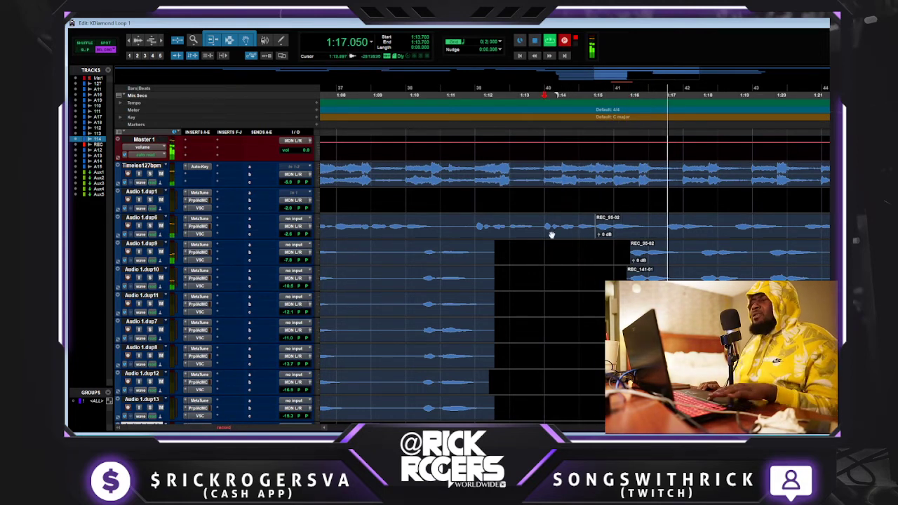
{"action": "key", "text": "space"}
{"action": "key", "text": "space"}
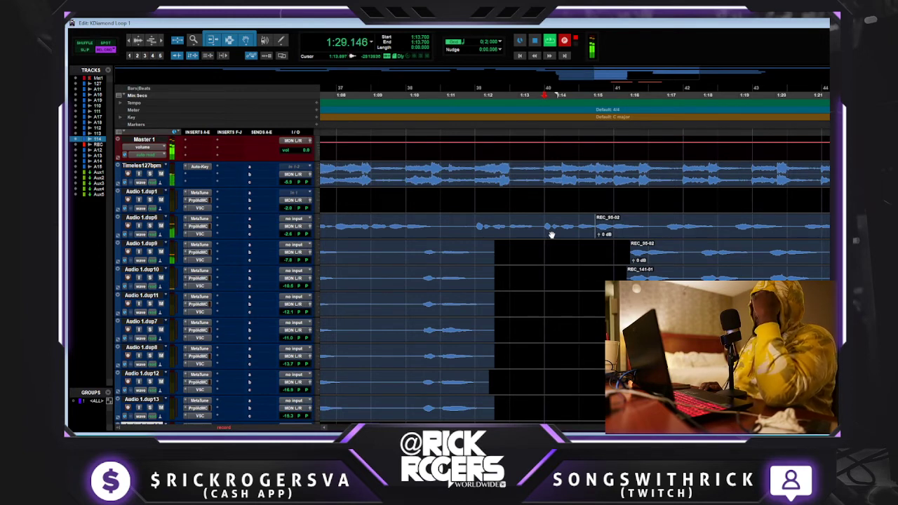
{"action": "key", "text": "ctrl+bracketleft"}
{"action": "key", "text": "space"}
{"action": "key", "text": "space"}
Delete the leftover fragments and the start of REC_143-01 on the REC track between 1:08.976 and 1:15.590.
{"action": "scroll", "coordinate": [552, 234], "scroll_direction": "down", "scroll_amount": 3}
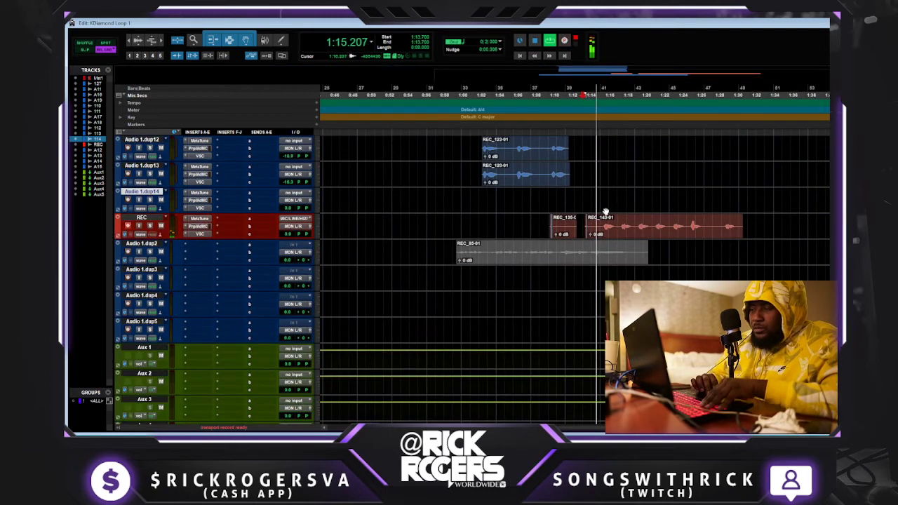
{"action": "left_click_drag", "start_coordinate": [601, 224], "coordinate": [543, 226]}
{"action": "key", "text": "Delete"}
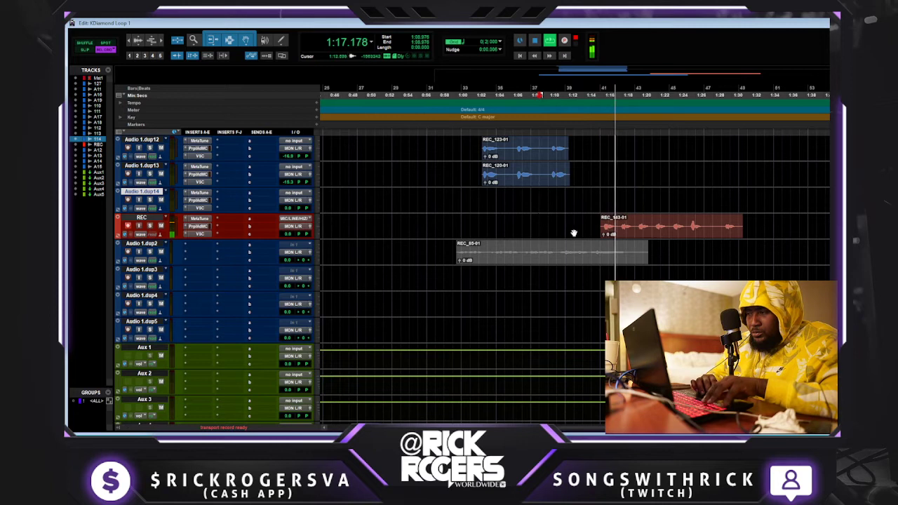
Move the trimmed REC_143-01 take from the REC track to Audio 1.dup11.
{"action": "left_click", "coordinate": [618, 233]}
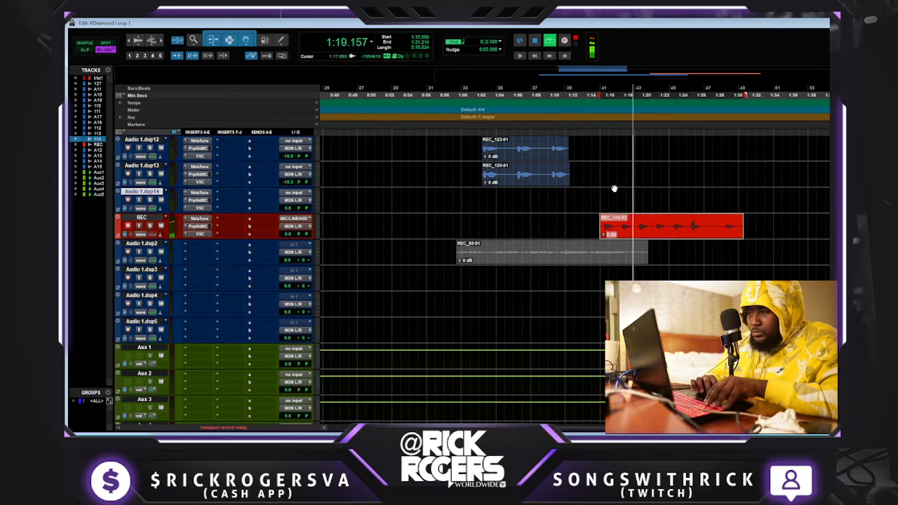
{"action": "left_click_drag", "start_coordinate": [617, 228], "coordinate": [631, 198]}
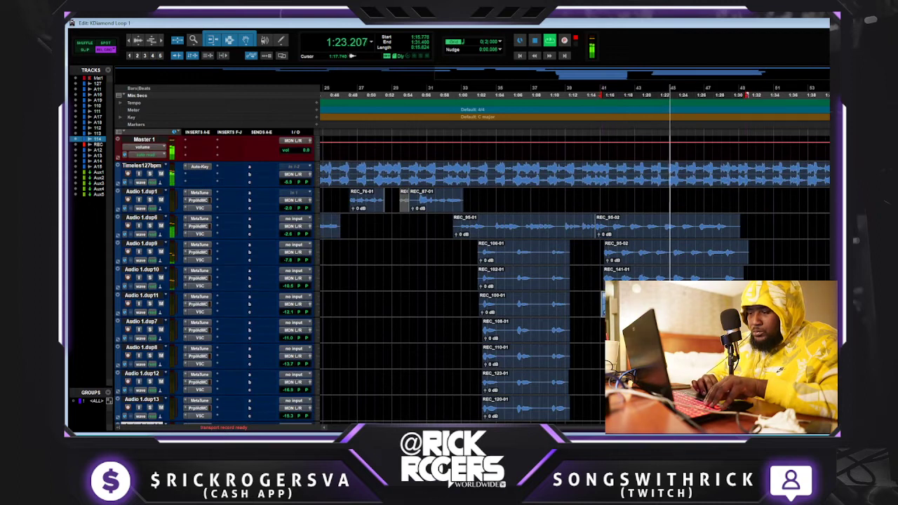
{"action": "scroll", "coordinate": [574, 280], "scroll_direction": "down", "scroll_amount": 5}
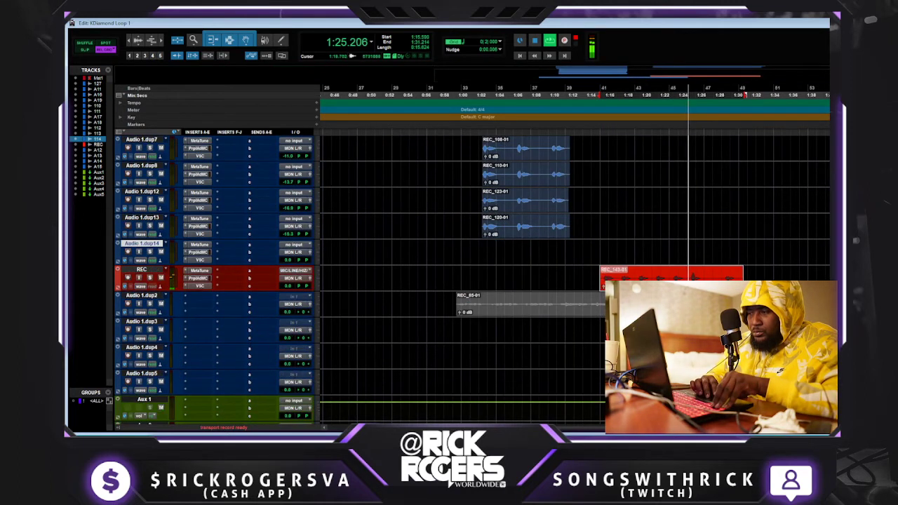
{"action": "left_click_drag", "start_coordinate": [632, 275], "coordinate": [631, 207]}
Play from 1:15.590 and delete the section from 1:27.307 to 1:28.978 on Audio 1.dup9, dup10 and dup11.
{"action": "left_click", "coordinate": [605, 177]}
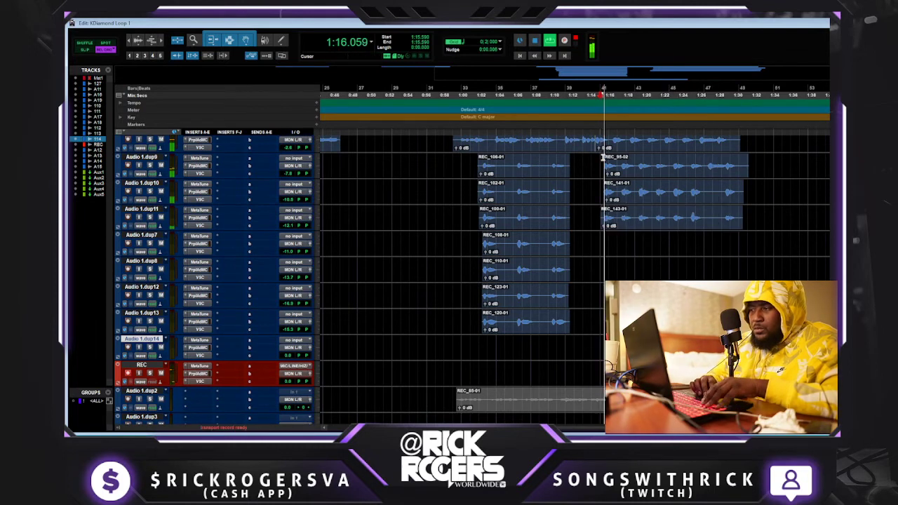
{"action": "left_click_drag", "start_coordinate": [707, 163], "coordinate": [723, 213]}
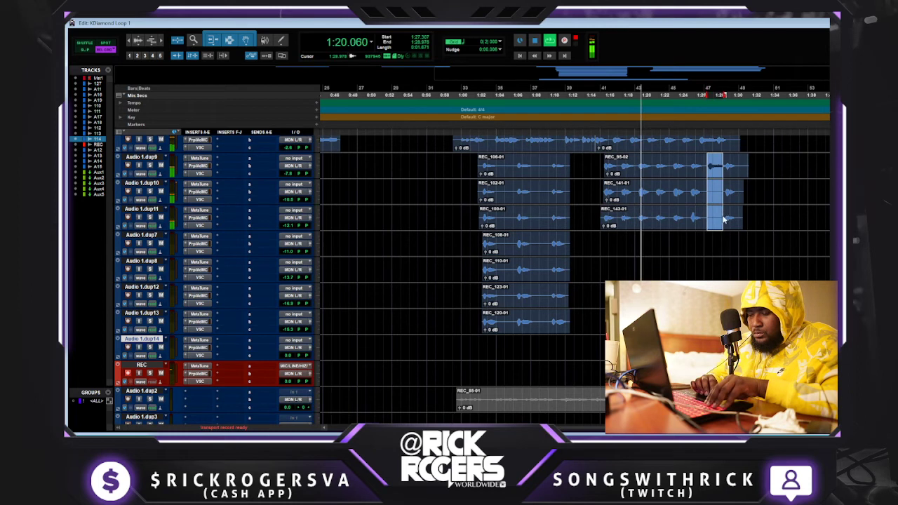
{"action": "key", "text": "Delete"}
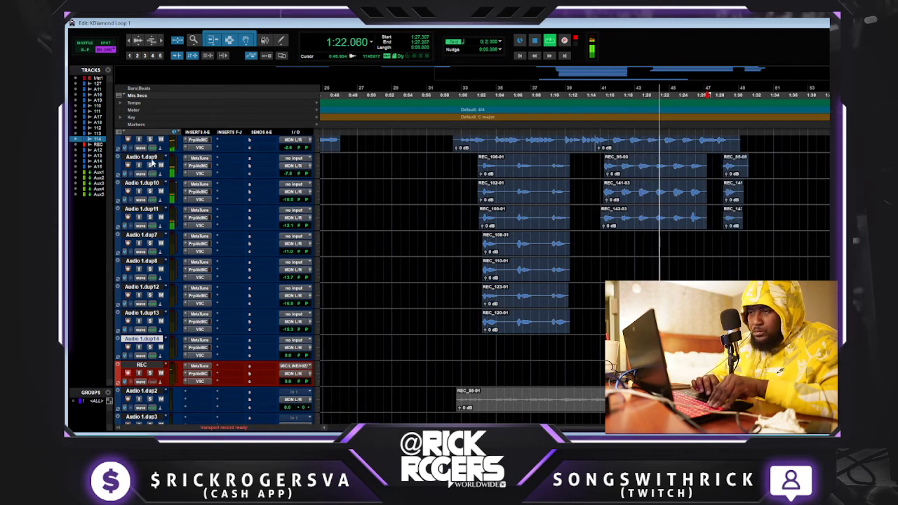
On Audio 1.dup9, dup10 and dup11, select the last clips' start from 1:28.700 to 1:29.222 and delete their tails from 1:30.975.
{"action": "left_click", "coordinate": [151, 158]}
{"action": "left_click", "coordinate": [145, 209], "text": "shift"}
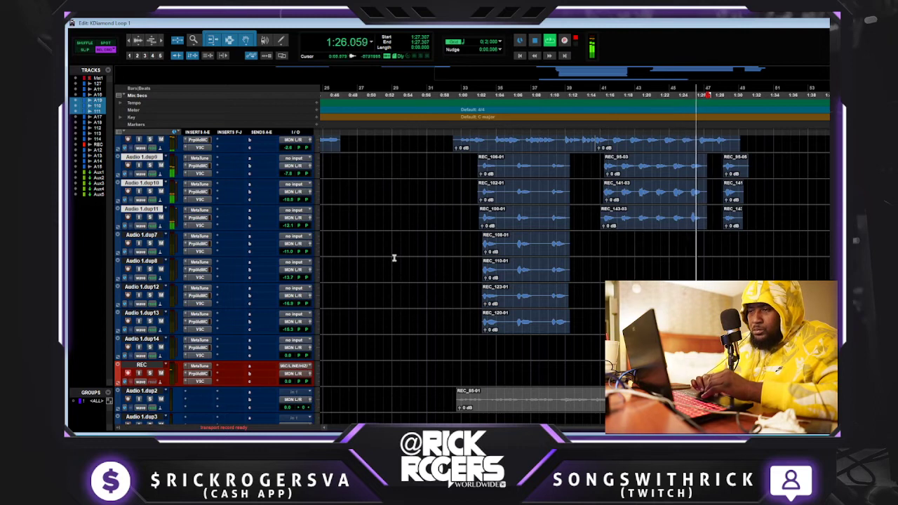
{"action": "key", "text": "ctrl+bracketright"}
{"action": "key", "text": "ctrl+bracketright"}
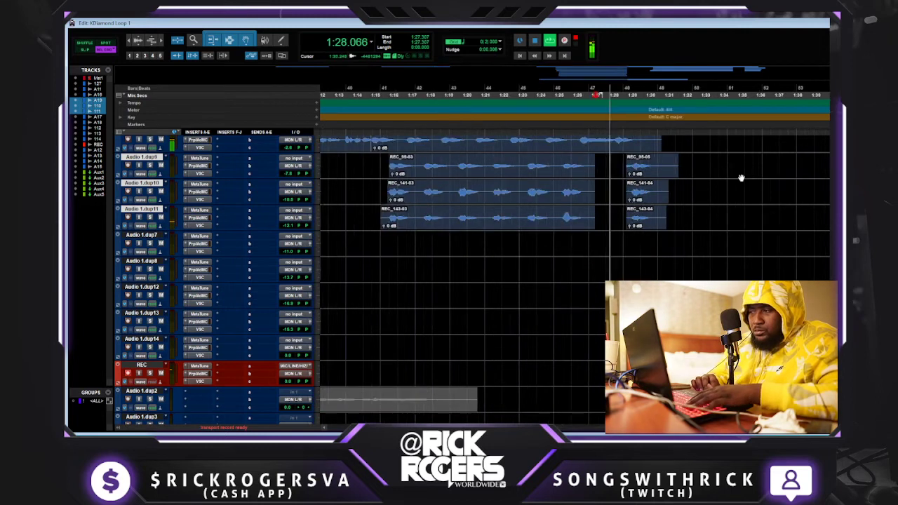
{"action": "left_click_drag", "start_coordinate": [646, 153], "coordinate": [665, 229]}
{"action": "key", "text": "ctrl+bracketleft"}
{"action": "key", "text": "ctrl+bracketleft"}
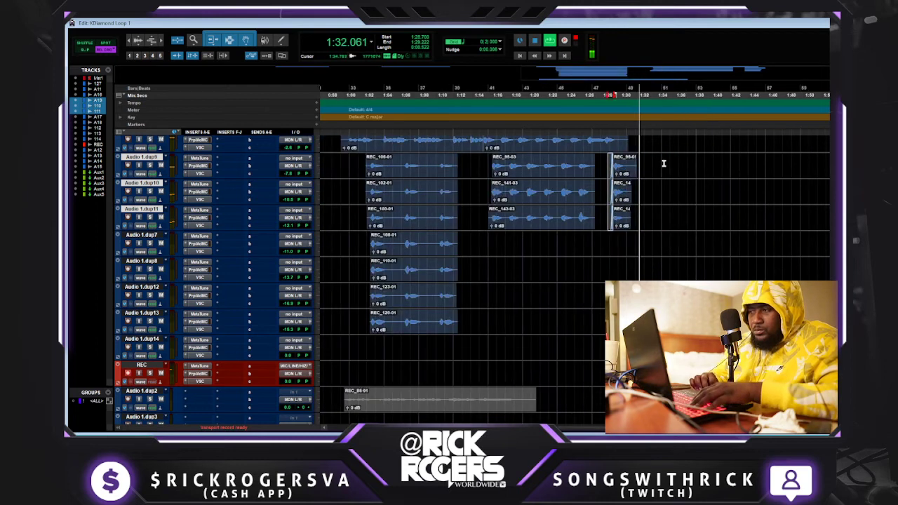
{"action": "left_click_drag", "start_coordinate": [662, 163], "coordinate": [628, 239]}
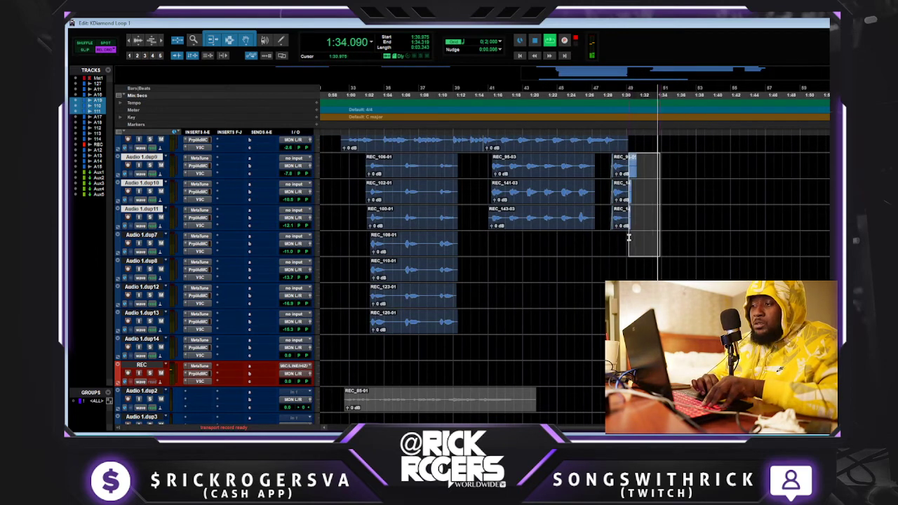
{"action": "key", "text": "Delete"}
Record another vocal layer on the REC track from 1:14.645, retaking it once.
{"action": "scroll", "coordinate": [628, 239], "scroll_direction": "down", "scroll_amount": 5}
{"action": "scroll", "coordinate": [628, 239], "scroll_direction": "up", "scroll_amount": 8}
{"action": "scroll", "coordinate": [628, 239], "scroll_direction": "down", "scroll_amount": 4}
{"action": "scroll", "coordinate": [574, 242], "scroll_direction": "up", "scroll_amount": 4}
{"action": "key", "text": "space"}
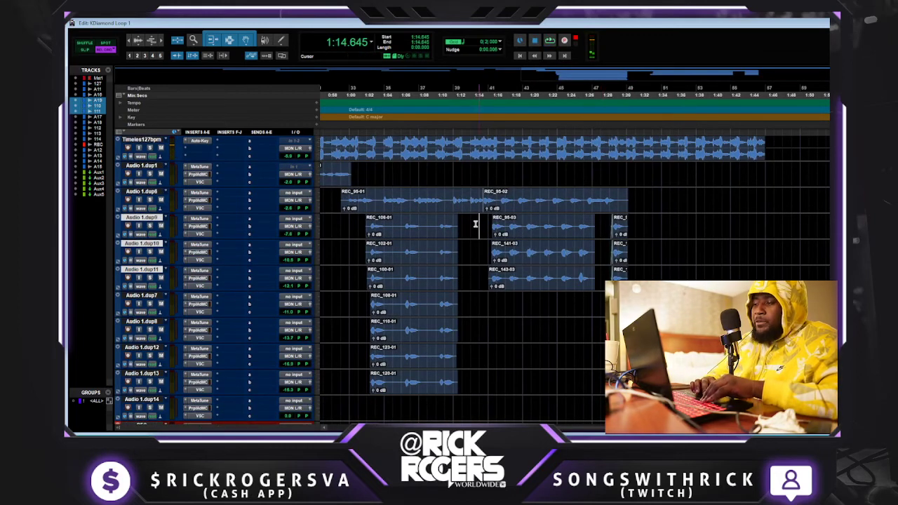
{"action": "key", "text": "space"}
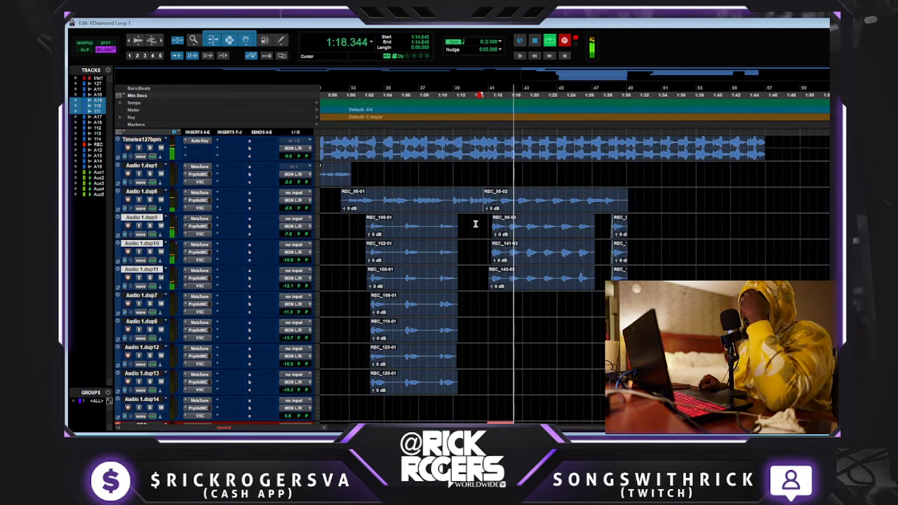
{"action": "key", "text": "space"}
{"action": "key", "text": "space"}
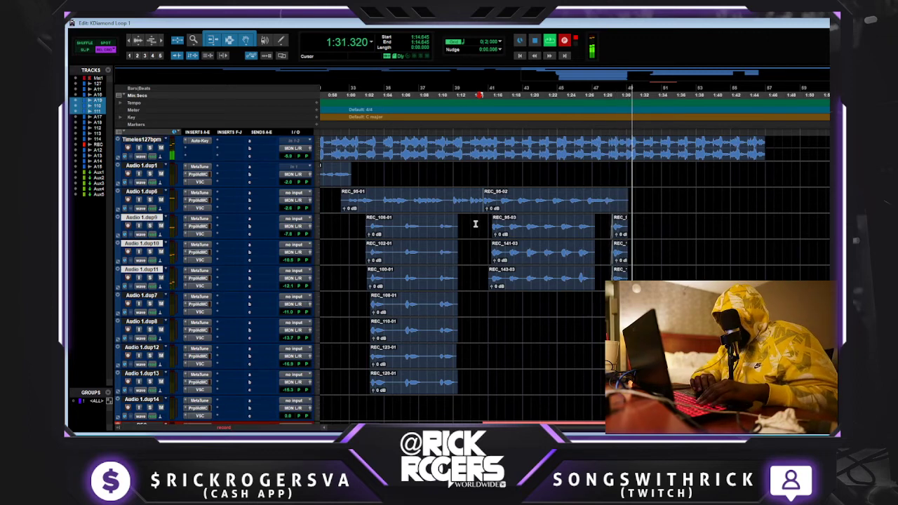
{"action": "scroll", "coordinate": [507, 293], "scroll_direction": "down", "scroll_amount": 5}
{"action": "key", "text": "space"}
Move the new take from the REC track to Audio 1.dup7, trim its start to 1:15.590 and play from there.
{"action": "left_click_drag", "start_coordinate": [507, 303], "coordinate": [506, 174]}
{"action": "left_click", "coordinate": [492, 199]}
{"action": "key", "text": "space"}
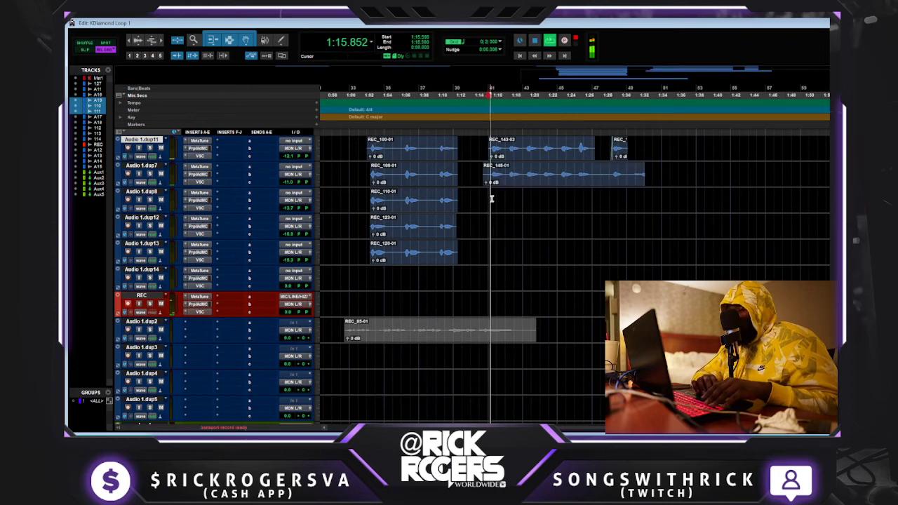
{"action": "key", "text": "space"}
Record the next layer on REC from 1:13.700, retake it once, and move the take to Audio 1.dup8.
{"action": "key", "text": "ctrl+space"}
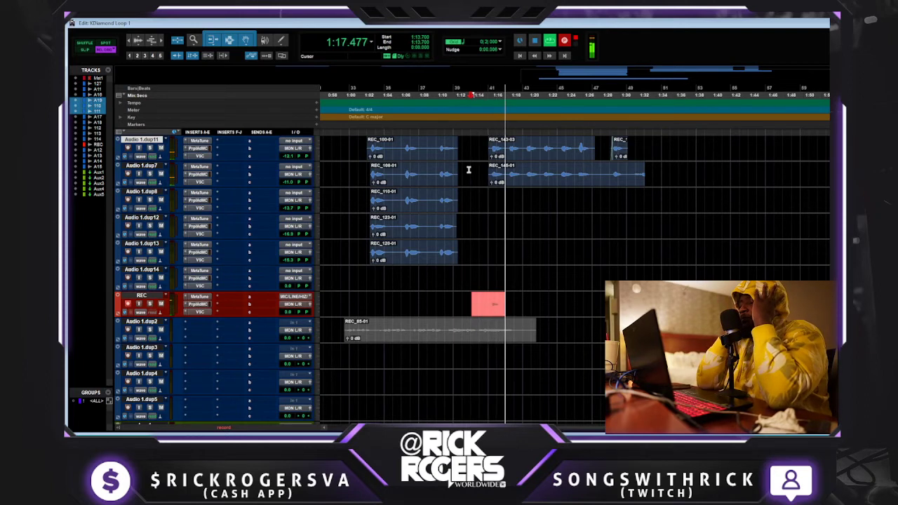
{"action": "key", "text": "space"}
{"action": "key", "text": "ctrl+space"}
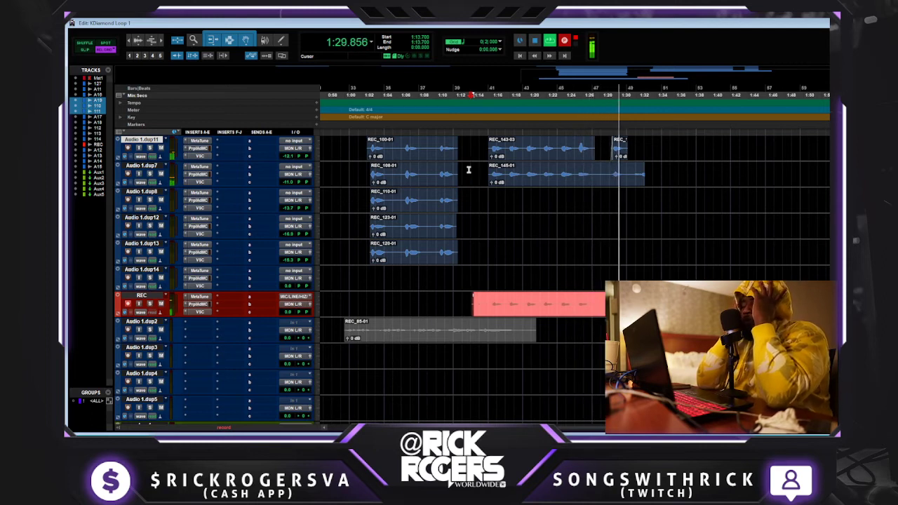
{"action": "key", "text": "space"}
{"action": "key", "text": "space"}
{"action": "left_click_drag", "start_coordinate": [523, 307], "coordinate": [510, 190]}
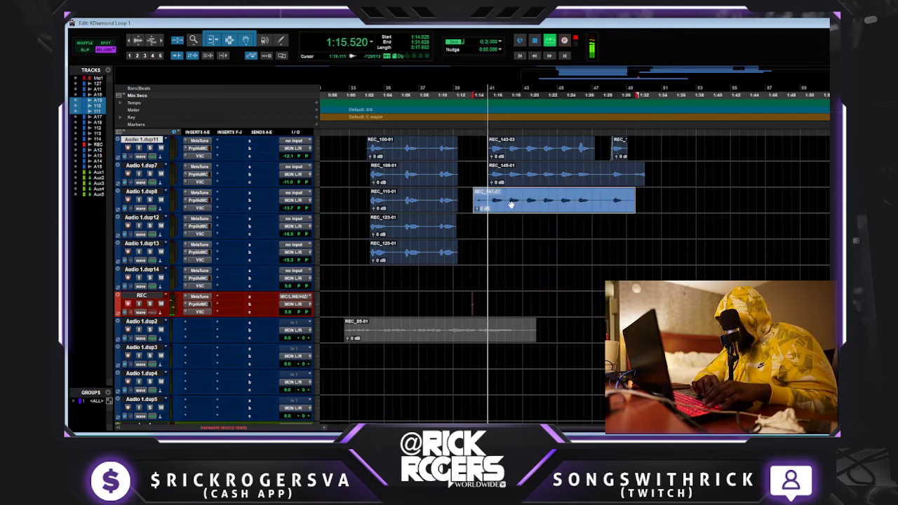
Separate the end section of the new takes on Audio 1.dup7 and dup8, from 1:28.819 to 1:32.598.
{"action": "left_click", "coordinate": [574, 168]}
{"action": "left_click_drag", "start_coordinate": [575, 168], "coordinate": [612, 200]}
{"action": "key", "text": "ctrl+e"}
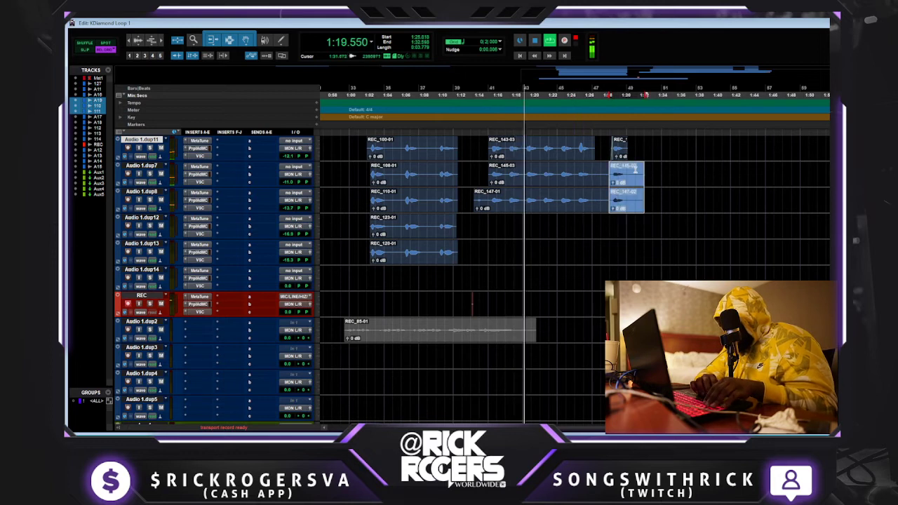
Trim the end of REC_95-02 on Audio 1.dup6 and the empty start of REC_147-01 on Audio 1.dup8.
{"action": "scroll", "coordinate": [635, 168], "scroll_direction": "up", "scroll_amount": 3}
{"action": "left_click_drag", "start_coordinate": [628, 150], "coordinate": [614, 150]}
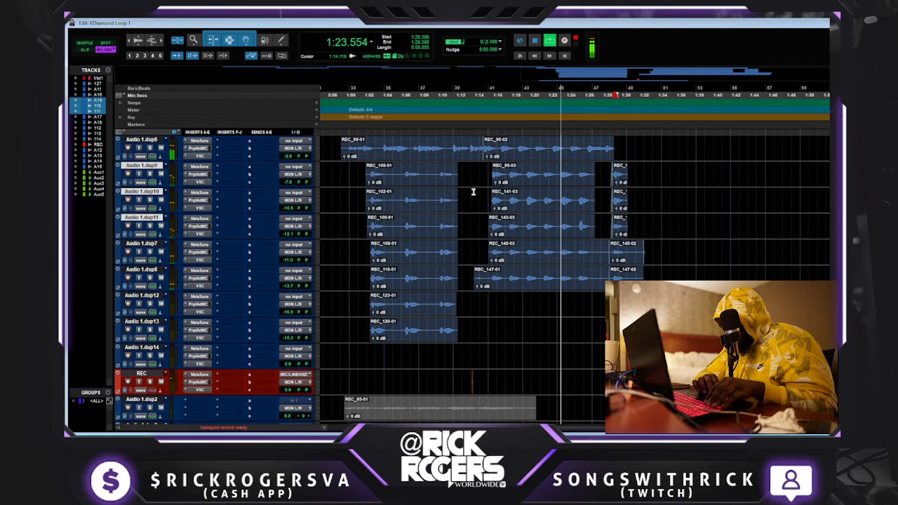
{"action": "left_click_drag", "start_coordinate": [465, 171], "coordinate": [477, 192]}
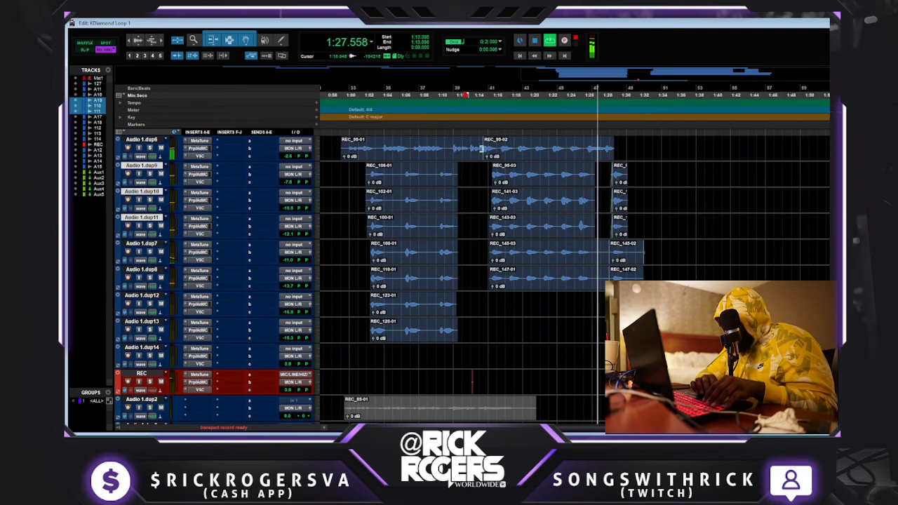
Turn on input monitoring for the REC track and play the song from 1:13.700 and repeatedly from 0:14.173.
{"action": "left_click", "coordinate": [472, 171]}
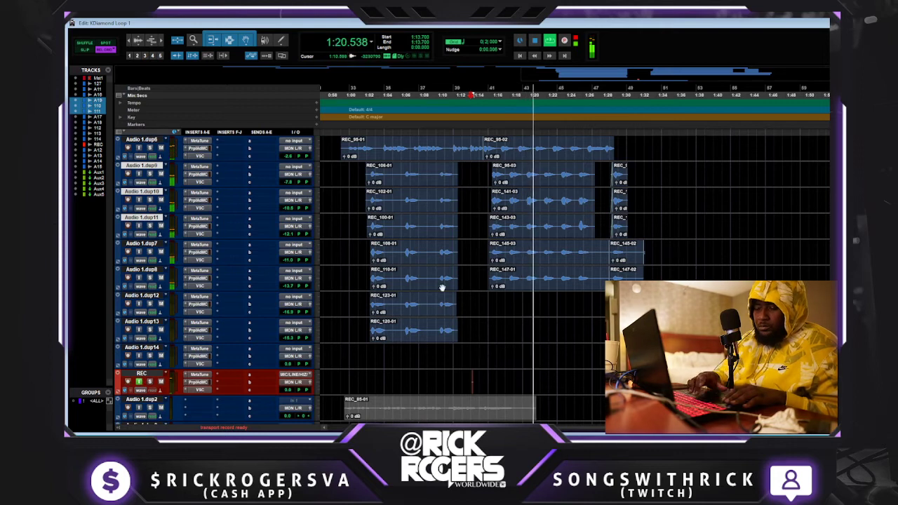
{"action": "key", "text": "r"}
{"action": "scroll", "coordinate": [442, 287], "scroll_direction": "up", "scroll_amount": 2}
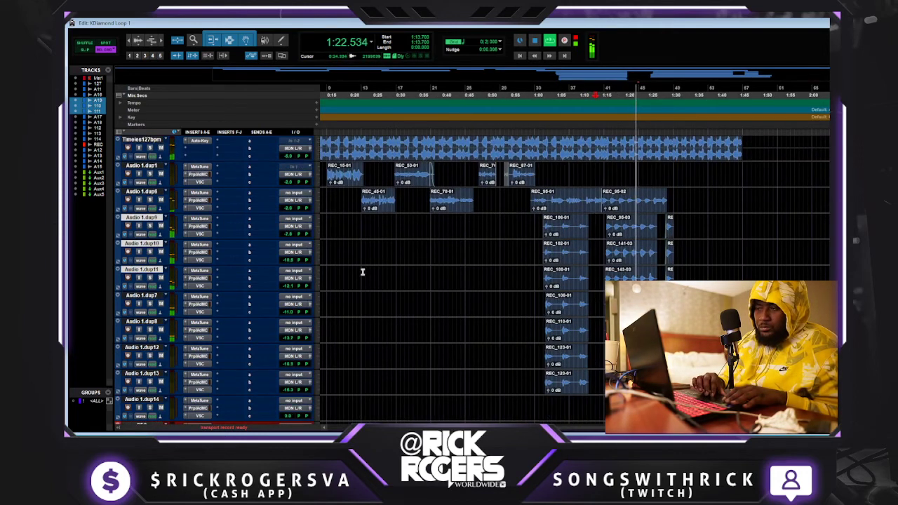
{"action": "left_click", "coordinate": [324, 197]}
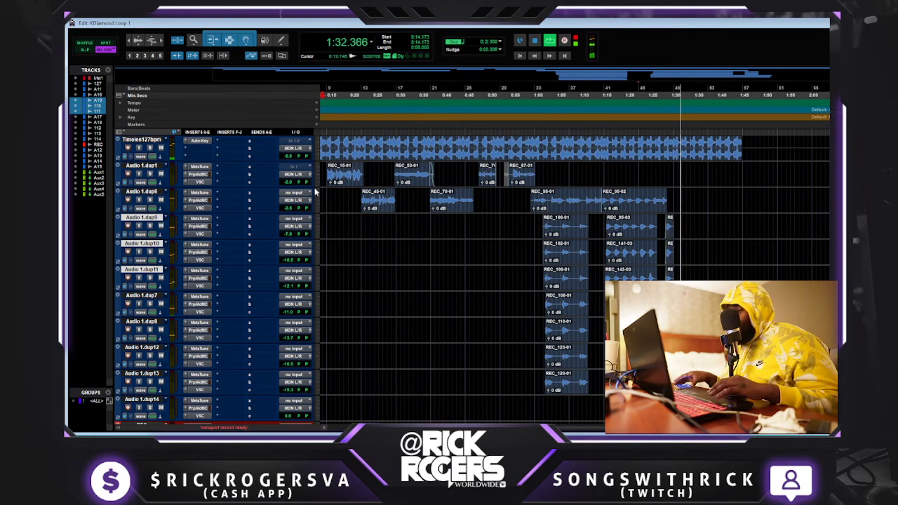
{"action": "key", "text": "r"}
{"action": "key", "text": "space"}
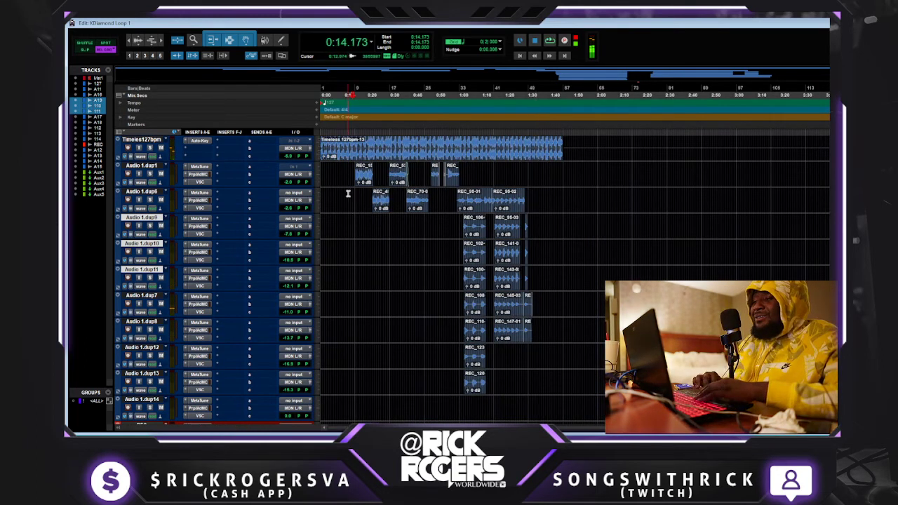
{"action": "key", "text": "space"}
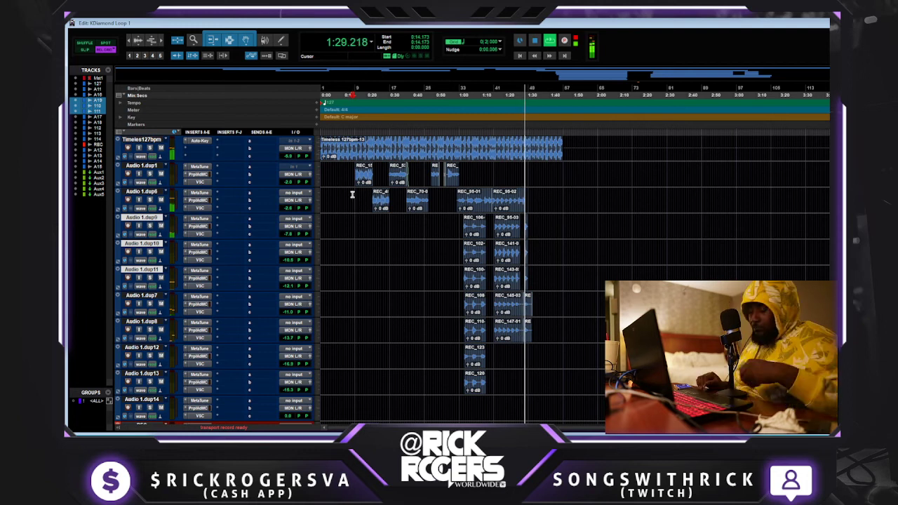
{"action": "key", "text": "space"}
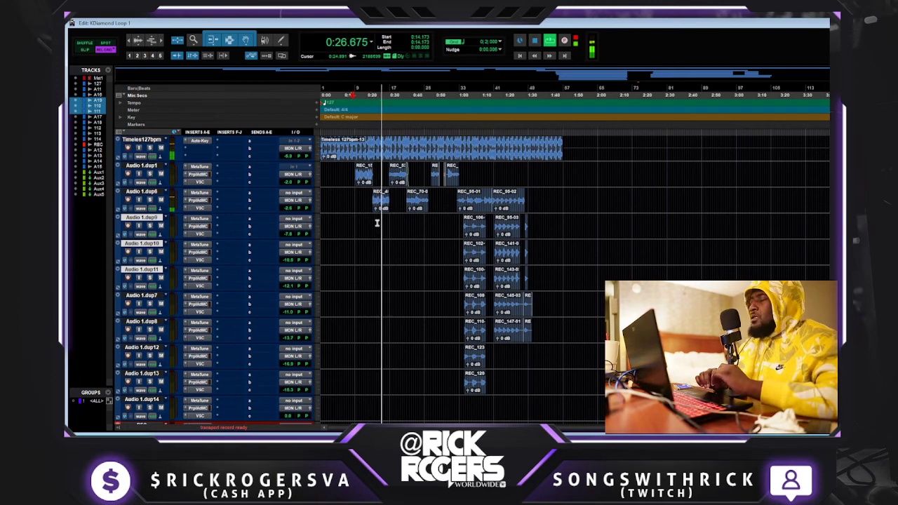
Move the REC track up the track order to directly below Audio 1.dup6.
{"action": "key", "text": "ctrl+bracketright"}
{"action": "key", "text": "ctrl+bracketright"}
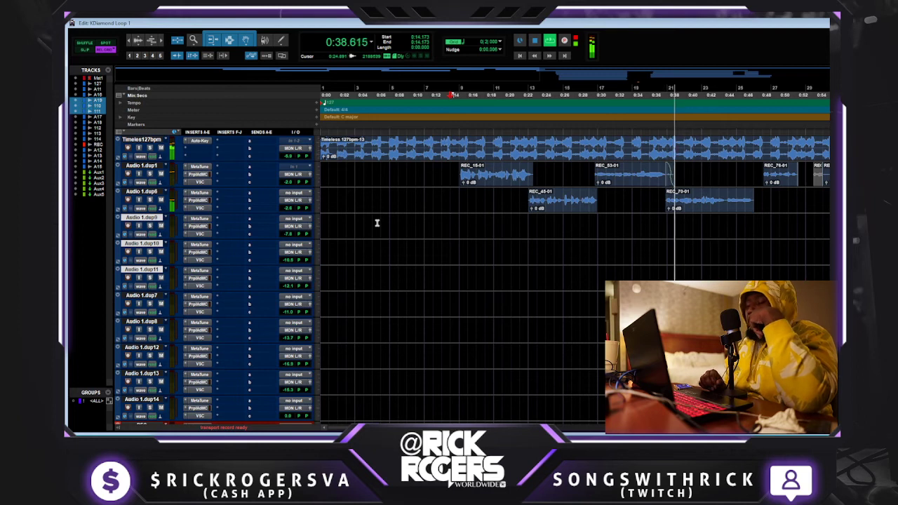
{"action": "scroll", "coordinate": [521, 262], "scroll_direction": "down", "scroll_amount": 5}
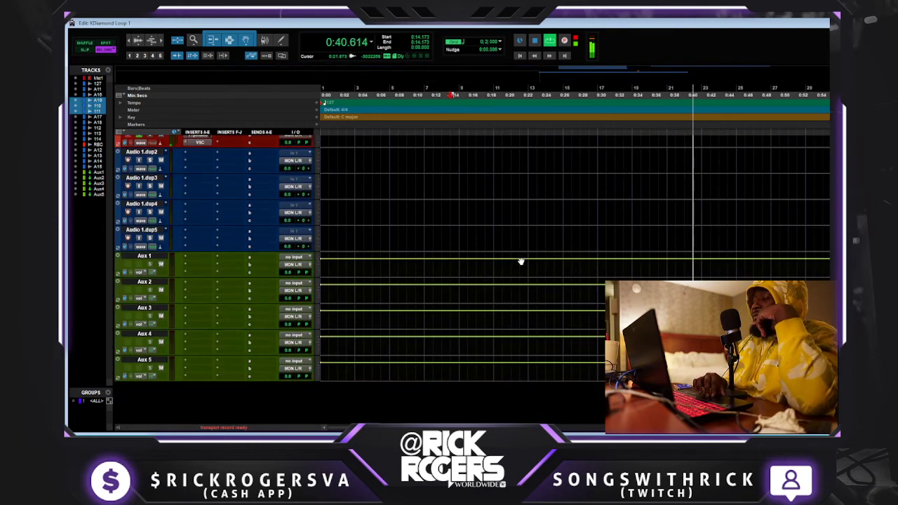
{"action": "scroll", "coordinate": [521, 262], "scroll_direction": "up", "scroll_amount": 5}
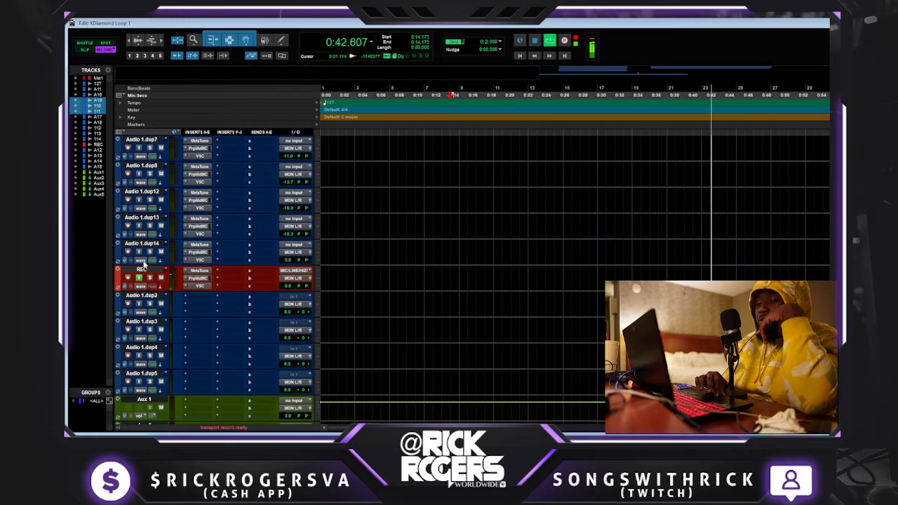
{"action": "scroll", "coordinate": [161, 259], "scroll_direction": "up", "scroll_amount": 5}
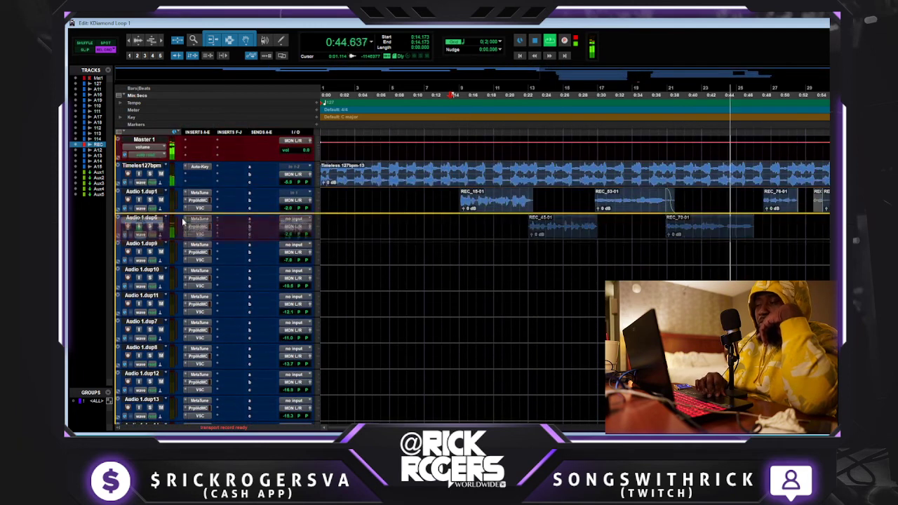
{"action": "left_click_drag", "start_coordinate": [181, 242], "coordinate": [181, 243]}
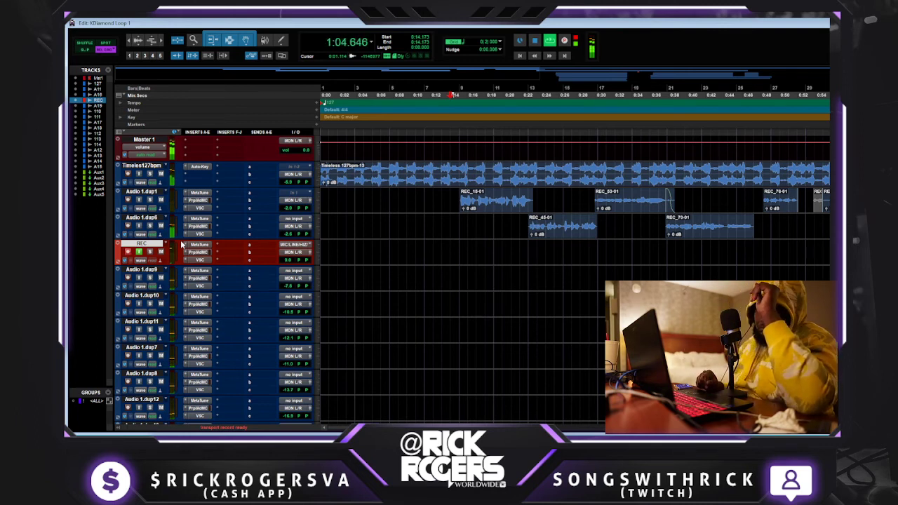
Play from 0:28.346 and record a new vocal part on the REC track from the same point.
{"action": "key", "text": "space"}
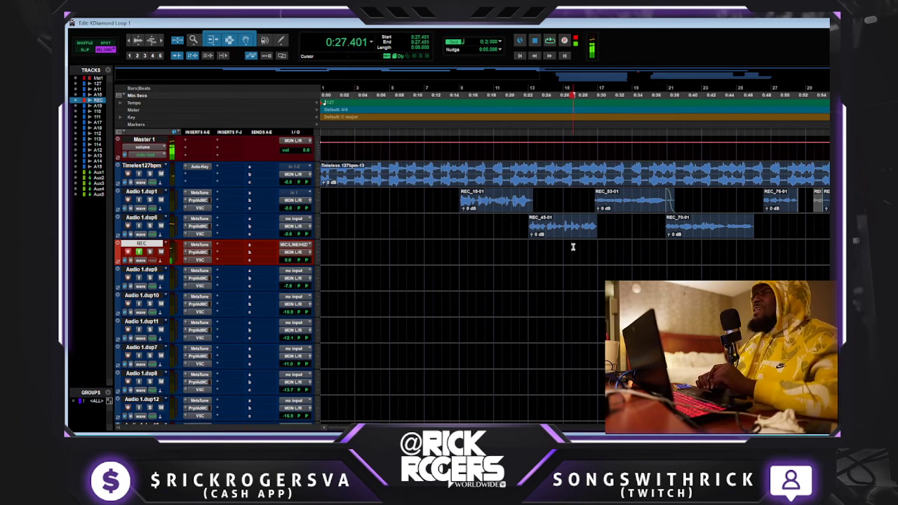
{"action": "key", "text": "ctrl+]"}
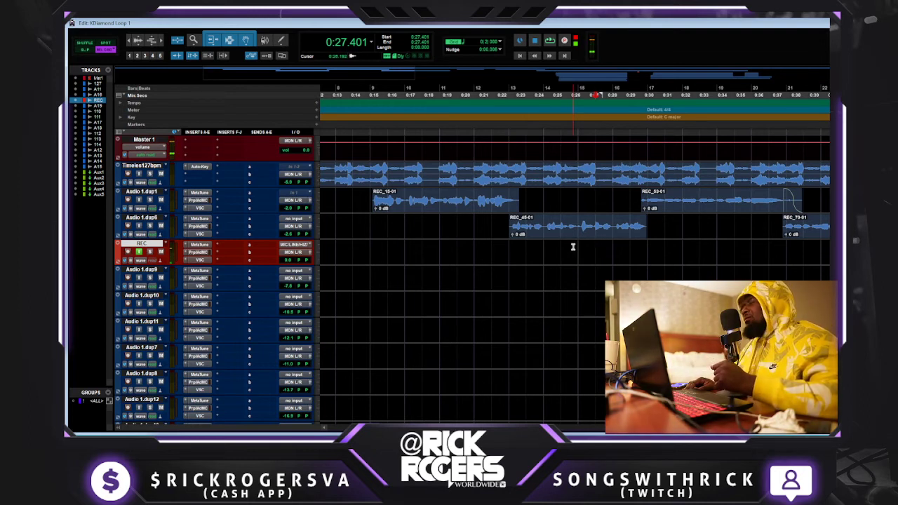
{"action": "left_click", "coordinate": [612, 247]}
{"action": "key", "text": "space"}
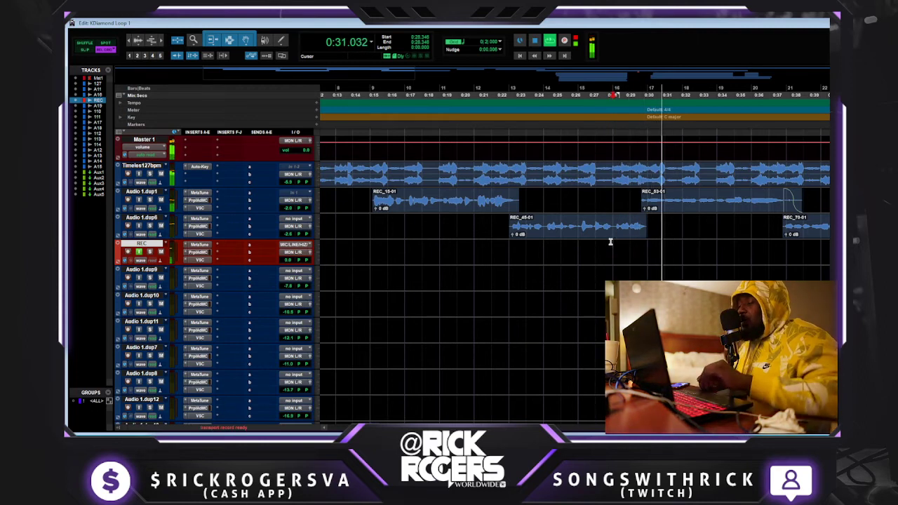
{"action": "key", "text": "space"}
{"action": "key", "text": "ctrl+space"}
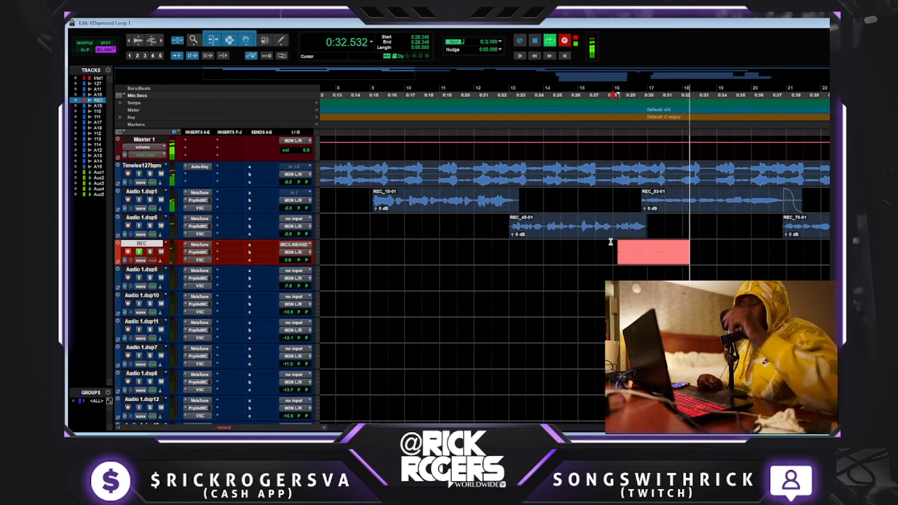
Record repeated retakes of the vocal part on the REC track from 0:28.346.
{"action": "key", "text": "space"}
{"action": "key", "text": "ctrl+space"}
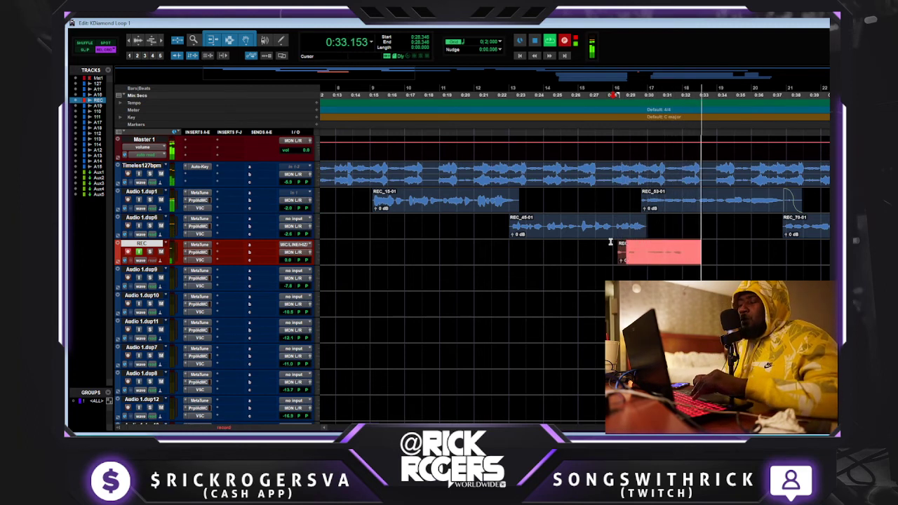
{"action": "key", "text": "space"}
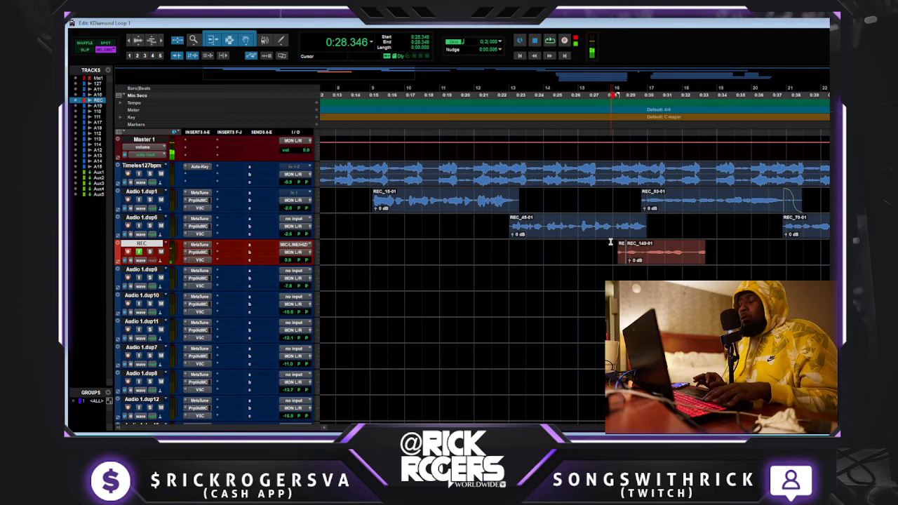
{"action": "key", "text": "space"}
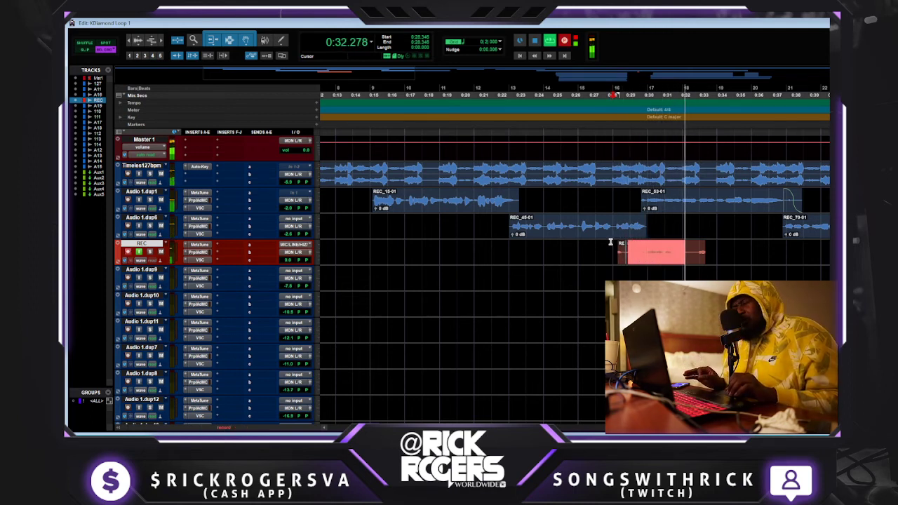
{"action": "key", "text": "space"}
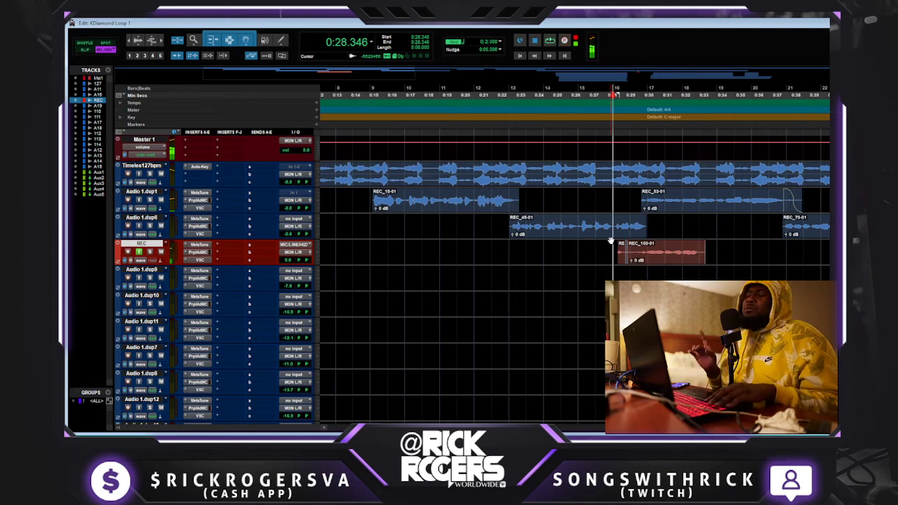
{"action": "key", "text": "space"}
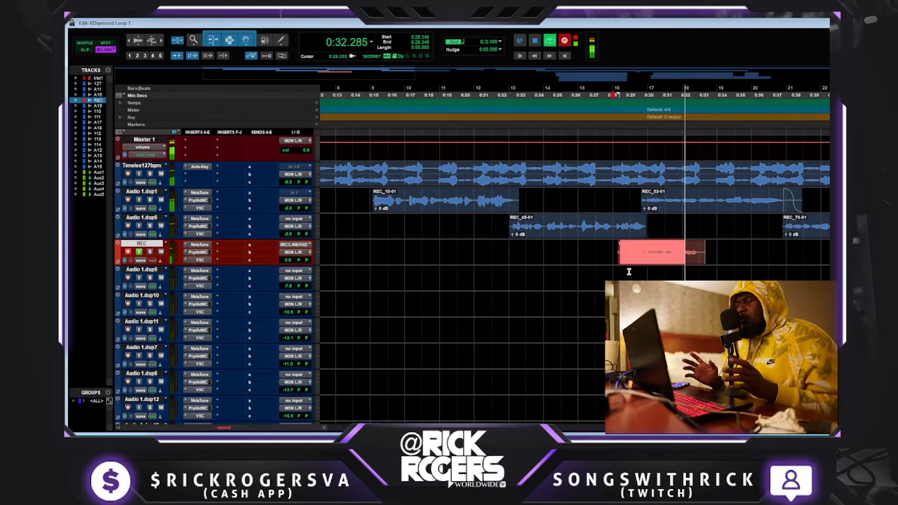
{"action": "key", "text": "space"}
{"action": "key", "text": "ctrl+space"}
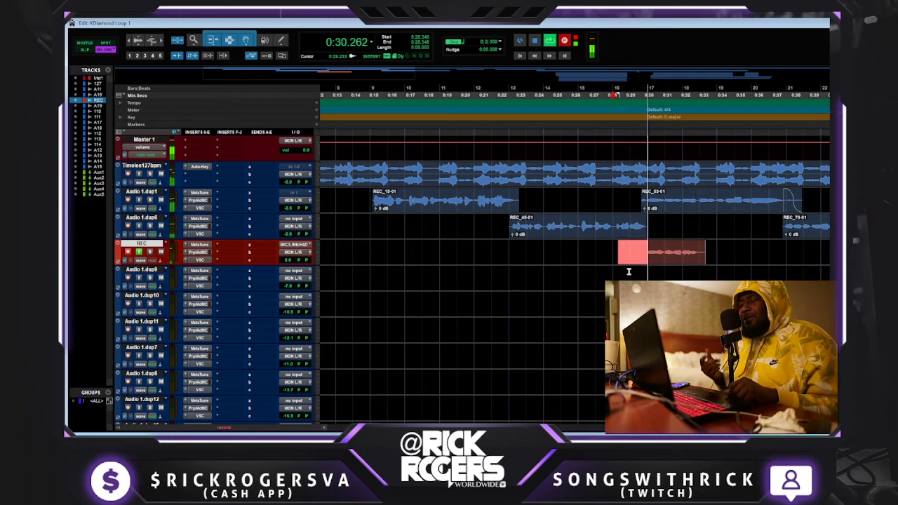
{"action": "key", "text": "space"}
{"action": "key", "text": "ctrl+space"}
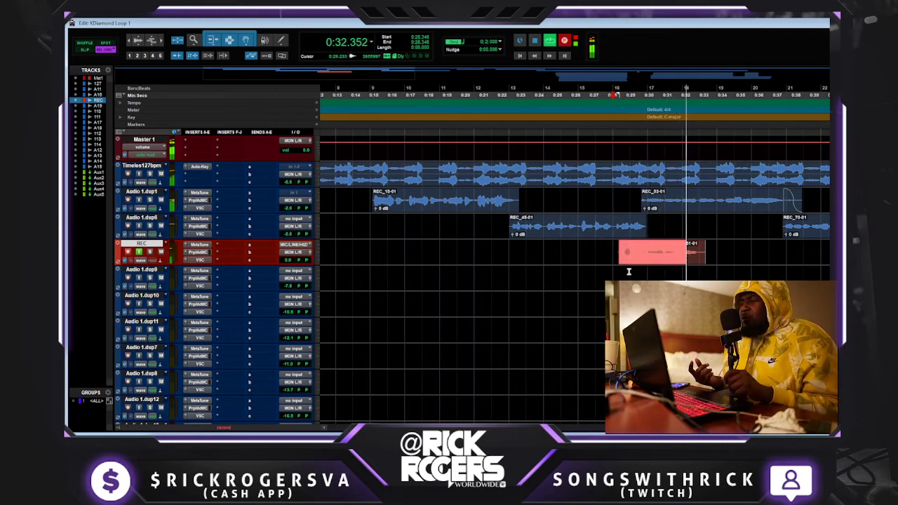
{"action": "key", "text": "space"}
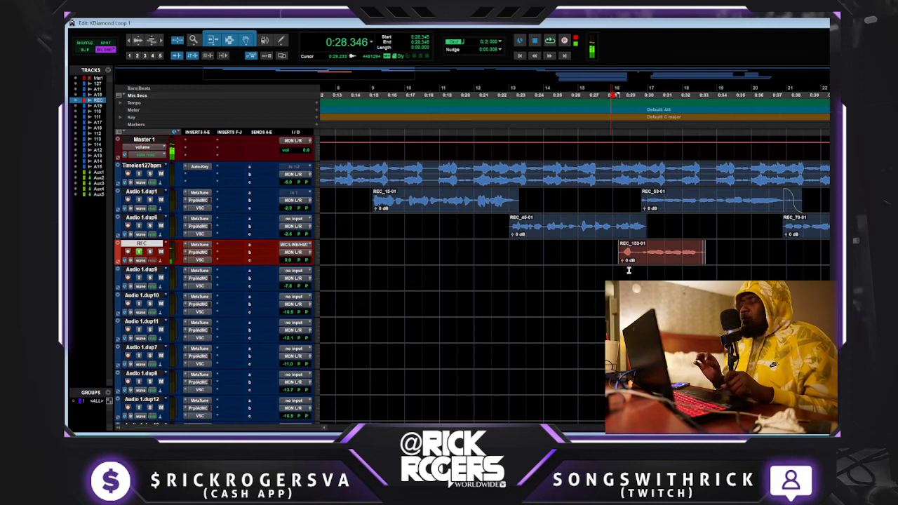
Retake the part on the REC track from 0:28.346, letting the last take run to about 0:39.5.
{"action": "key", "text": "space"}
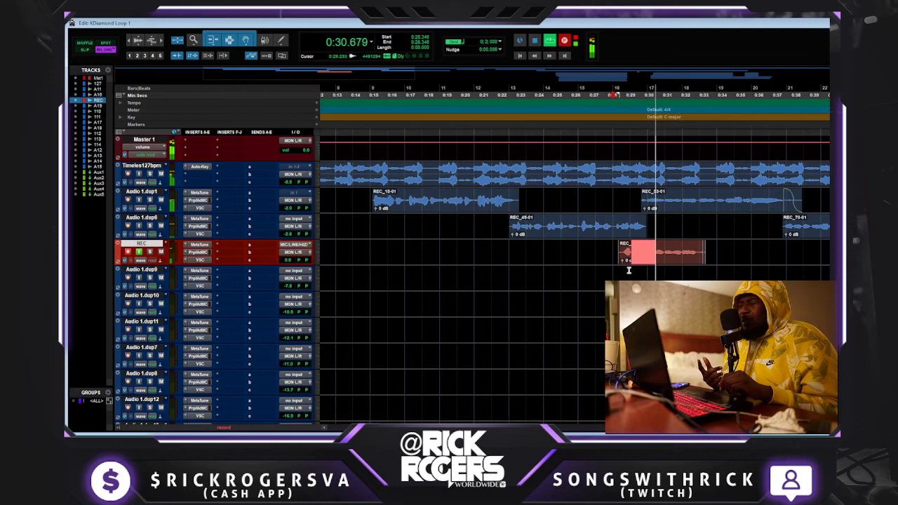
{"action": "key", "text": "space"}
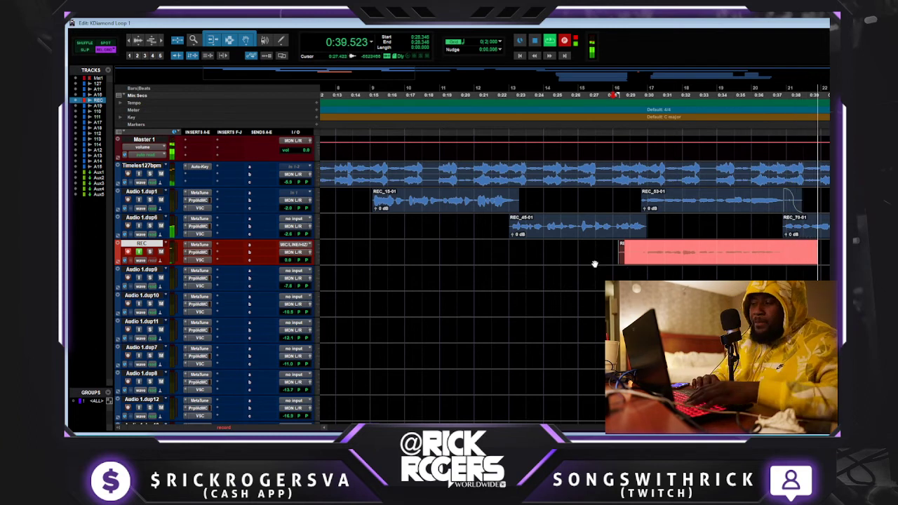
{"action": "key", "text": "space"}
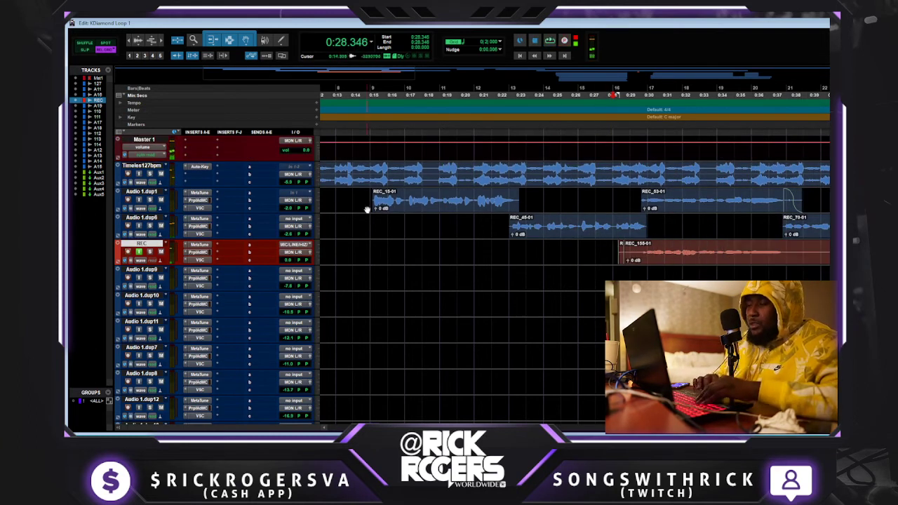
Duplicate Audio 1.dup6 into two new tracks and move the REC take onto Audio 1.dup16, playing it back.
{"action": "left_click", "coordinate": [149, 218]}
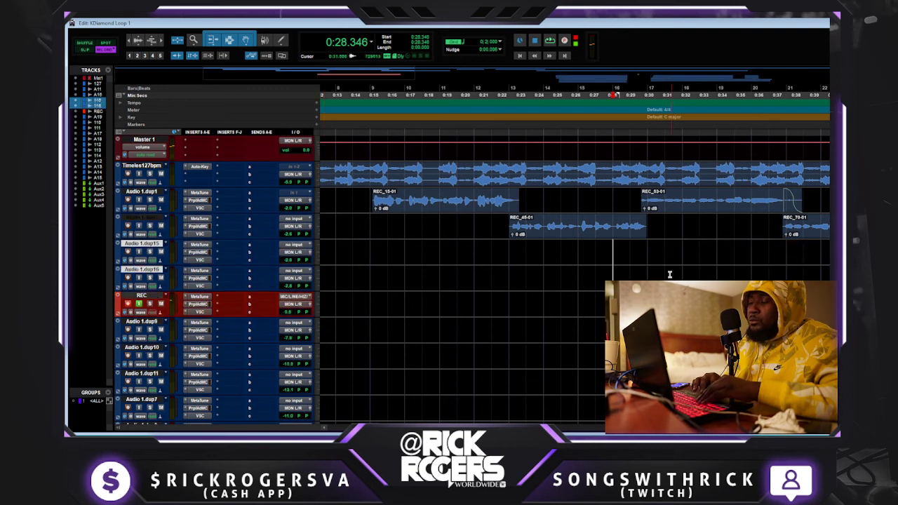
{"action": "key", "text": "ctrl+space"}
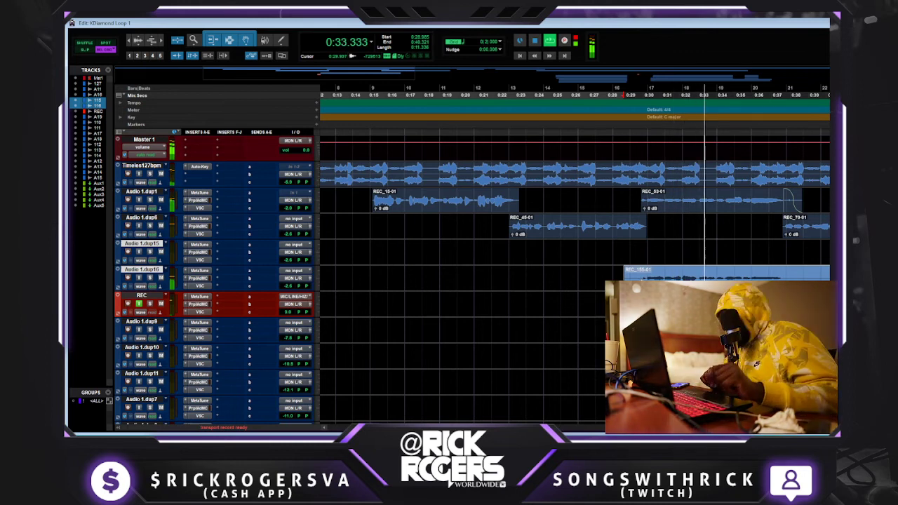
{"action": "key", "text": "space"}
Play the Audio 1.dup16 take from 0:30.236 and check the track levels in the mixer.
{"action": "left_click", "coordinate": [649, 243]}
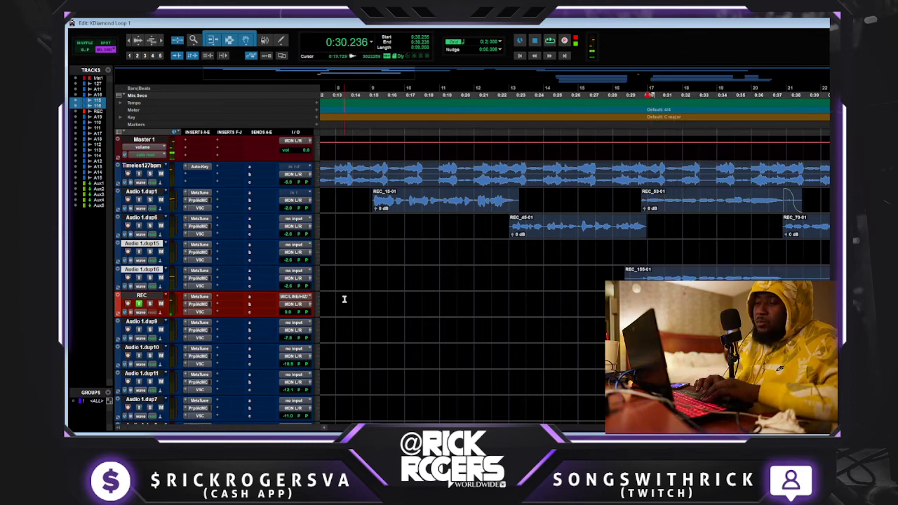
{"action": "key", "text": "space"}
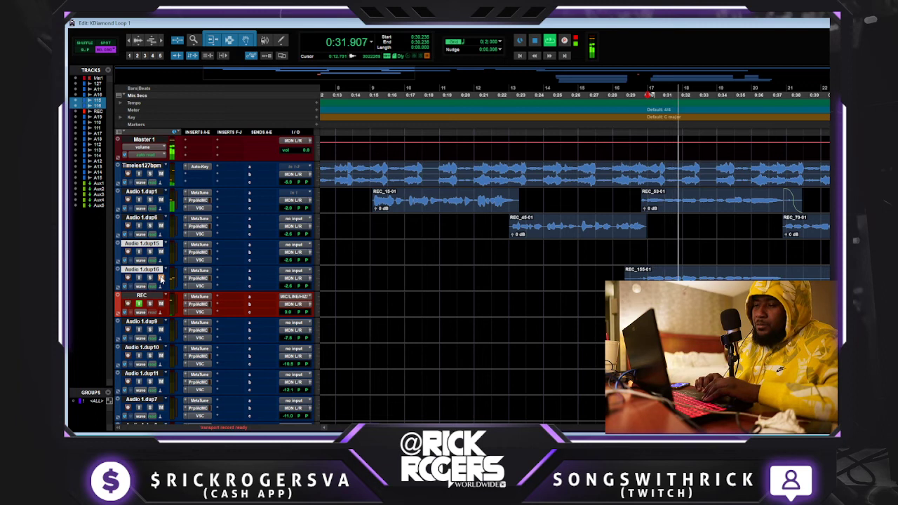
{"action": "key", "text": "space"}
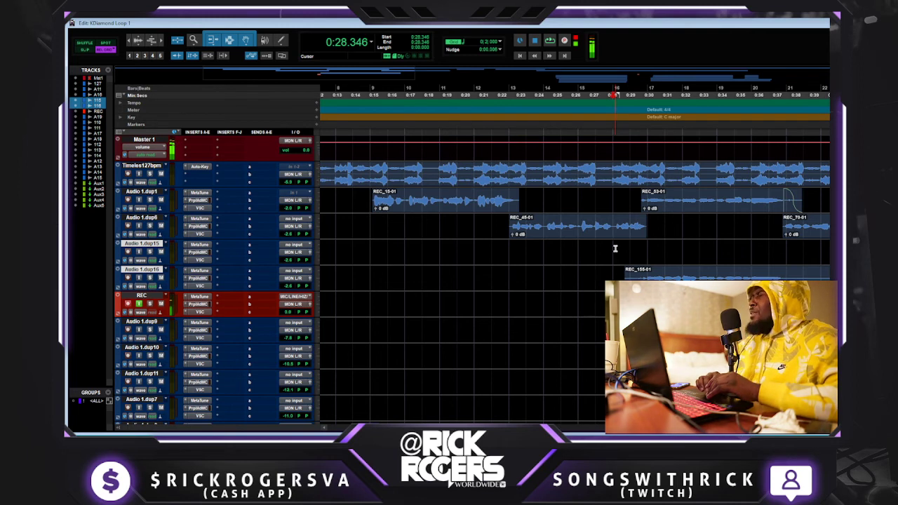
{"action": "key", "text": "space"}
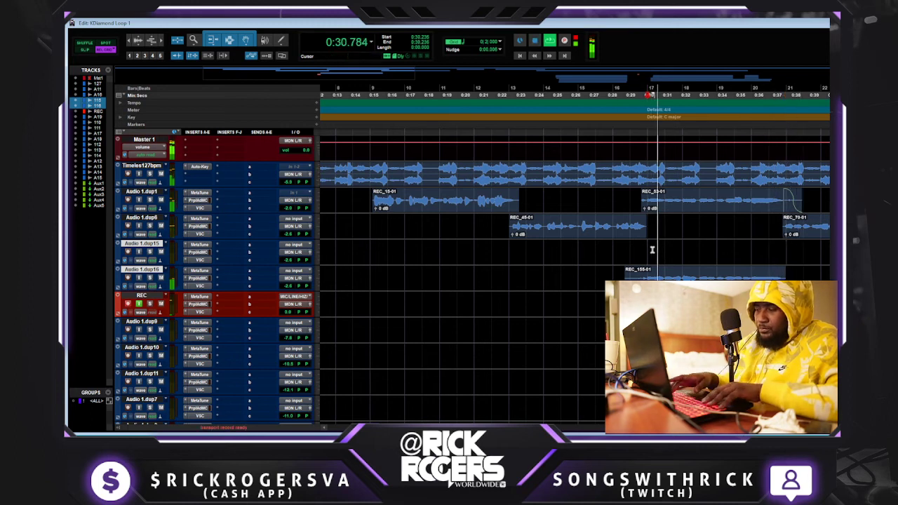
{"action": "key", "text": "ctrl+equal"}
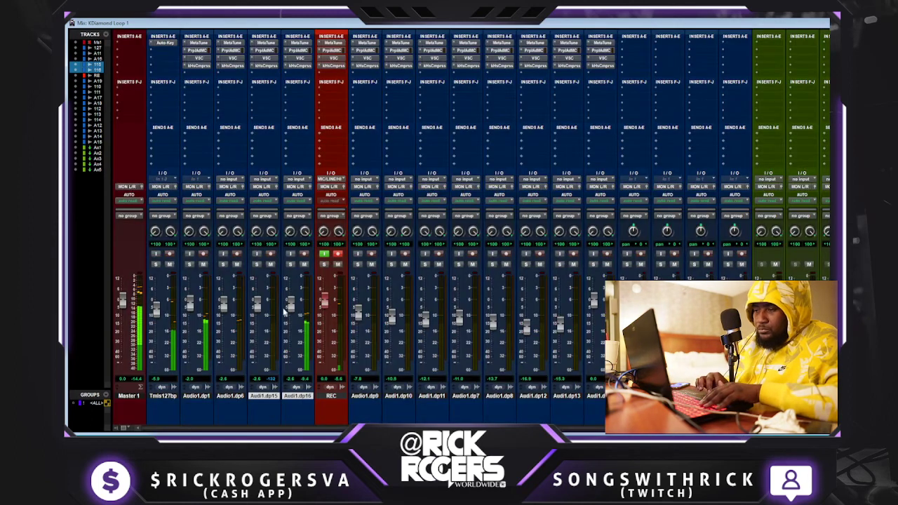
{"action": "key", "text": "ctrl+equal"}
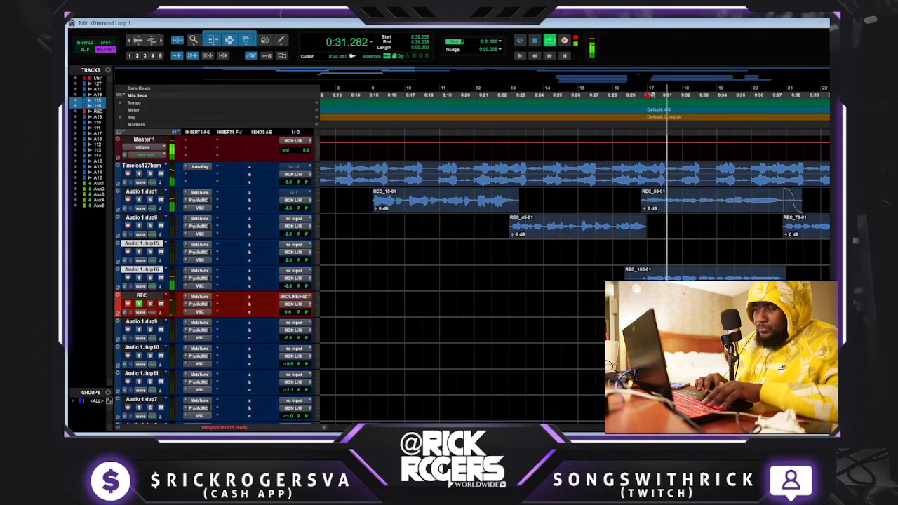
Remove the take from Audio 1.dup16, record a new one from 0:28.346 and place it on that track for playback.
{"action": "key", "text": "space"}
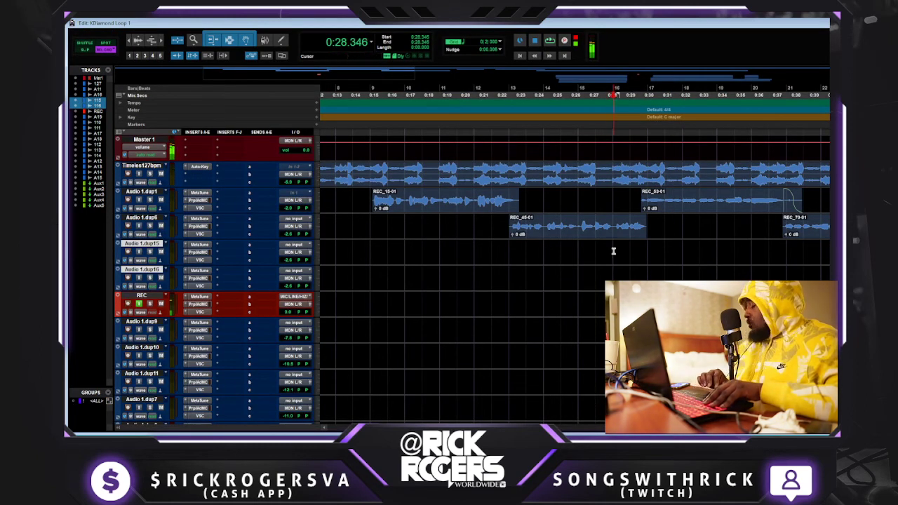
{"action": "key", "text": "ctrl+space"}
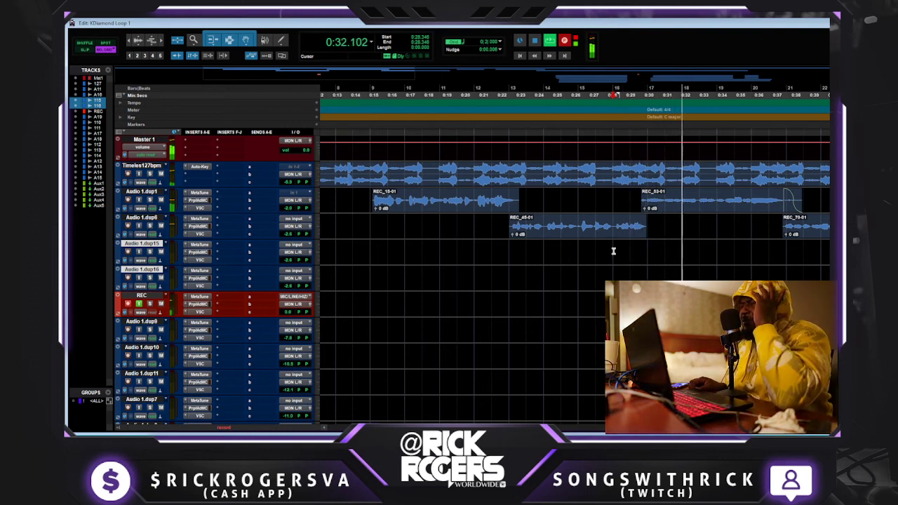
{"action": "key", "text": "space"}
{"action": "key", "text": "ctrl+space"}
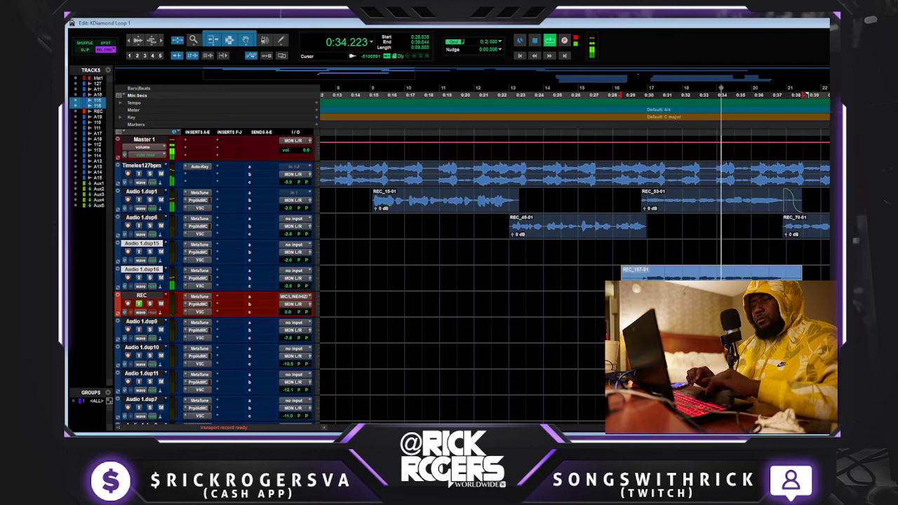
{"action": "key", "text": "space"}
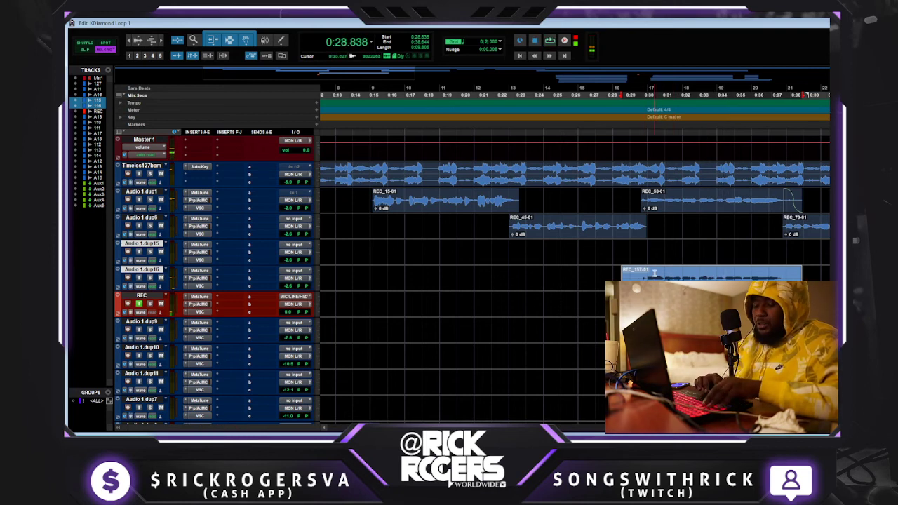
Mute clip REC_157-01, record another take from 0:28.346 and put it on Audio 1.dup16 in its place.
{"action": "key", "text": "ctrl+m"}
{"action": "key", "text": "space"}
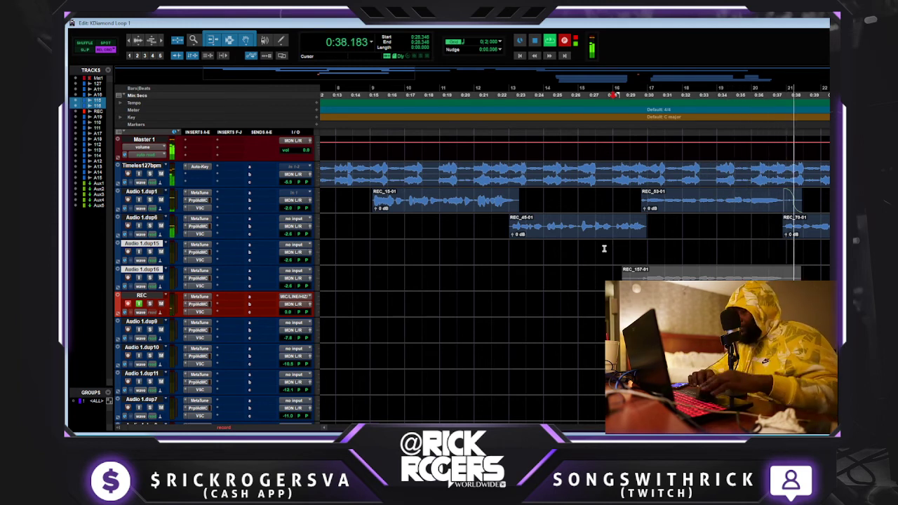
{"action": "key", "text": "space"}
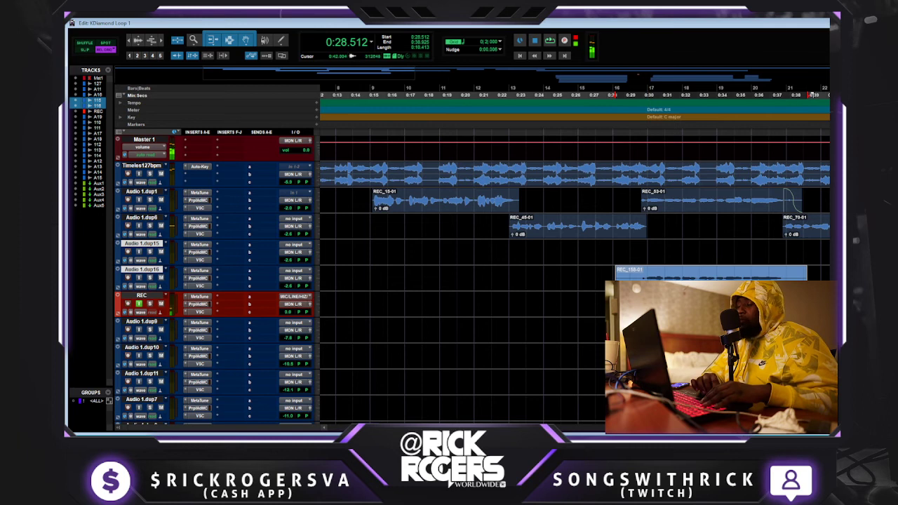
Try recording the follow-up vocal part on the REC track from 0:36.850.
{"action": "left_click", "coordinate": [767, 249]}
{"action": "key", "text": "space"}
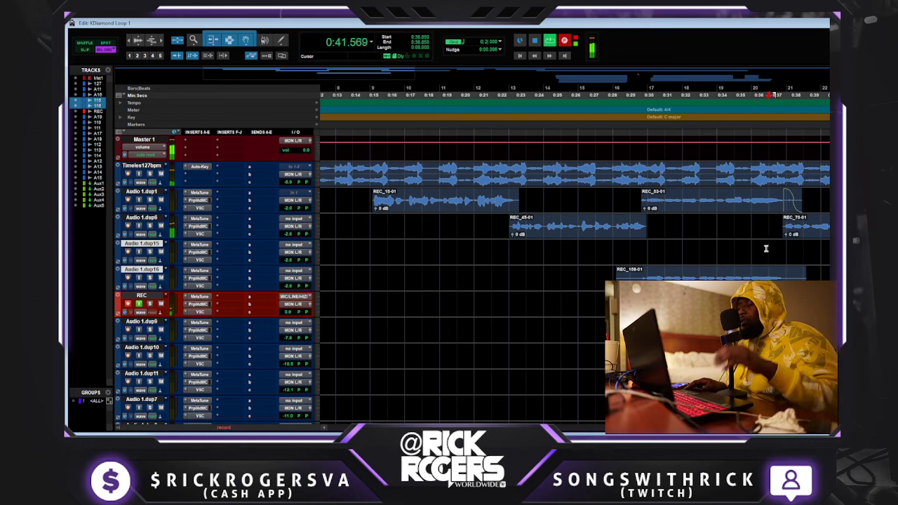
{"action": "key", "text": "space"}
{"action": "key", "text": "space"}
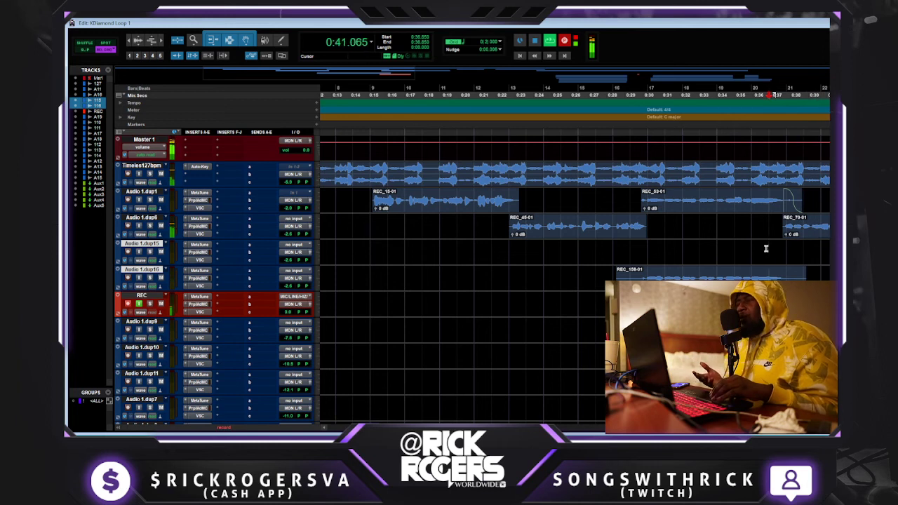
{"action": "key", "text": "space"}
Record the follow-up part from 0:35.905 to about 0:48.4 and place it on Audio 1.dup16 starting at 0:37.755.
{"action": "left_click", "coordinate": [750, 246]}
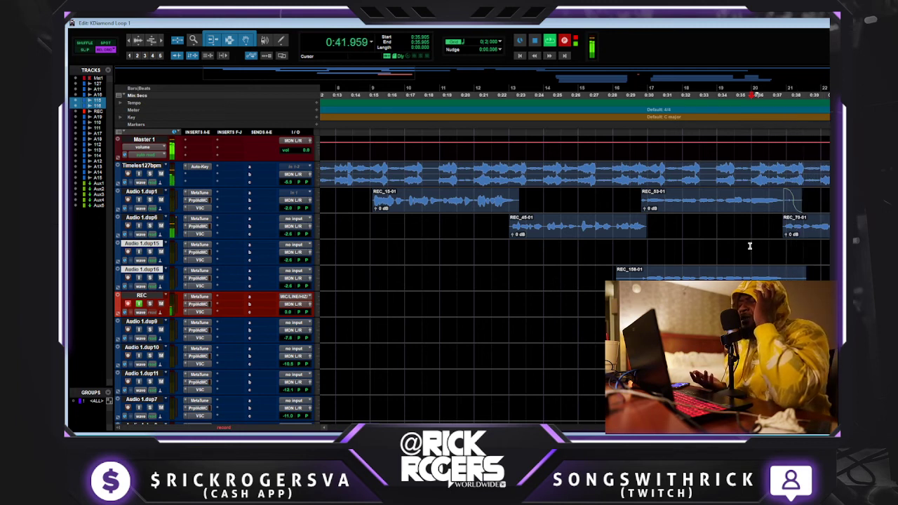
{"action": "key", "text": "space"}
{"action": "key", "text": "ctrl+space"}
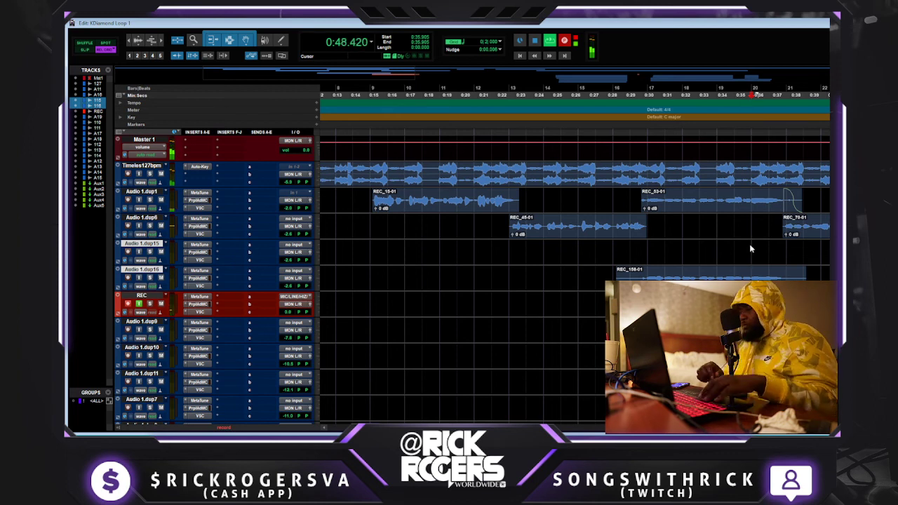
{"action": "key", "text": "space"}
{"action": "key", "text": "space"}
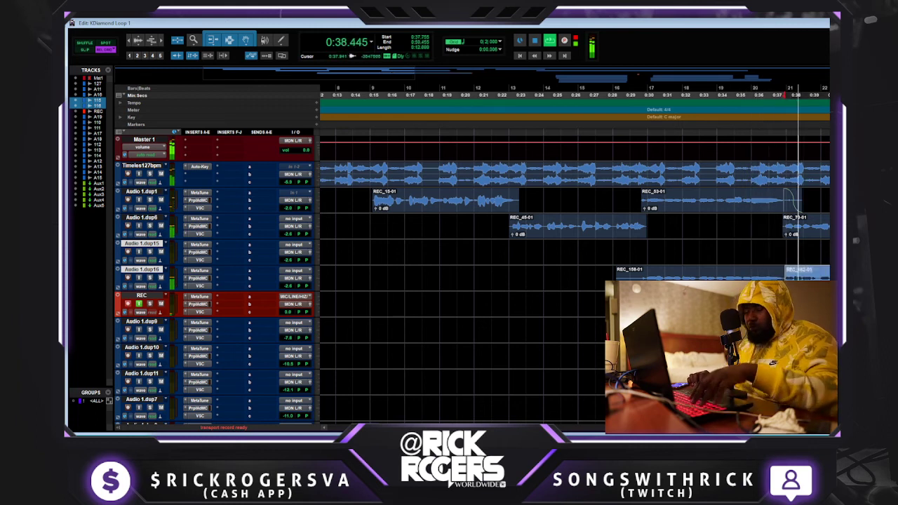
Play the new parts from 0:29.291 and lower the volume of Audio 1.dup16 to -5.9 dB.
{"action": "key", "text": "r"}
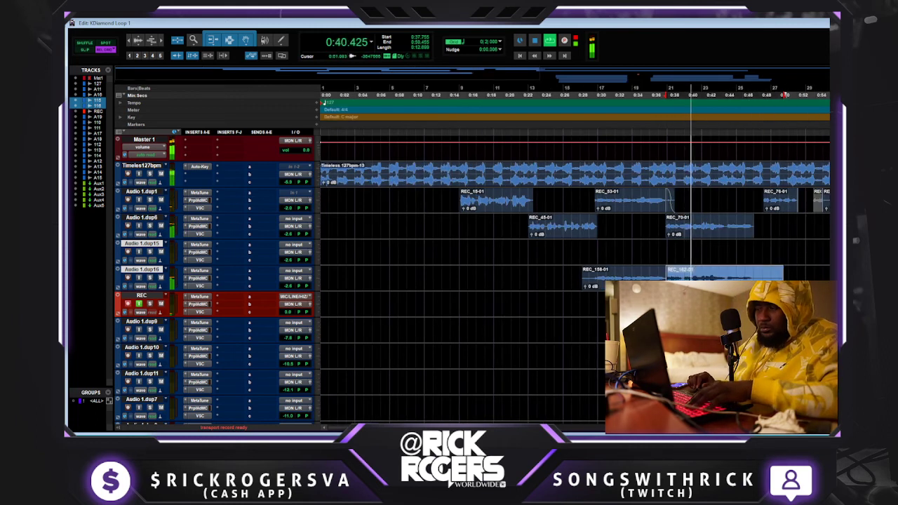
{"action": "key", "text": "t"}
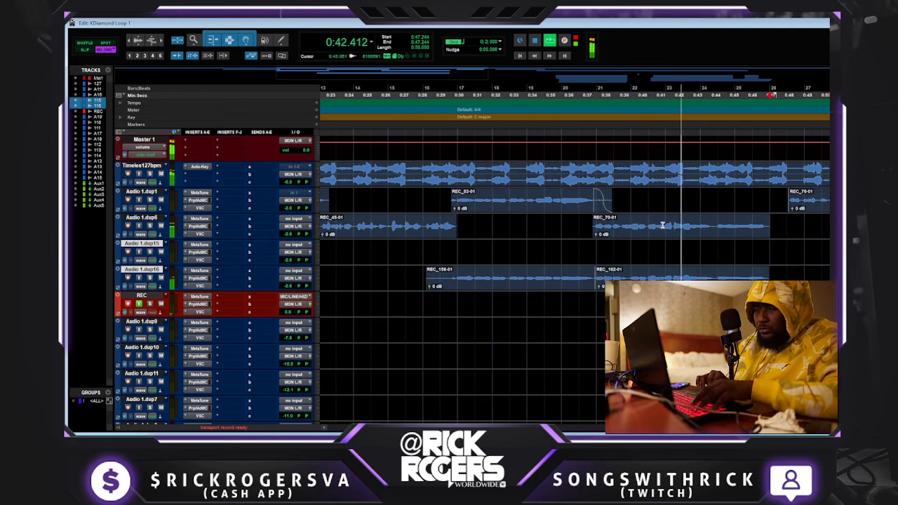
{"action": "key", "text": "r"}
{"action": "key", "text": "space"}
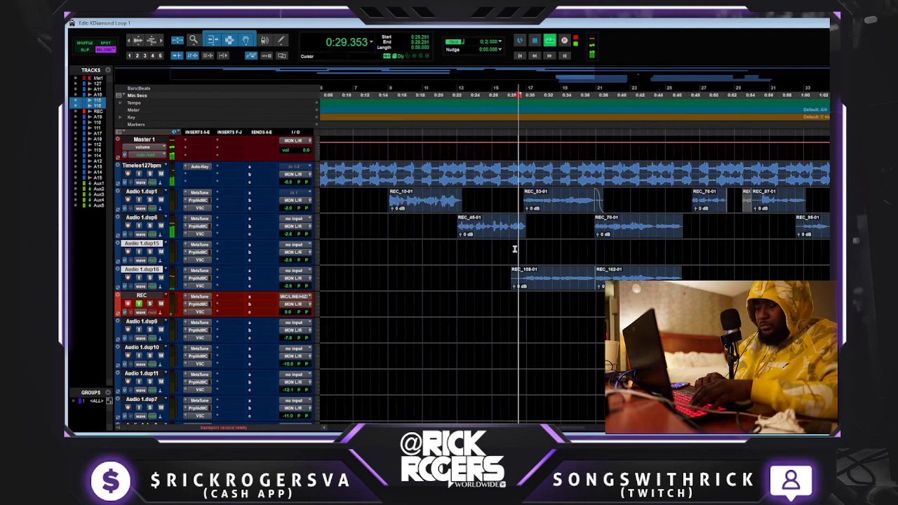
{"action": "key", "text": "ctrl+equal"}
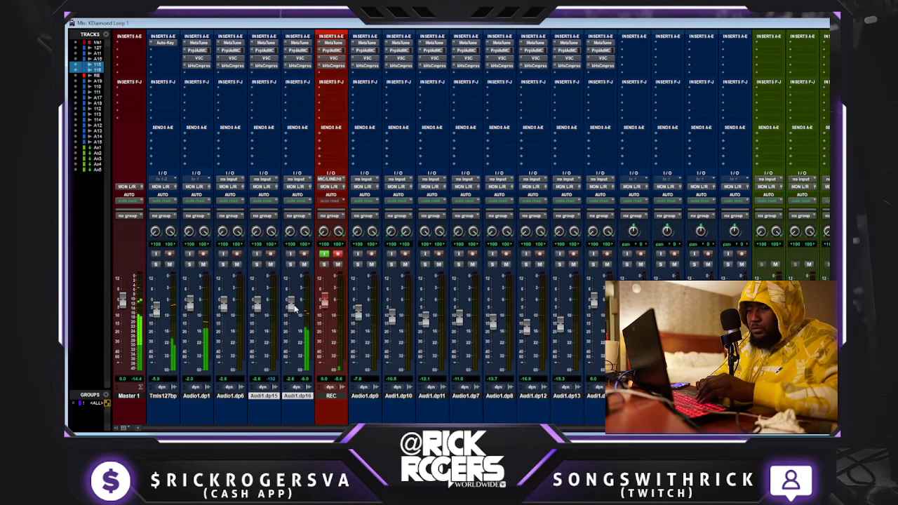
{"action": "left_click_drag", "start_coordinate": [294, 309], "coordinate": [294, 313]}
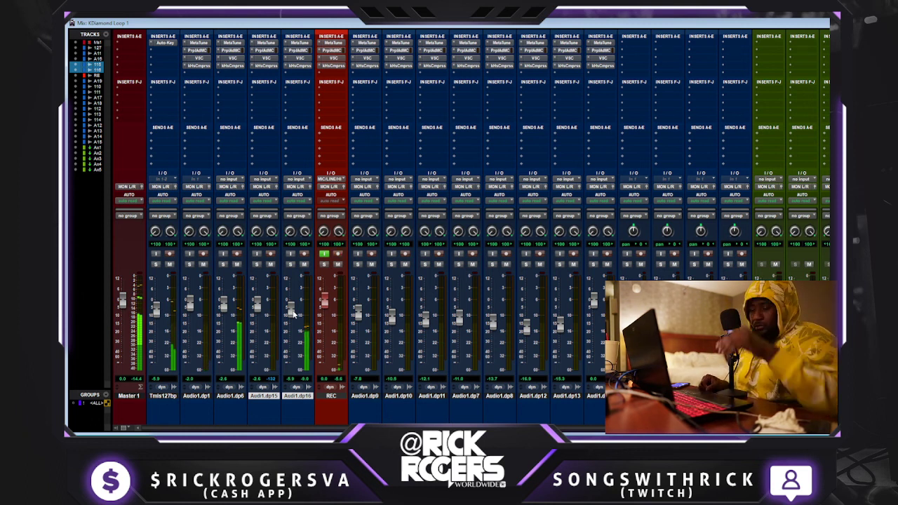
Try trimming the start of REC_162-01 on Audio 1.dup16 and recording a new opening on REC from 0:35.905.
{"action": "key", "text": "ctrl+equal"}
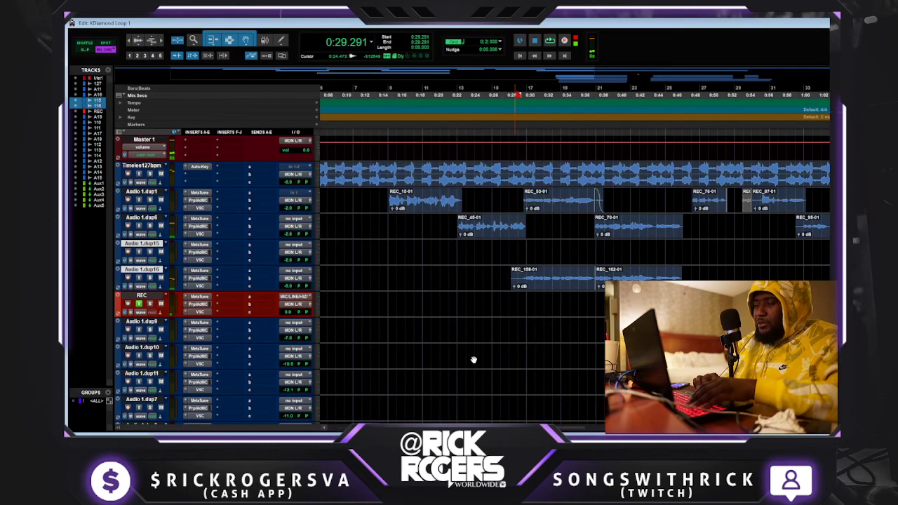
{"action": "scroll", "coordinate": [595, 246], "scroll_direction": "up", "scroll_amount": 4}
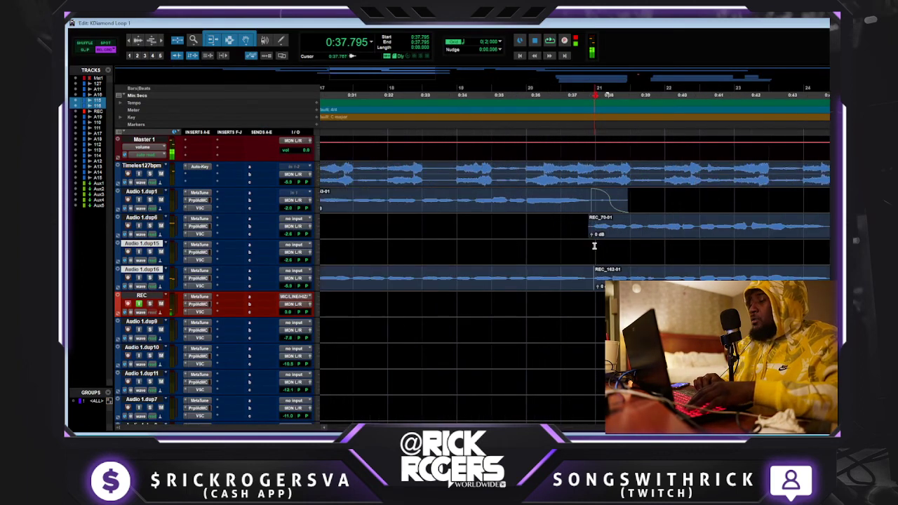
{"action": "key", "text": "space"}
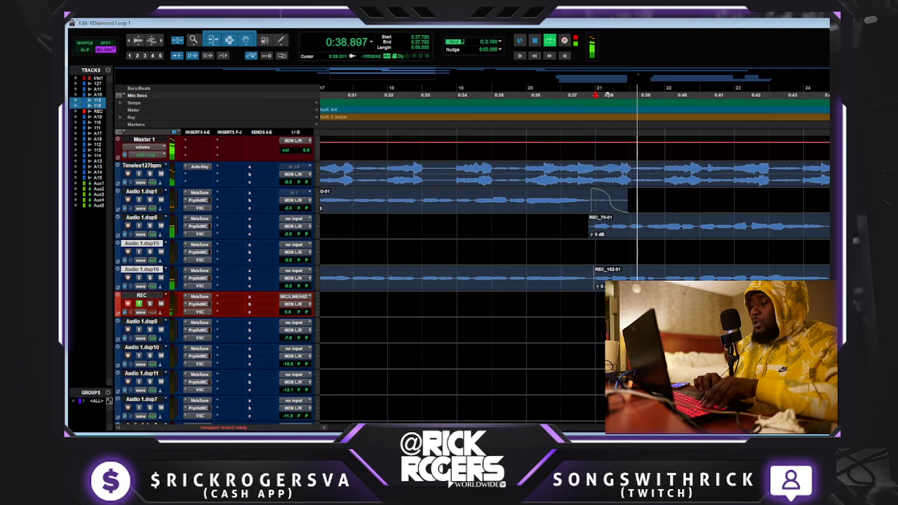
{"action": "key", "text": "space"}
{"action": "key", "text": "a"}
{"action": "key", "text": "ctrl+space"}
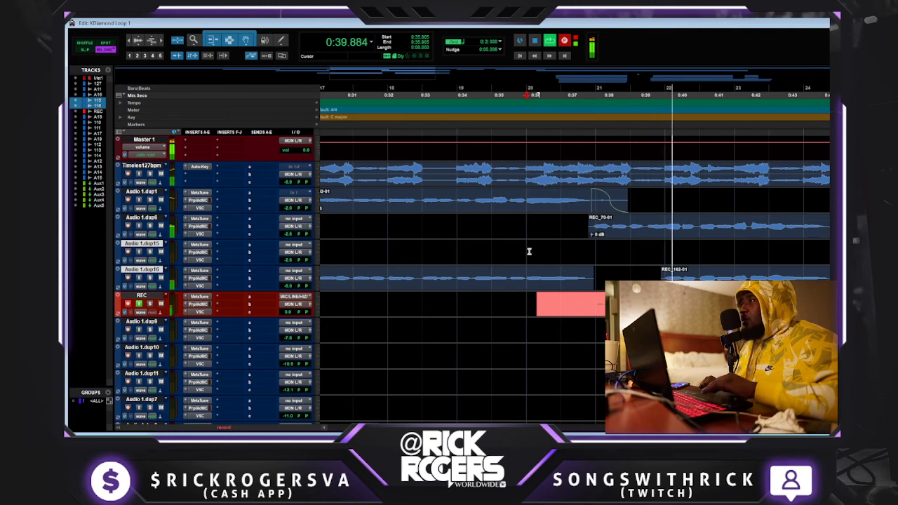
{"action": "key", "text": "space"}
{"action": "key", "text": "space"}
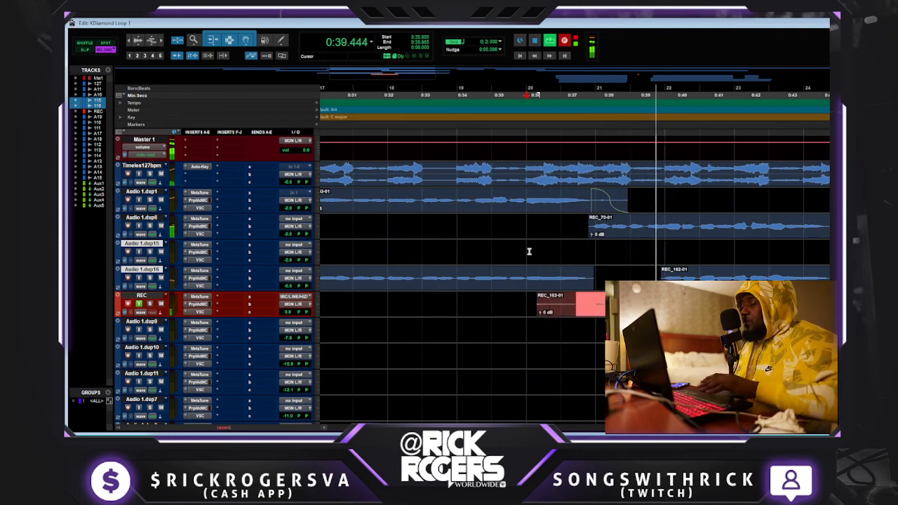
Undo the new REC takes and the start trim of clip REC_162-01.
{"action": "left_click", "coordinate": [526, 251]}
{"action": "key", "text": "space"}
{"action": "key", "text": "space"}
{"action": "key", "text": "ctrl+z"}
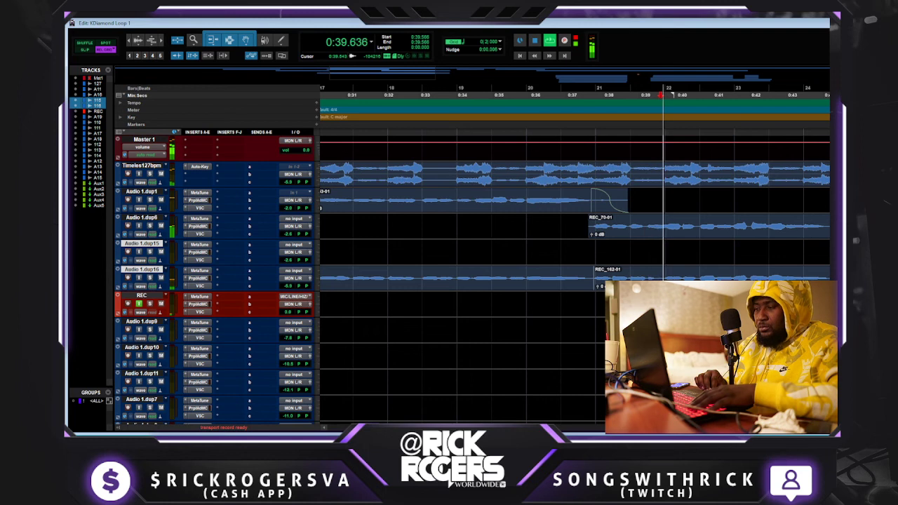
Play the song from 0:15.118 and lower the volume of Audio 1.dup16 to -7.8 dB.
{"action": "key", "text": "ctrl+bracketleft"}
{"action": "key", "text": "ctrl+bracketleft"}
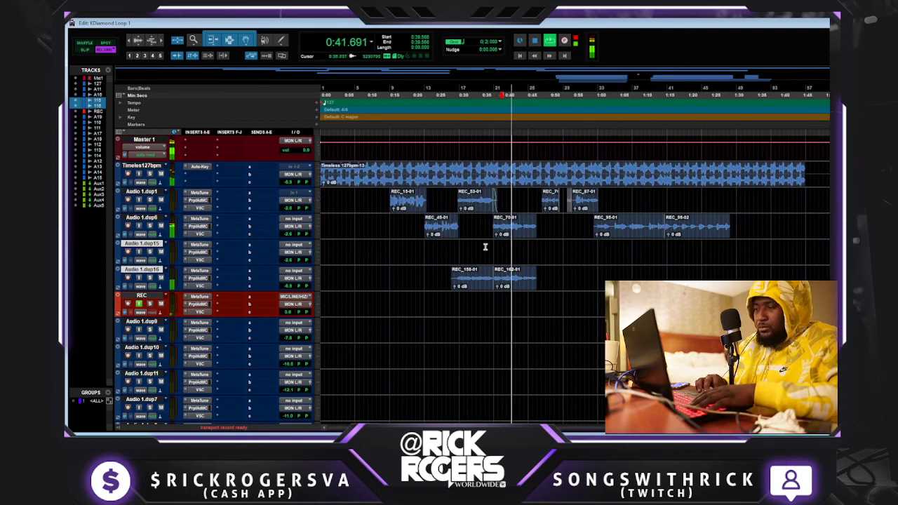
{"action": "left_click", "coordinate": [390, 245]}
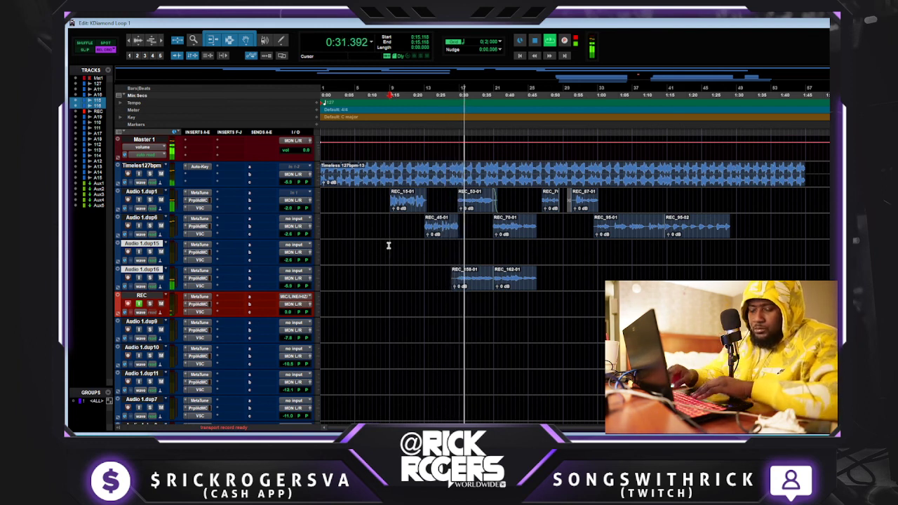
{"action": "key", "text": "ctrl+equal"}
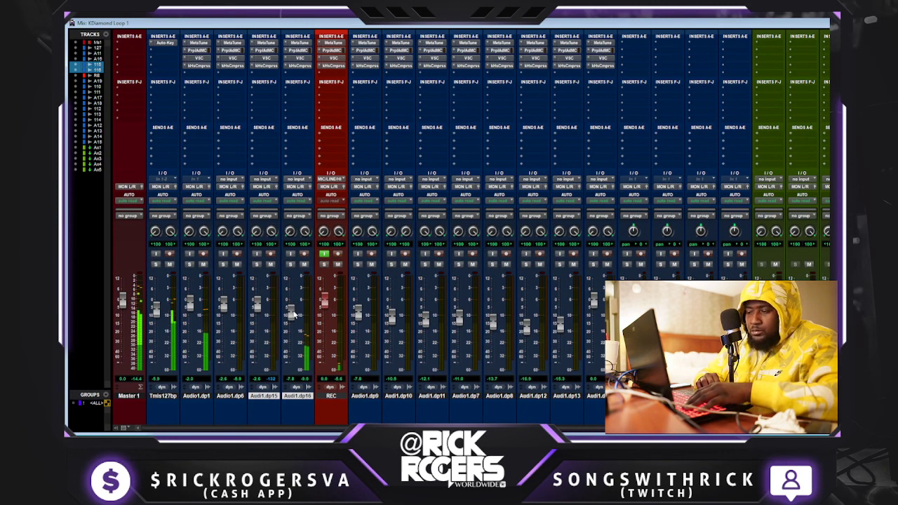
{"action": "key", "text": "ctrl+equal"}
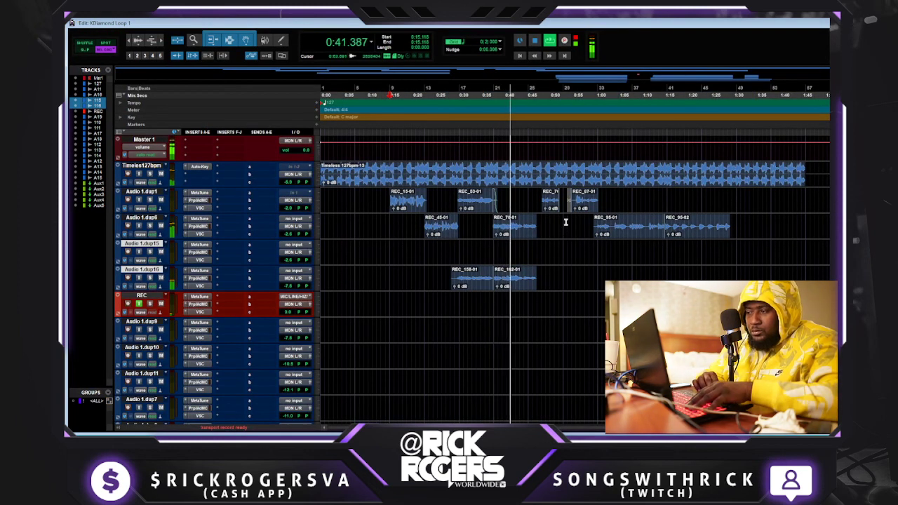
Delete the muted piece and lead-in of REC_87-01 on Audio 1.dup1, starting the selection at 0:53.916.
{"action": "scroll", "coordinate": [566, 223], "scroll_direction": "up", "scroll_amount": 1}
{"action": "left_click_drag", "start_coordinate": [597, 211], "coordinate": [611, 212]}
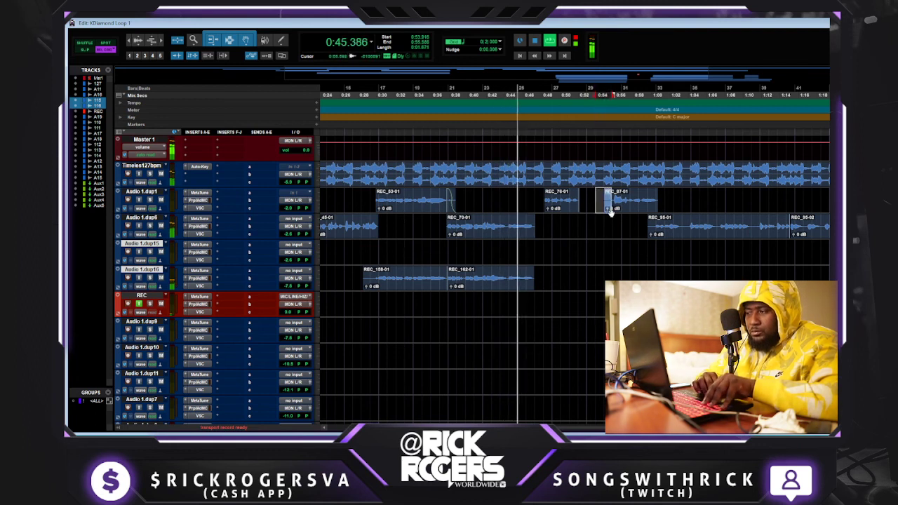
{"action": "scroll", "coordinate": [610, 212], "scroll_direction": "down", "scroll_amount": 3}
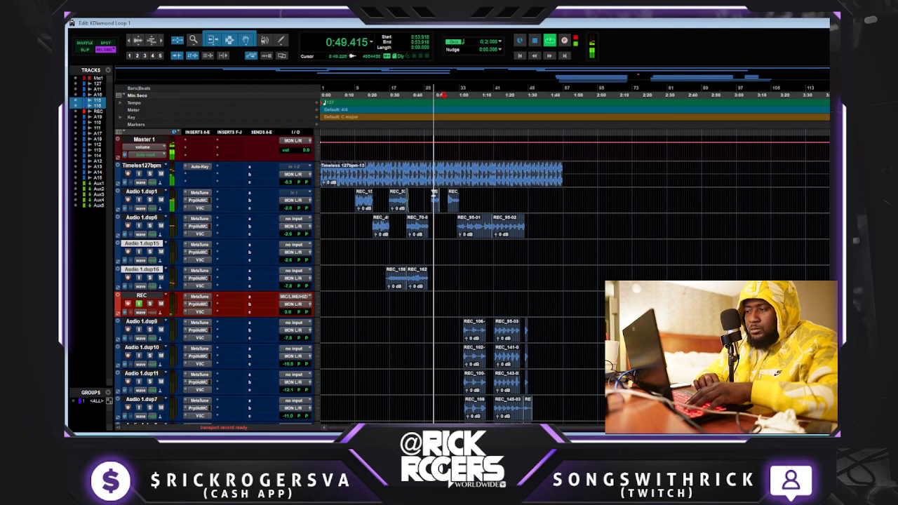
Delete the short lead-in of the clip before REC_87-01 on Audio 1.dup1, starting at 0:48.088, and play the remaining arrangement.
{"action": "scroll", "coordinate": [434, 193], "scroll_direction": "up", "scroll_amount": 4}
{"action": "left_click_drag", "start_coordinate": [498, 197], "coordinate": [489, 205]}
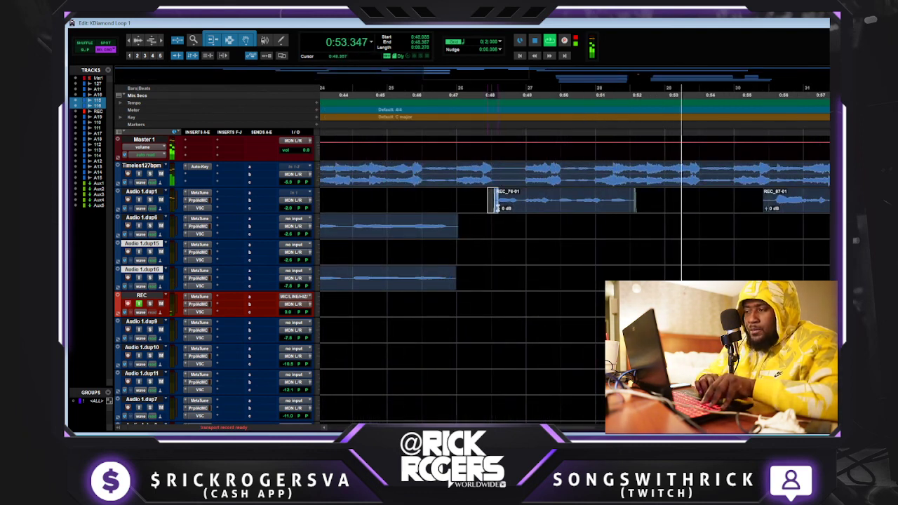
{"action": "scroll", "coordinate": [495, 207], "scroll_direction": "down", "scroll_amount": 4}
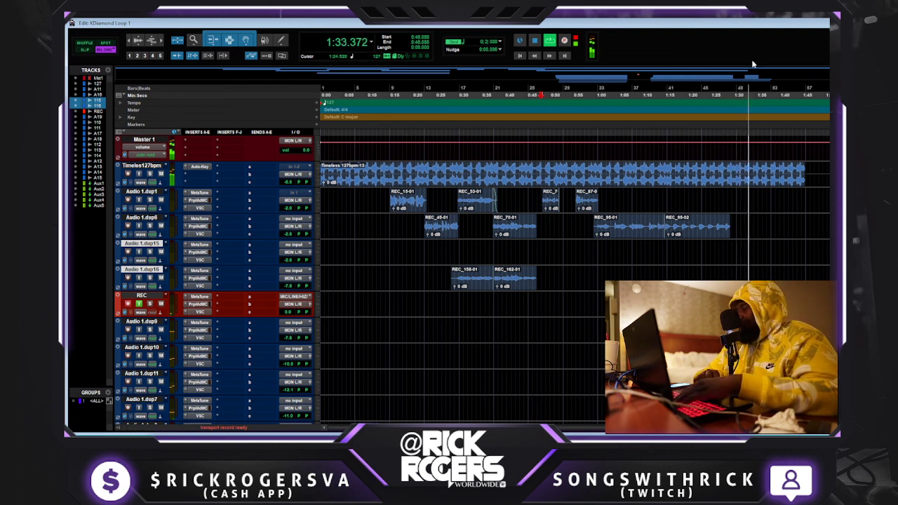
{"action": "key", "text": "space"}
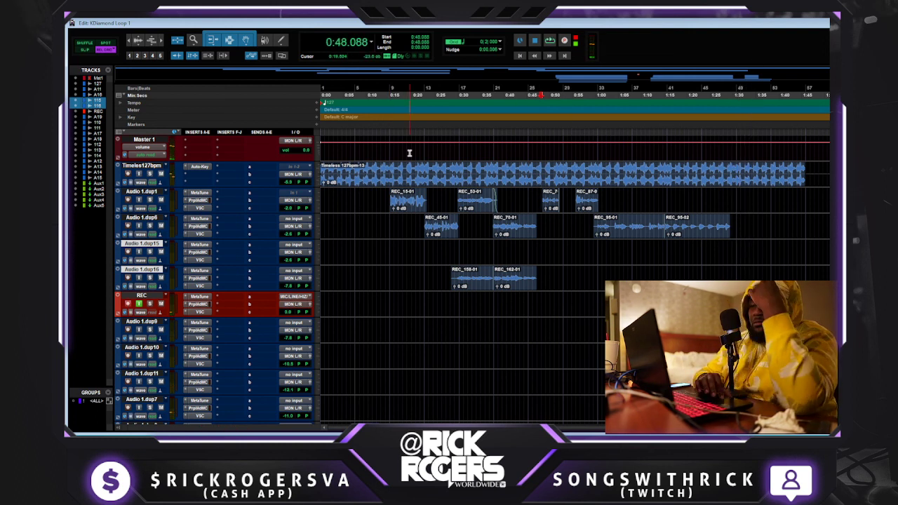